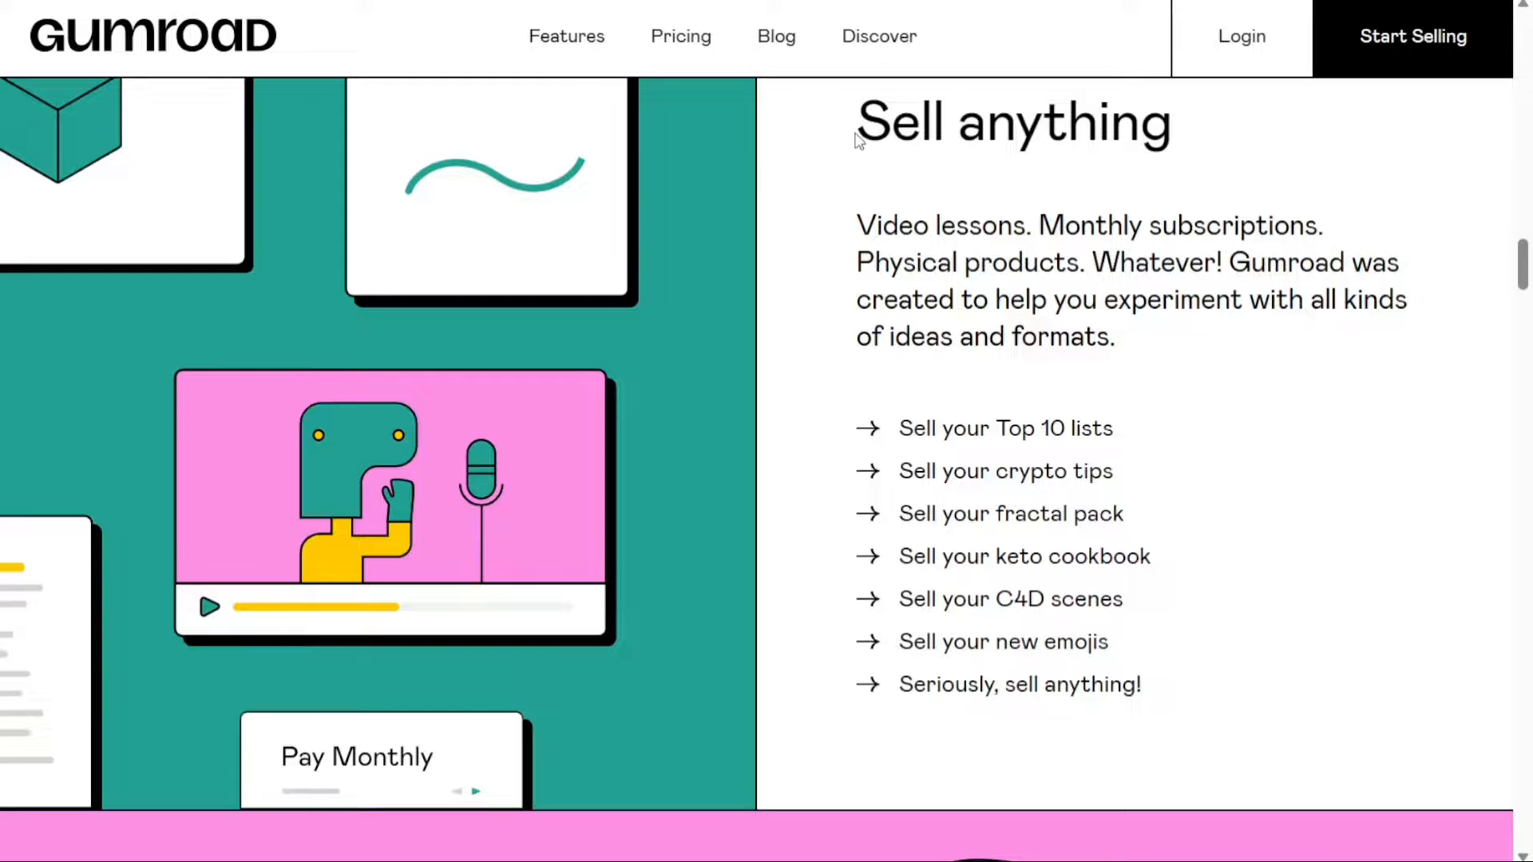
left_click_drag(858, 127, 1170, 148)
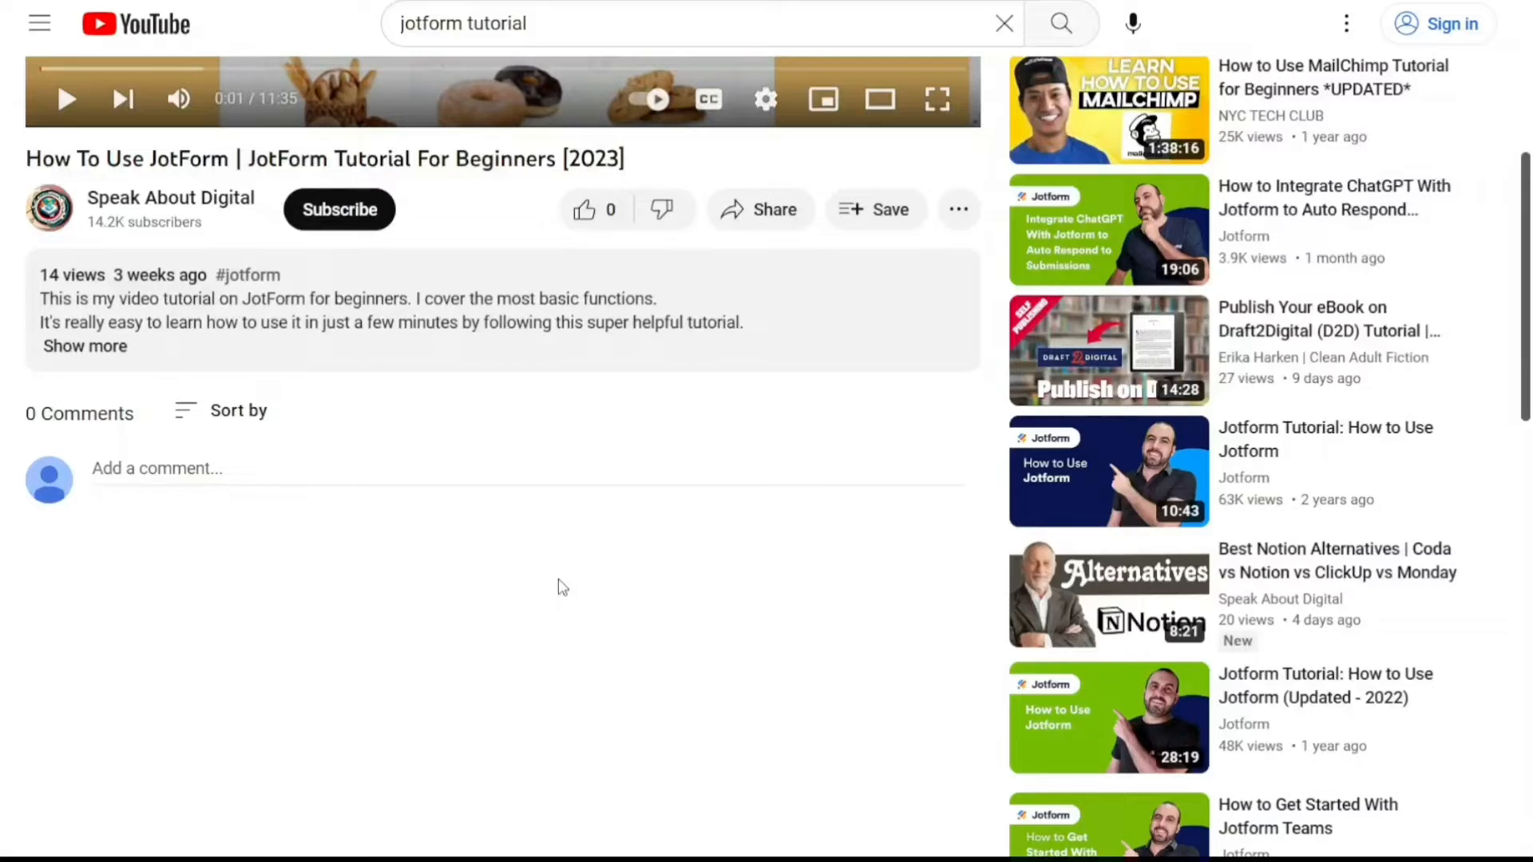
left_click(95, 346)
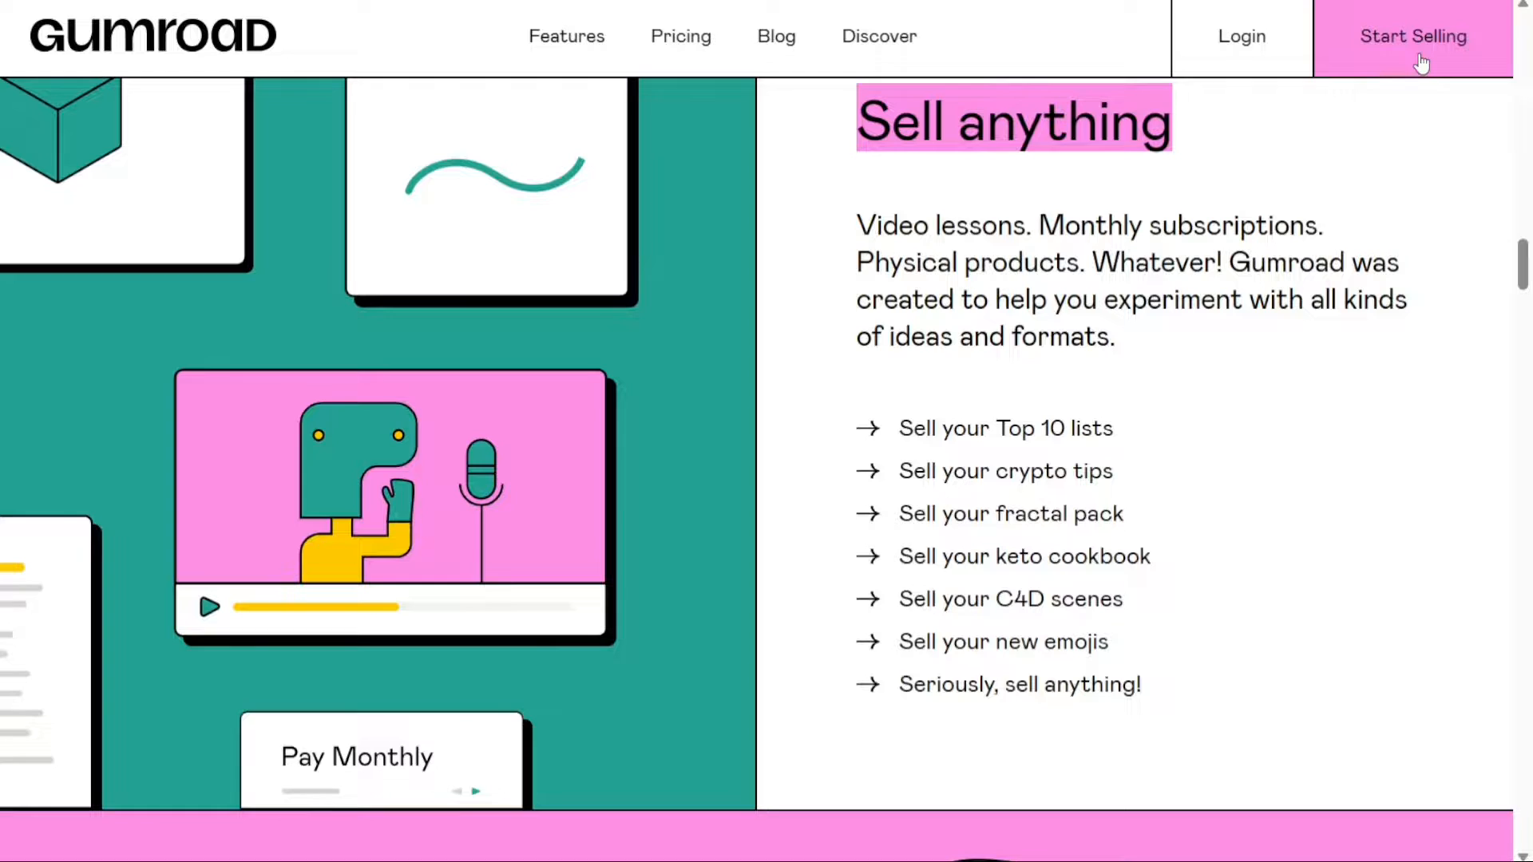
Open the seller sign-up page and look through the social, email and password options for creating an account
key("ctrl+Tab")
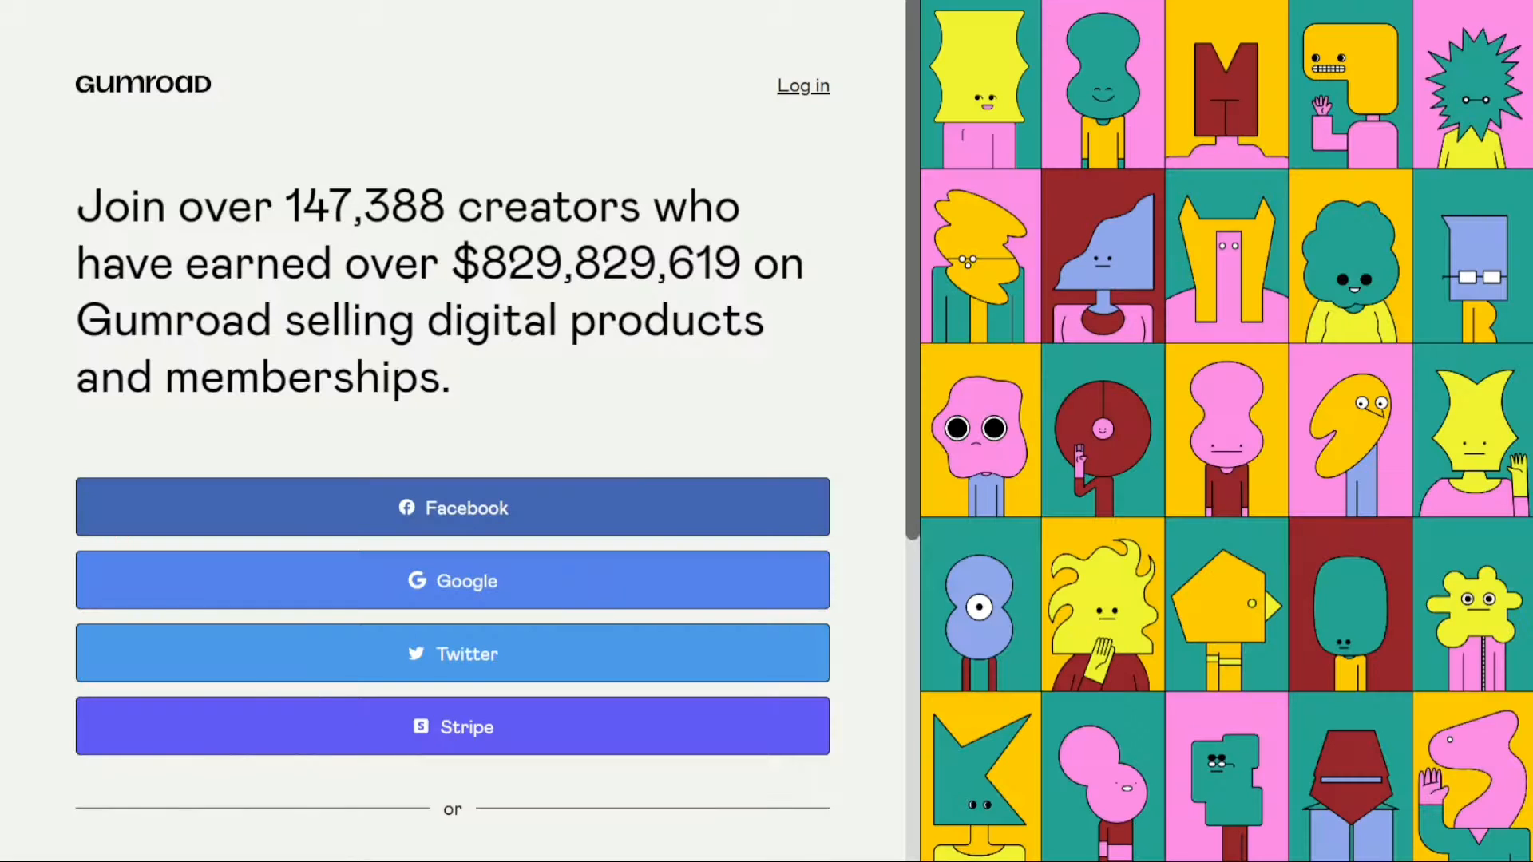
left_click_drag(913, 168, 904, 418)
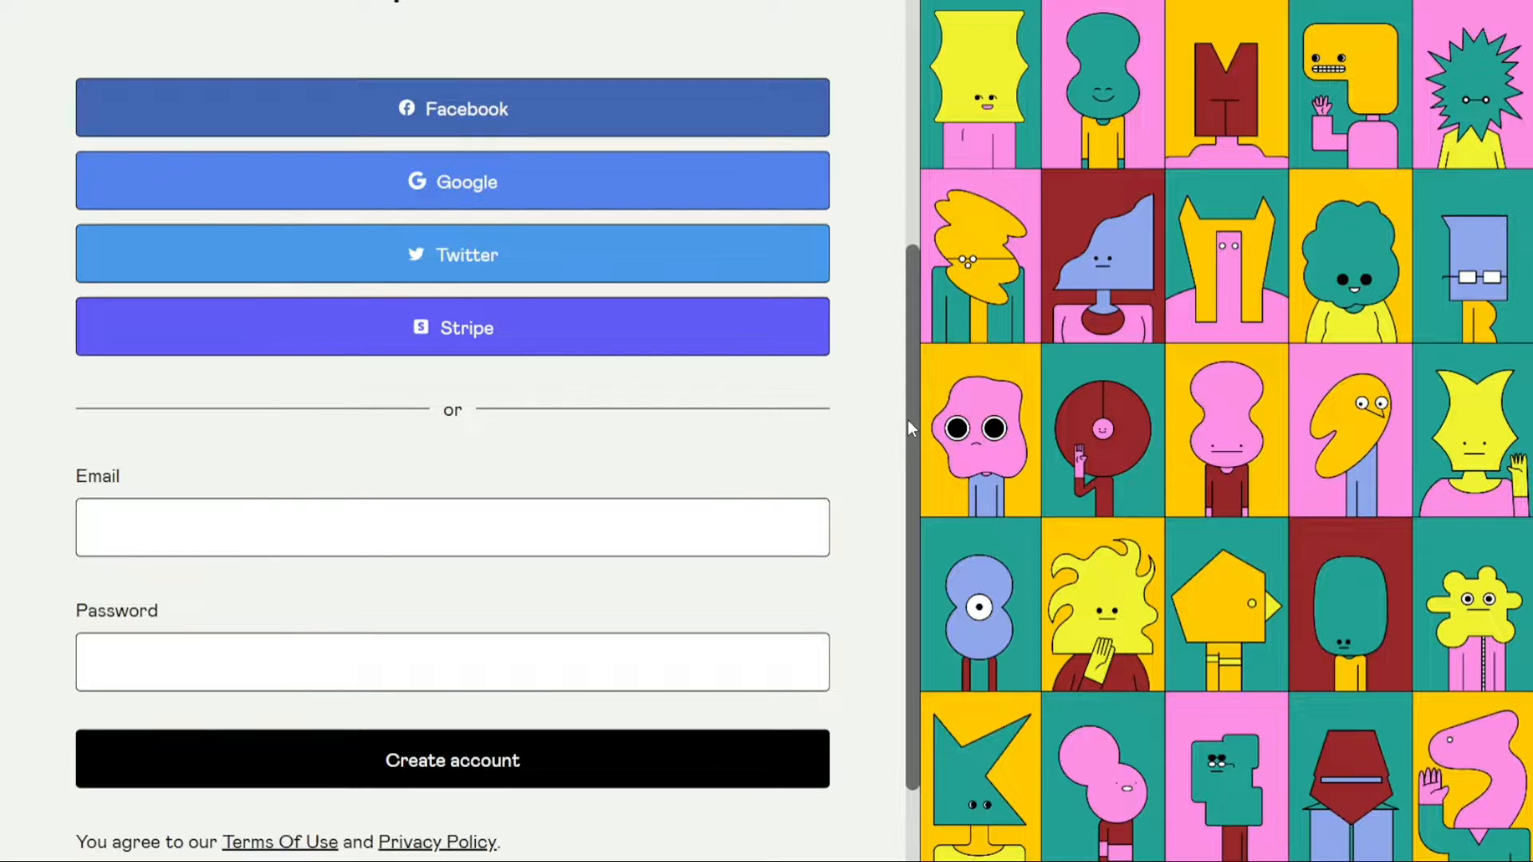
left_click_drag(908, 420, 907, 492)
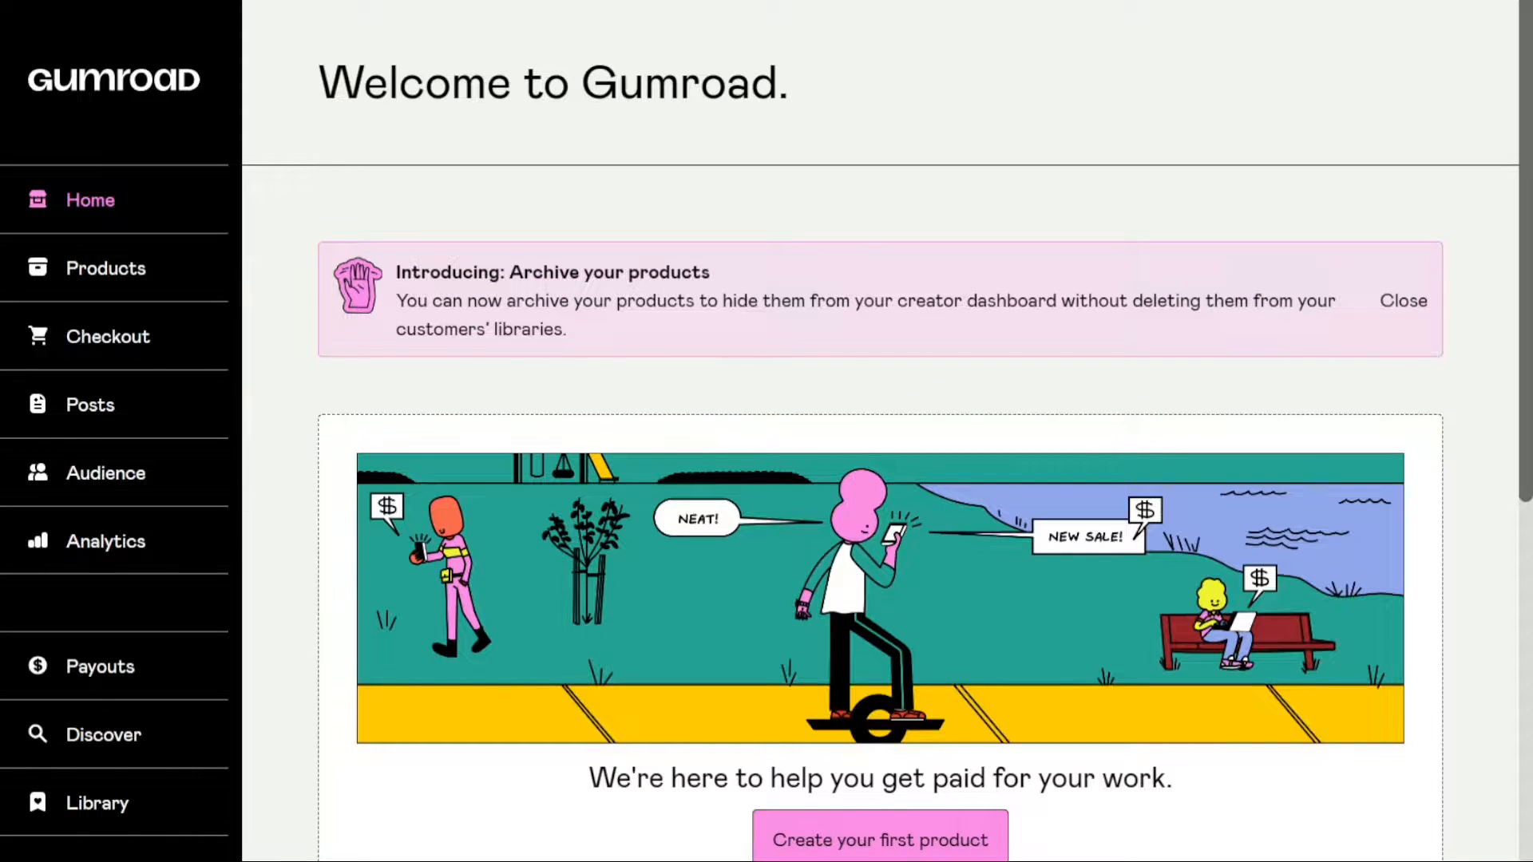
left_click_drag(797, 97, 315, 118)
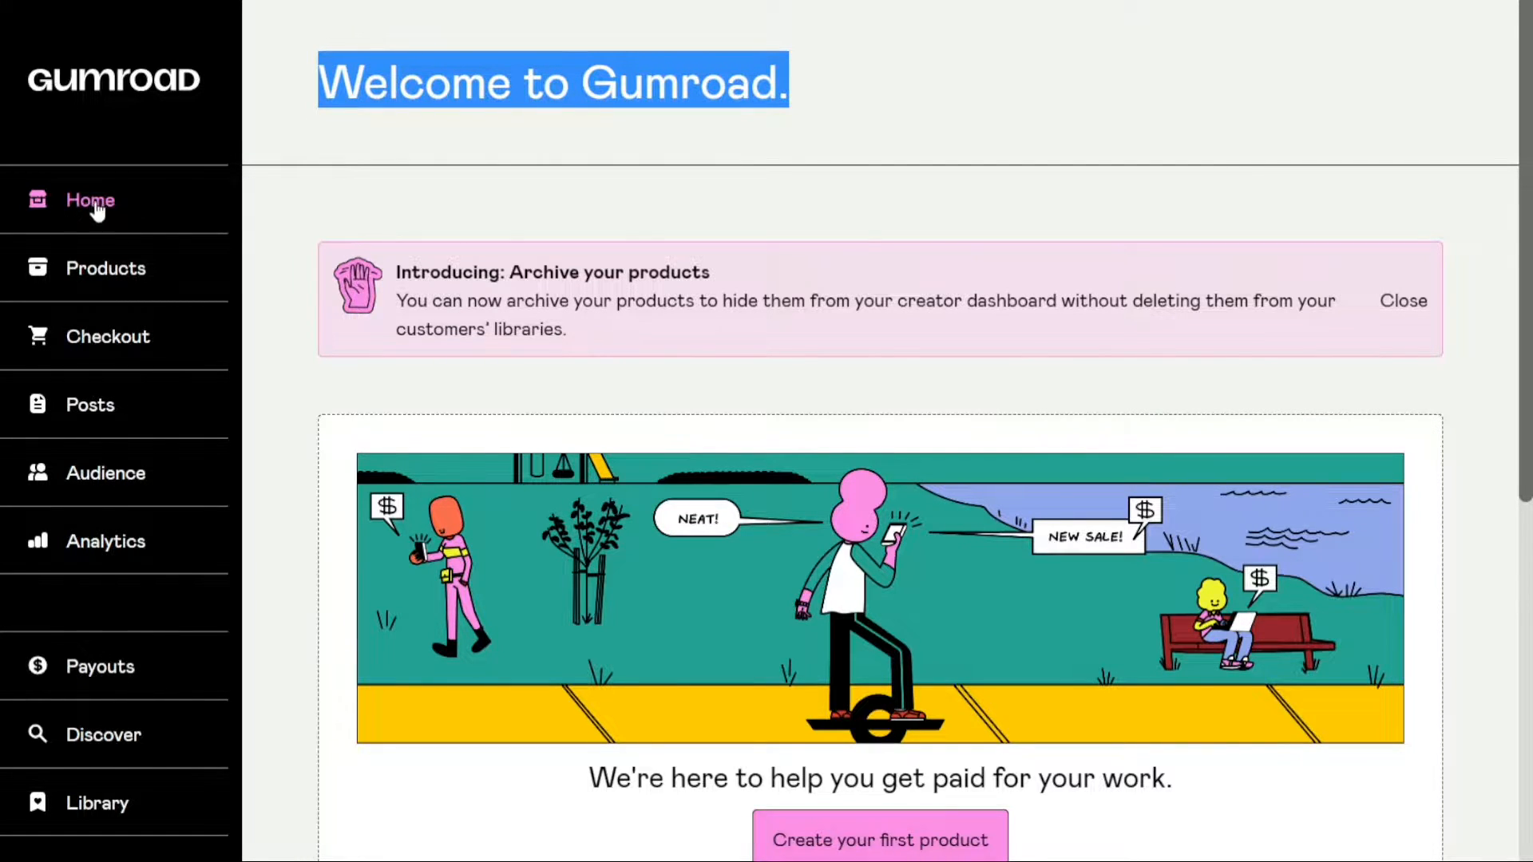
left_click(559, 101)
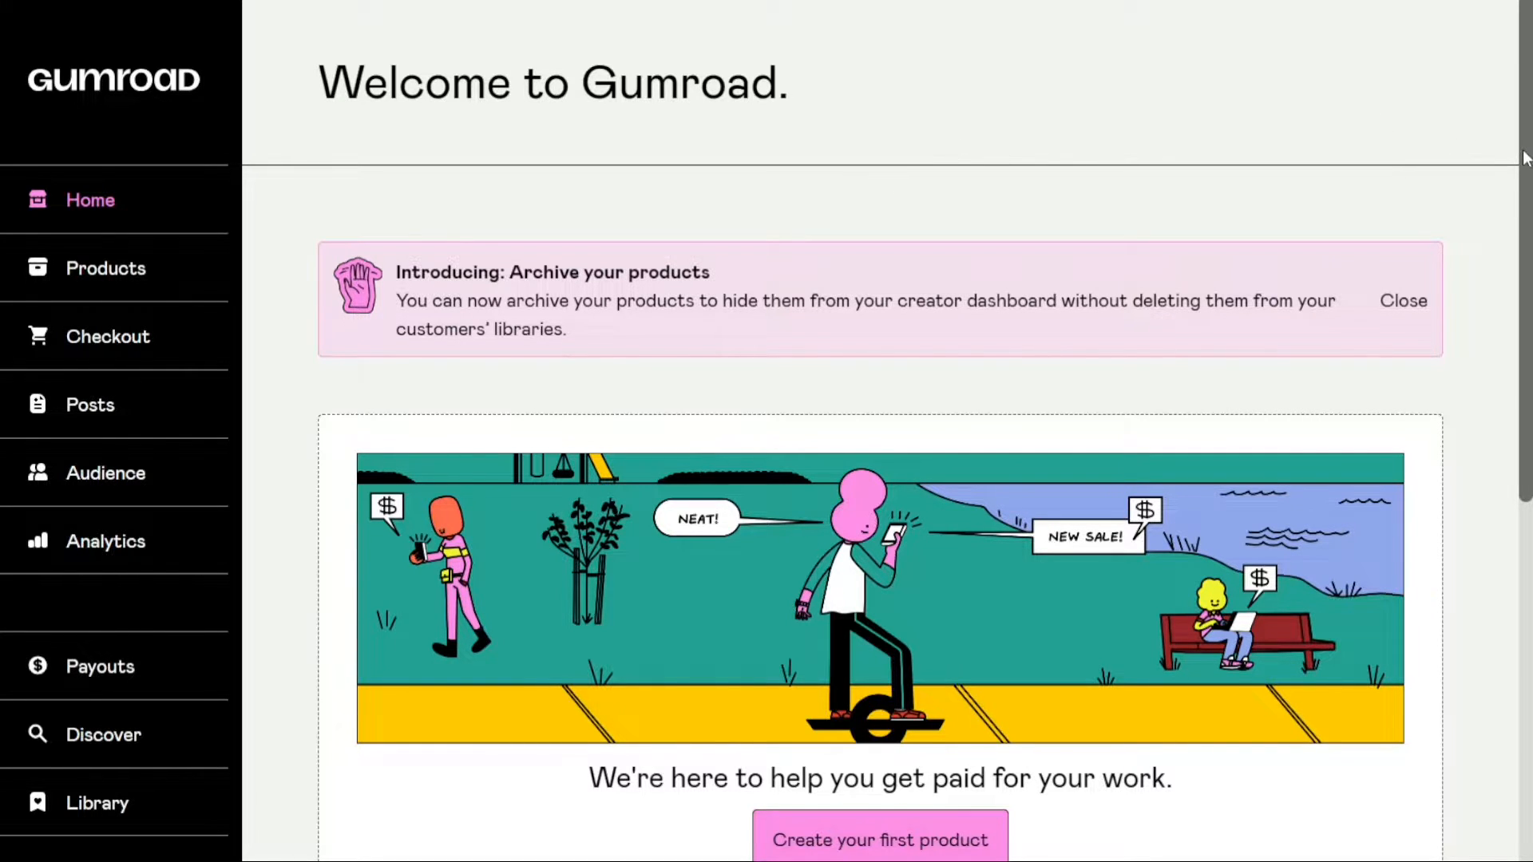
Go to the Products page and start creating a new product
scroll(1525, 156, "down", 1)
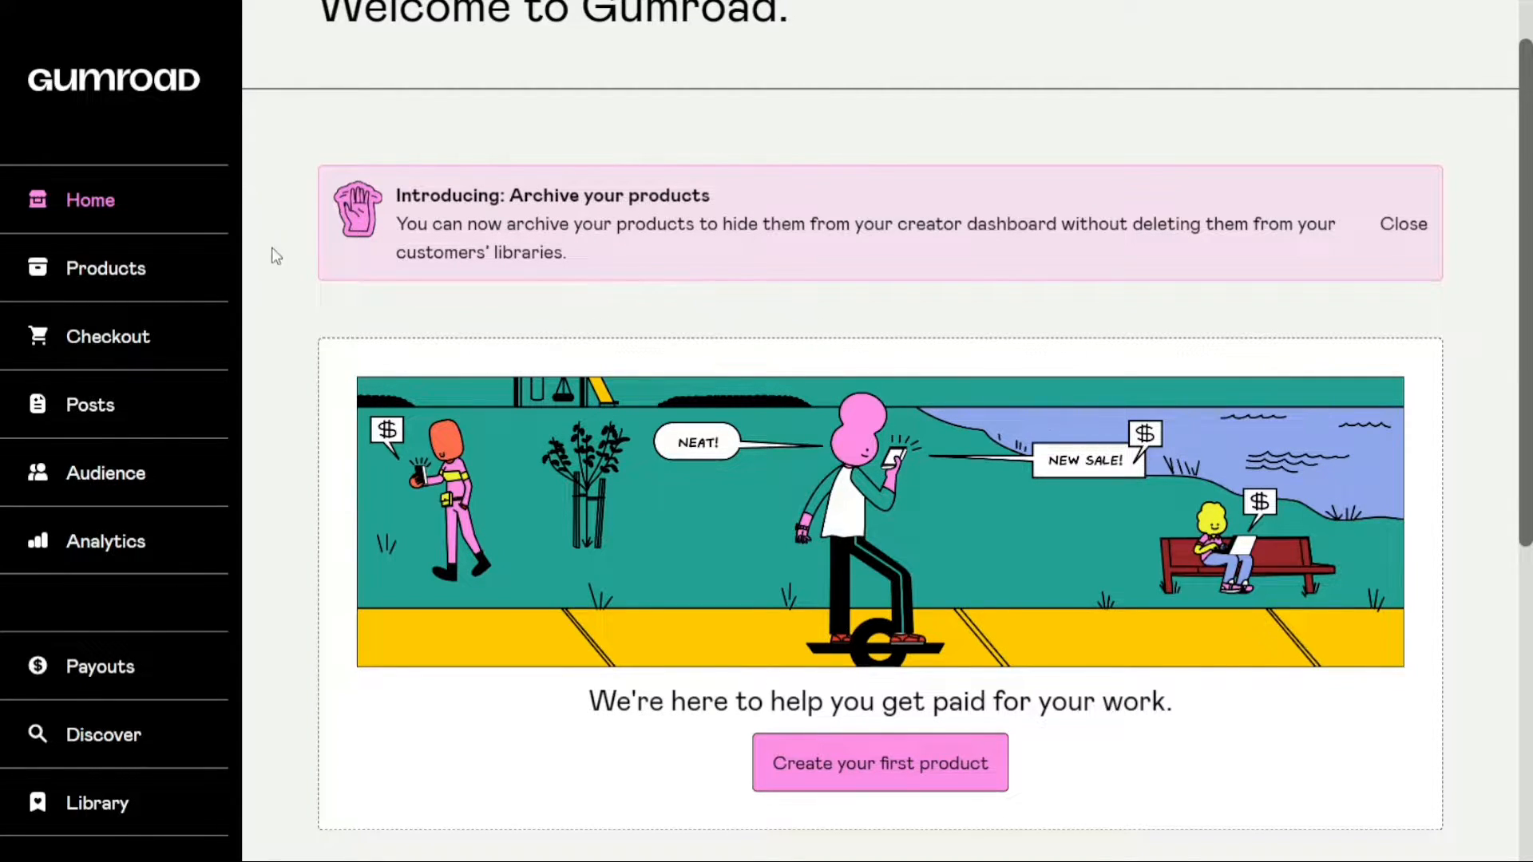
left_click(95, 272)
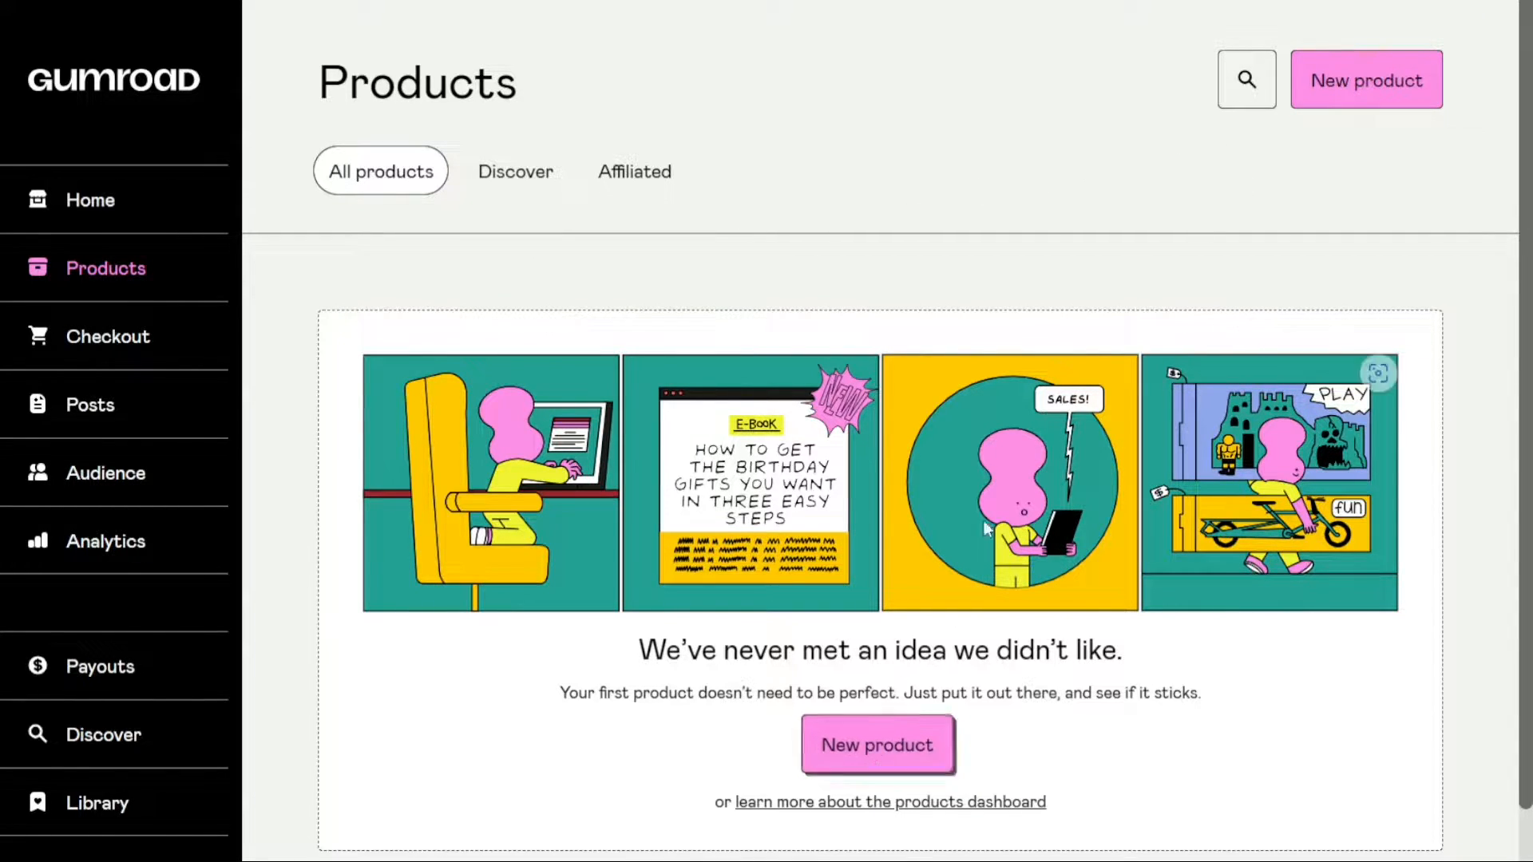
left_click(1358, 74)
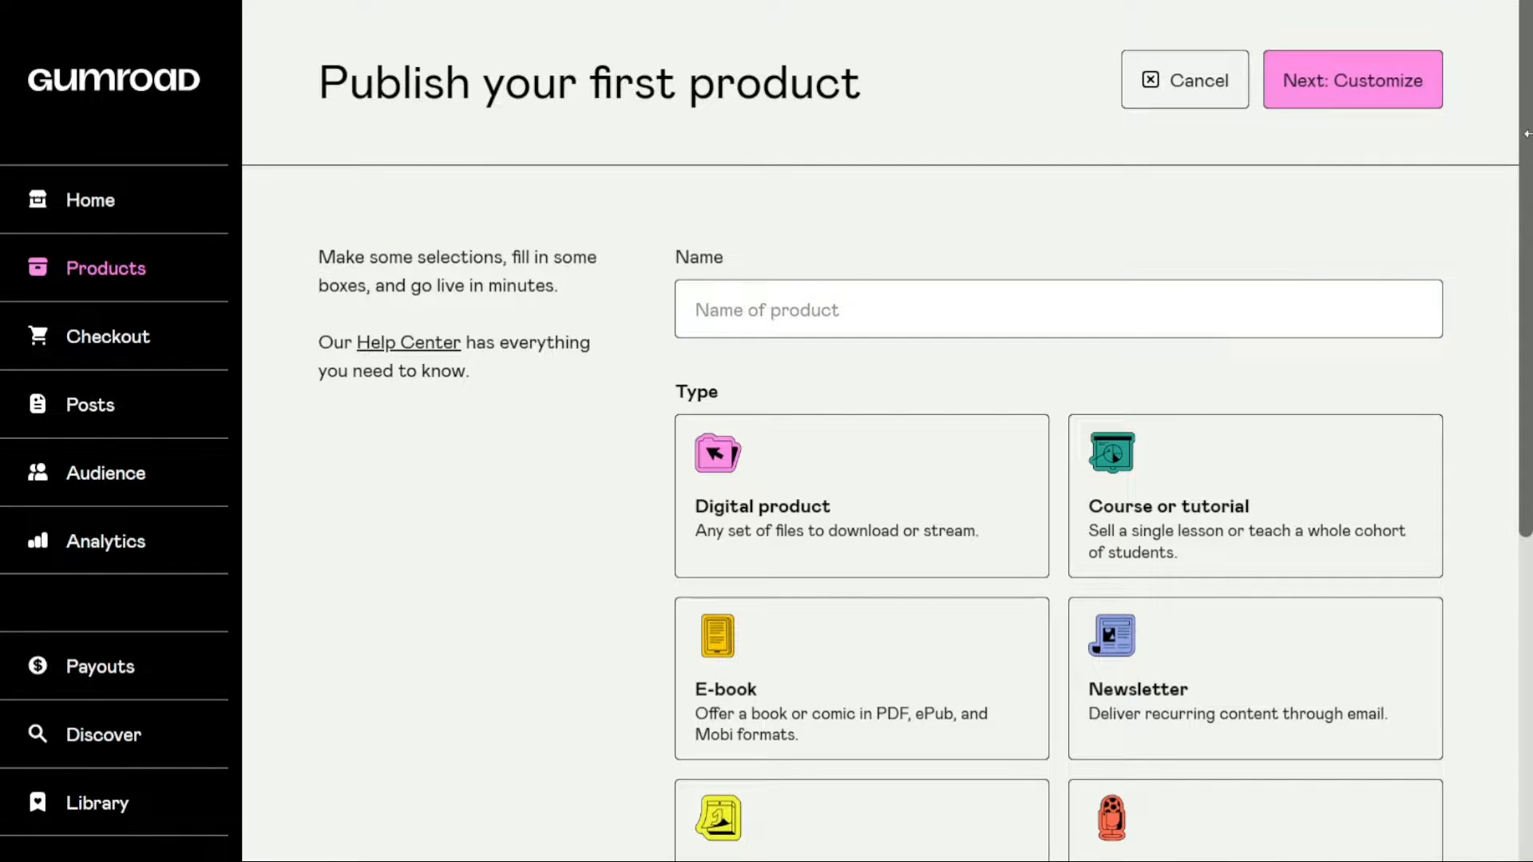
Review the available product types, choose Digital product and name the product "Notion Guide"
left_click_drag(1525, 142, 1530, 248)
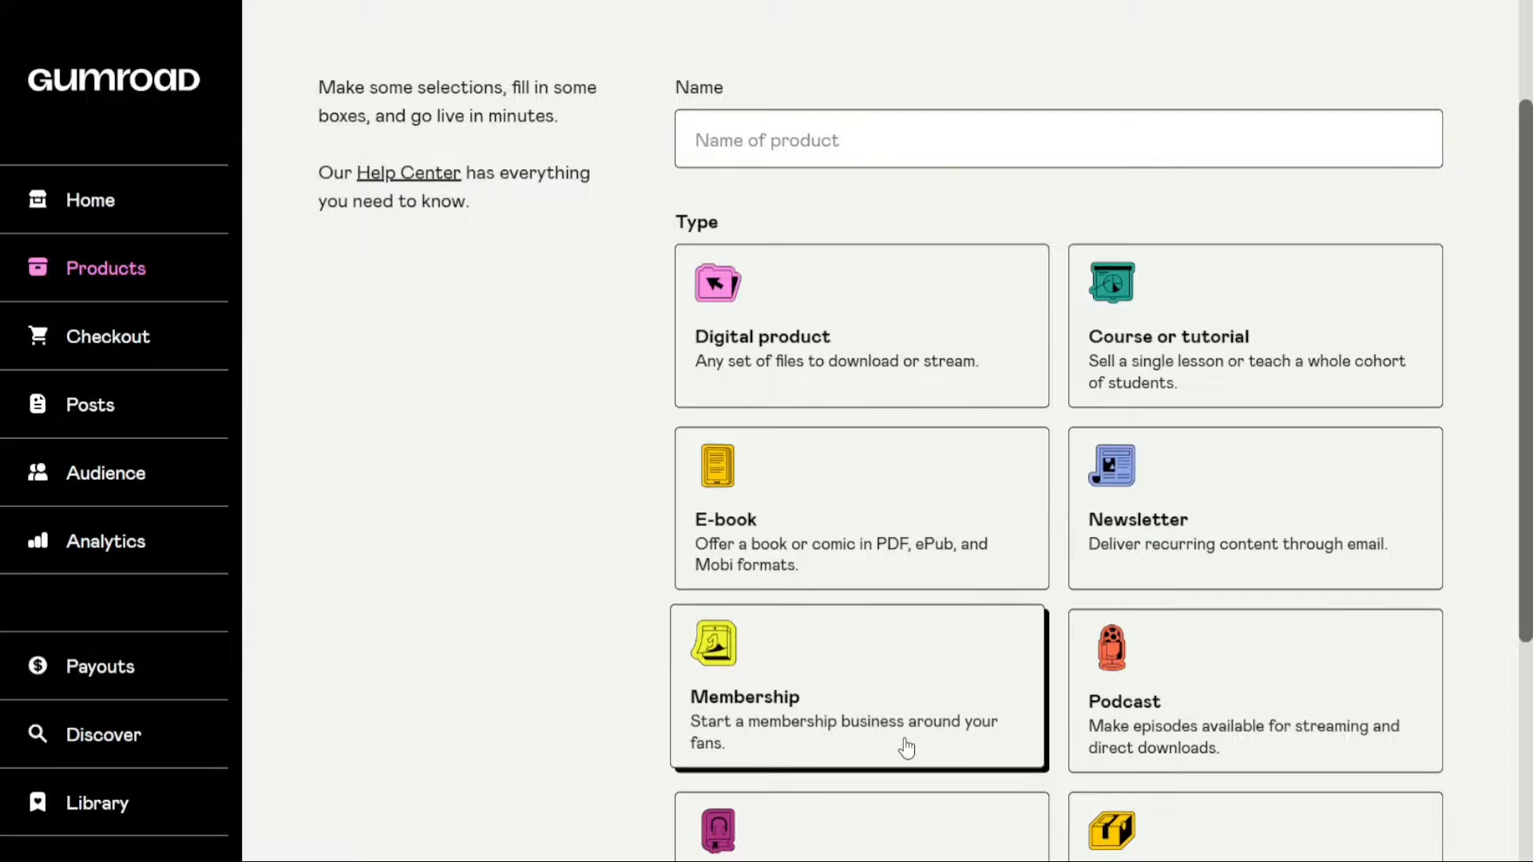
left_click_drag(1523, 639, 1480, 828)
scroll(1476, 821, "up", 6)
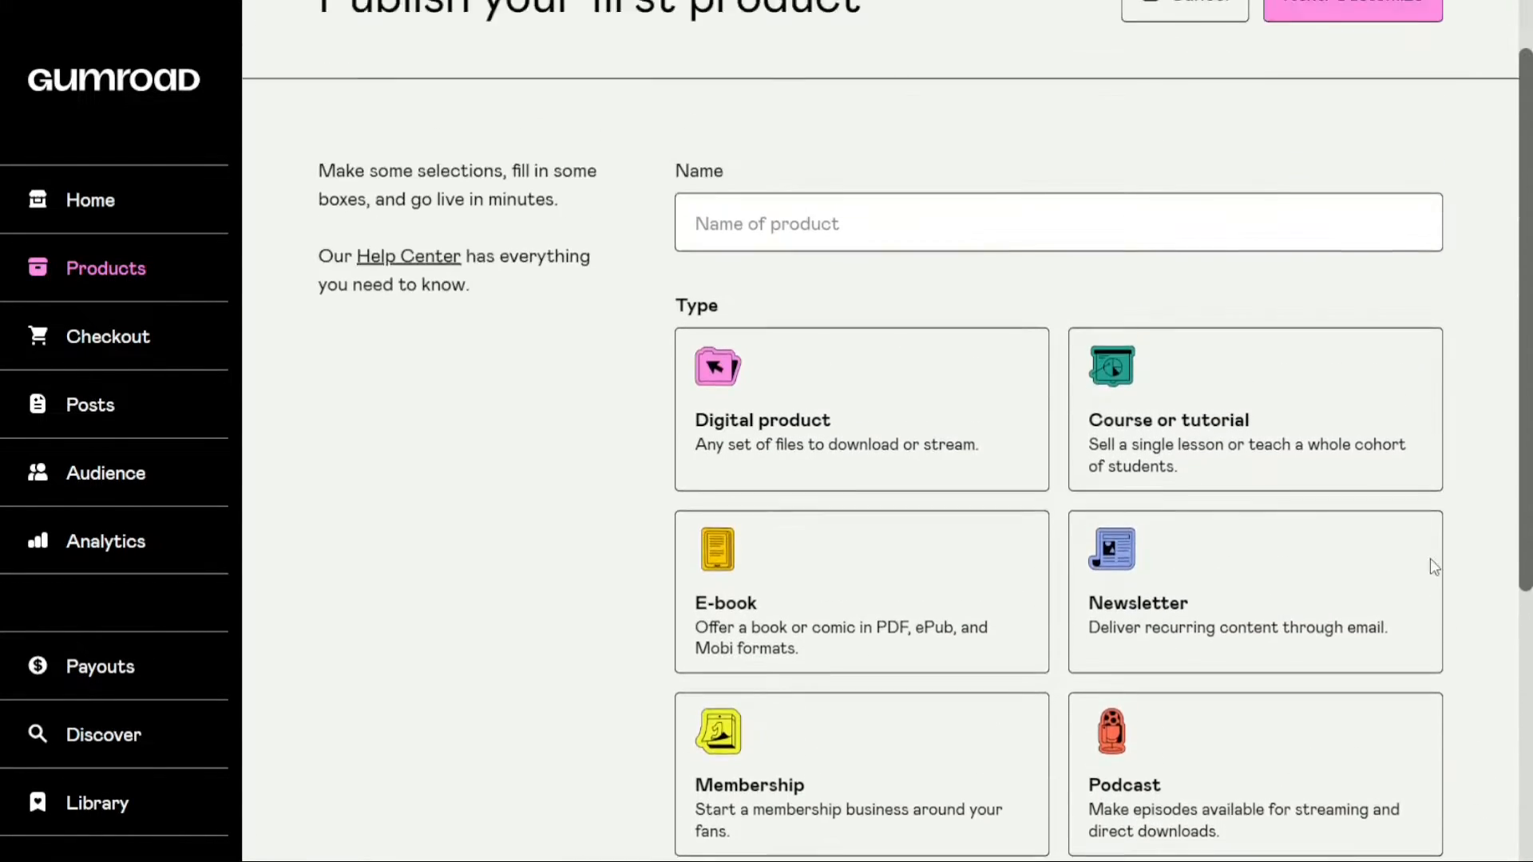
left_click(815, 496)
left_click(867, 307)
type("Not")
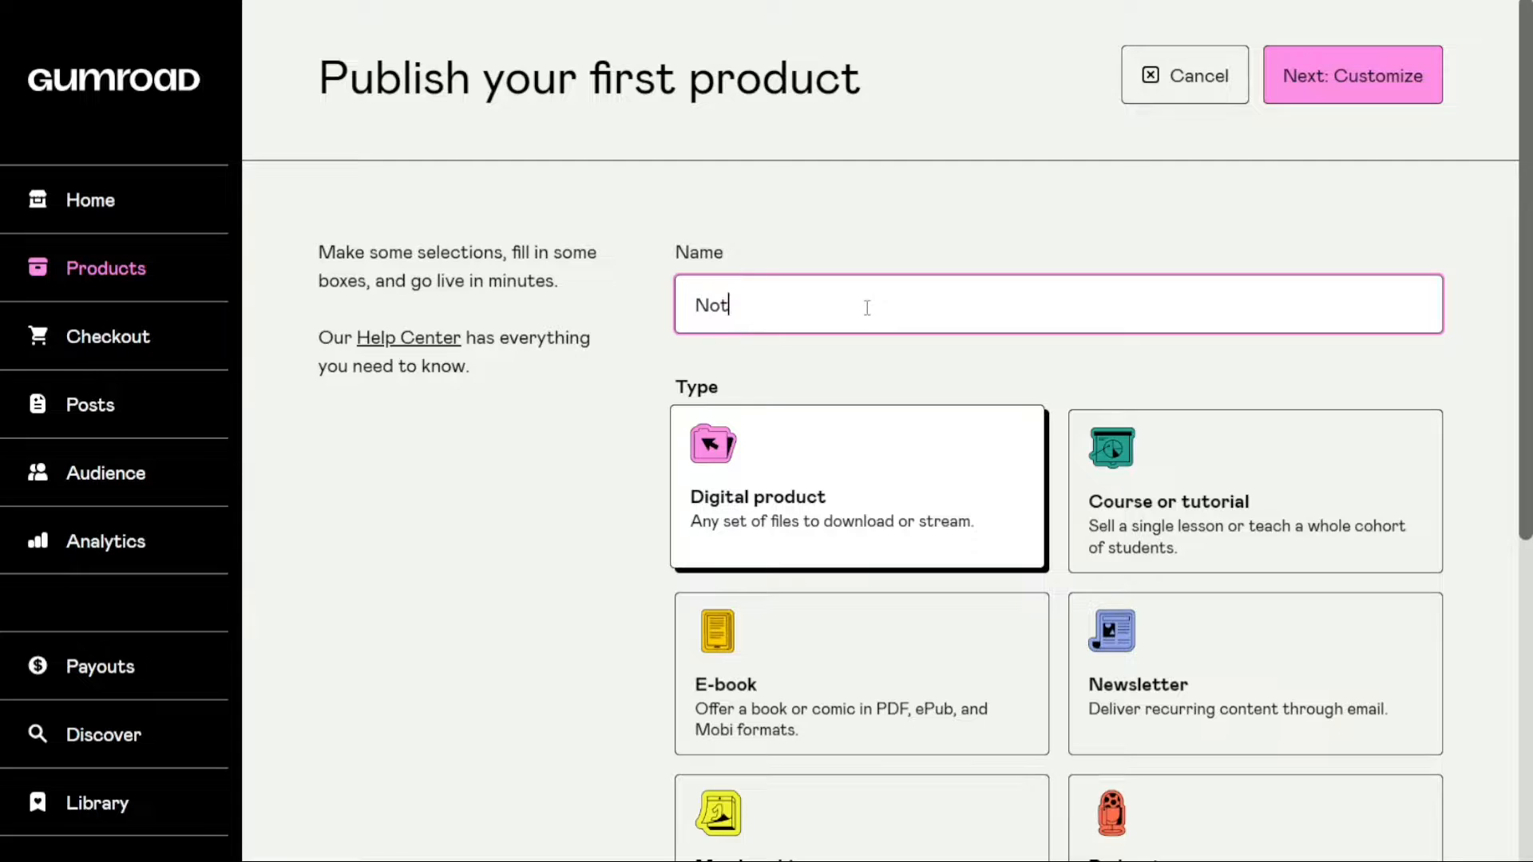
type("ion Guide")
key("ctrl+a")
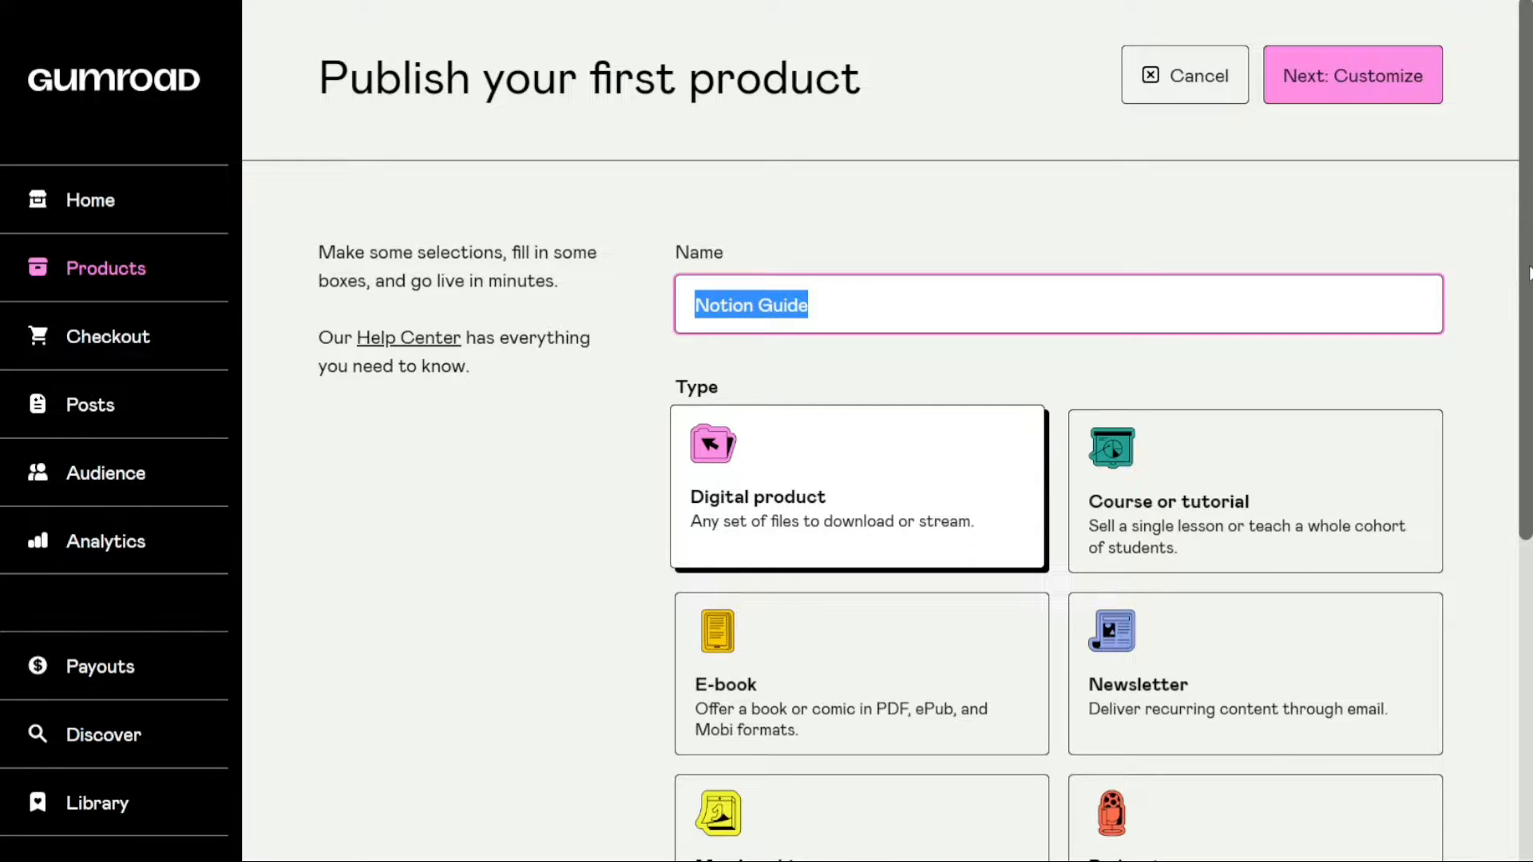
Set the product price to $100 and proceed to the customization page
scroll(1478, 610, "down", 6)
left_click(834, 704)
type("100")
left_click(1005, 767)
left_click_drag(1524, 701, 1501, 297)
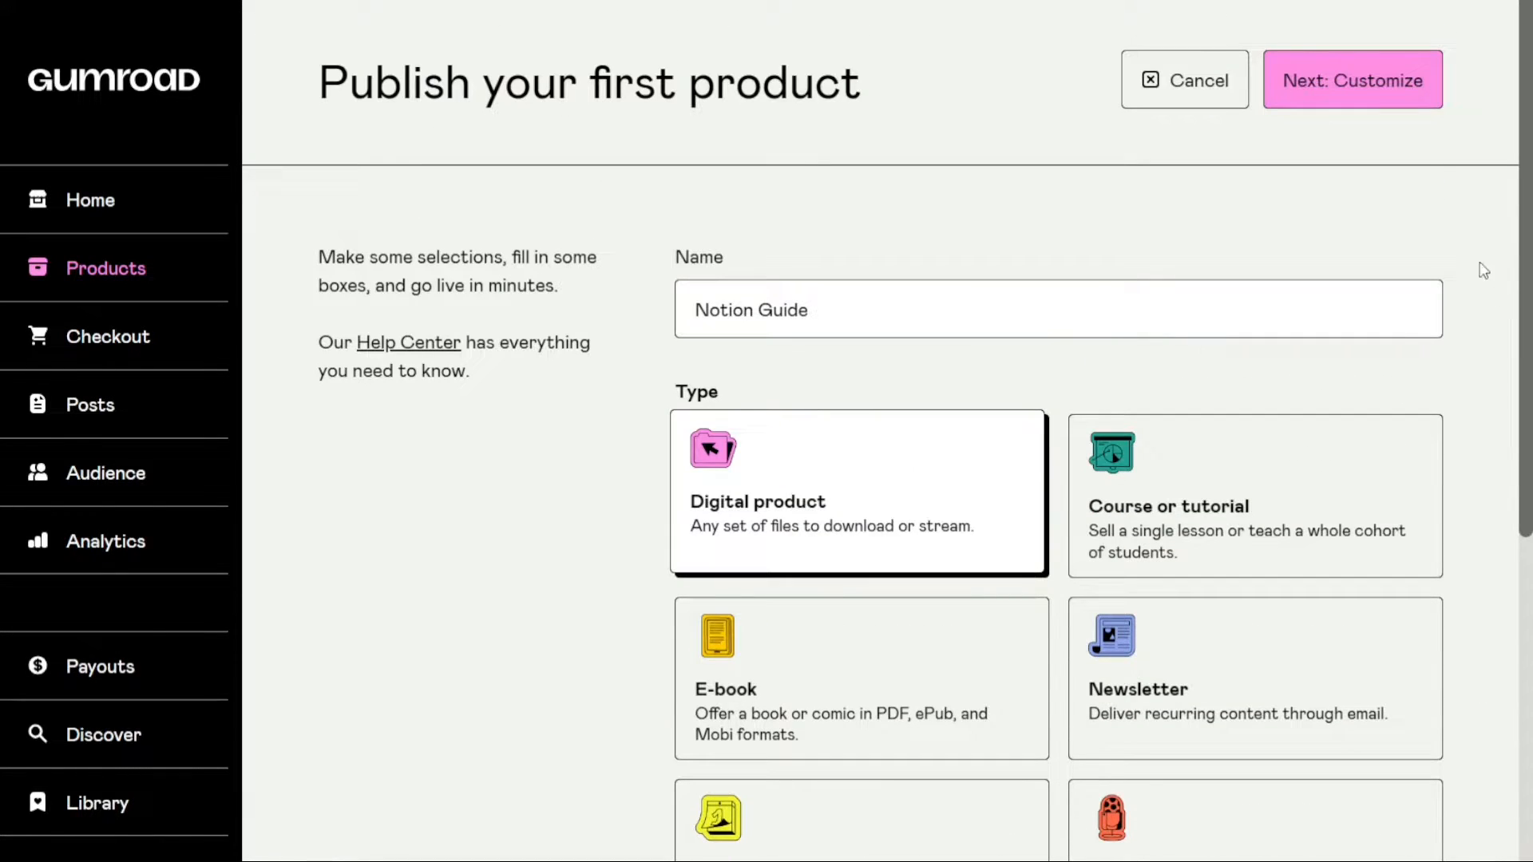
left_click(1360, 89)
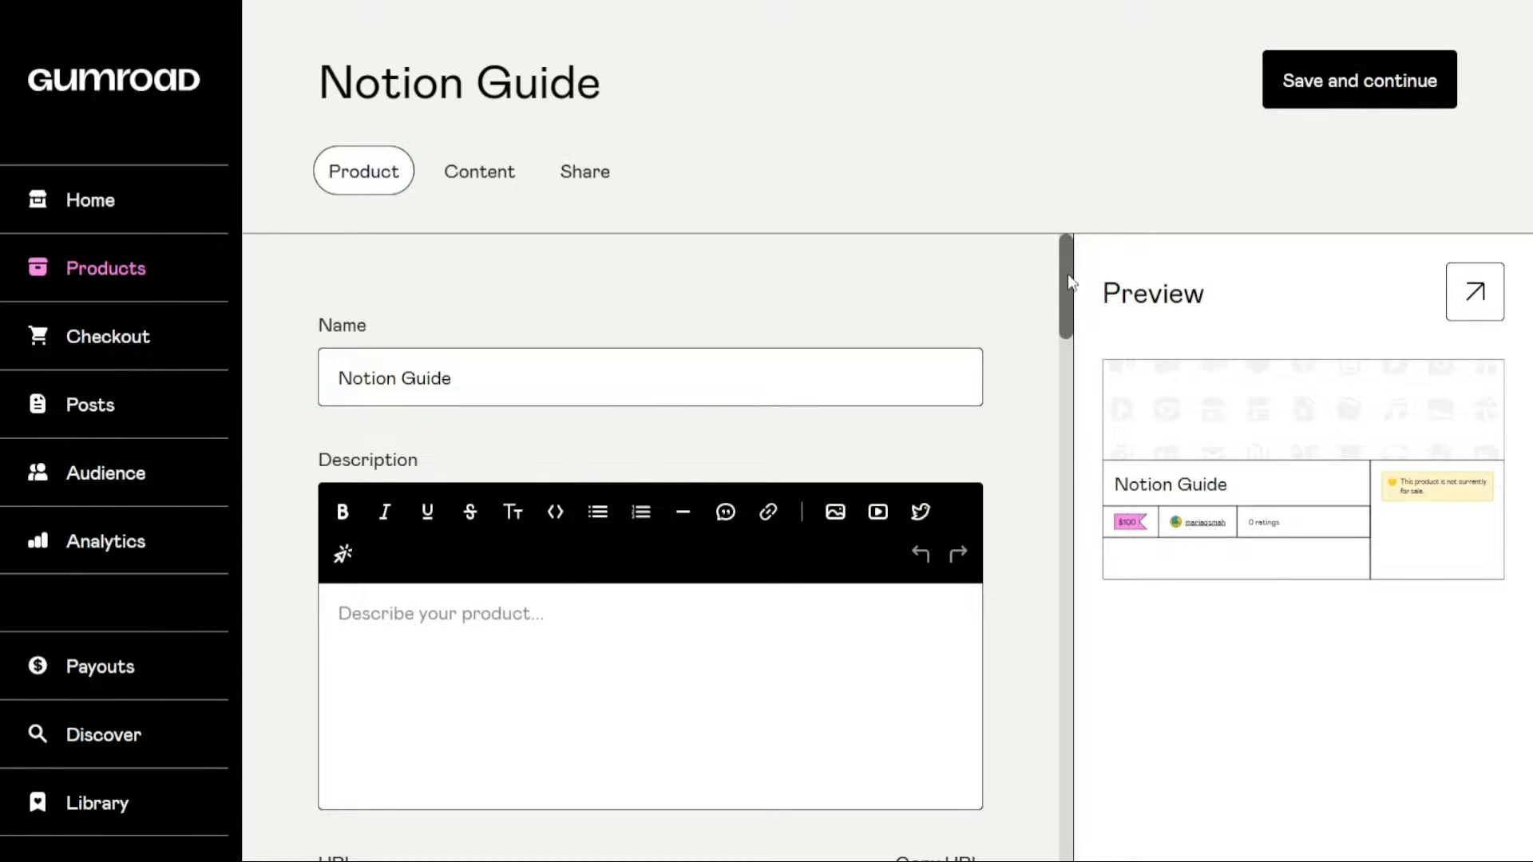
Look over the product settings and enter "Bio" as the product description
scroll(1067, 276, "down", 1)
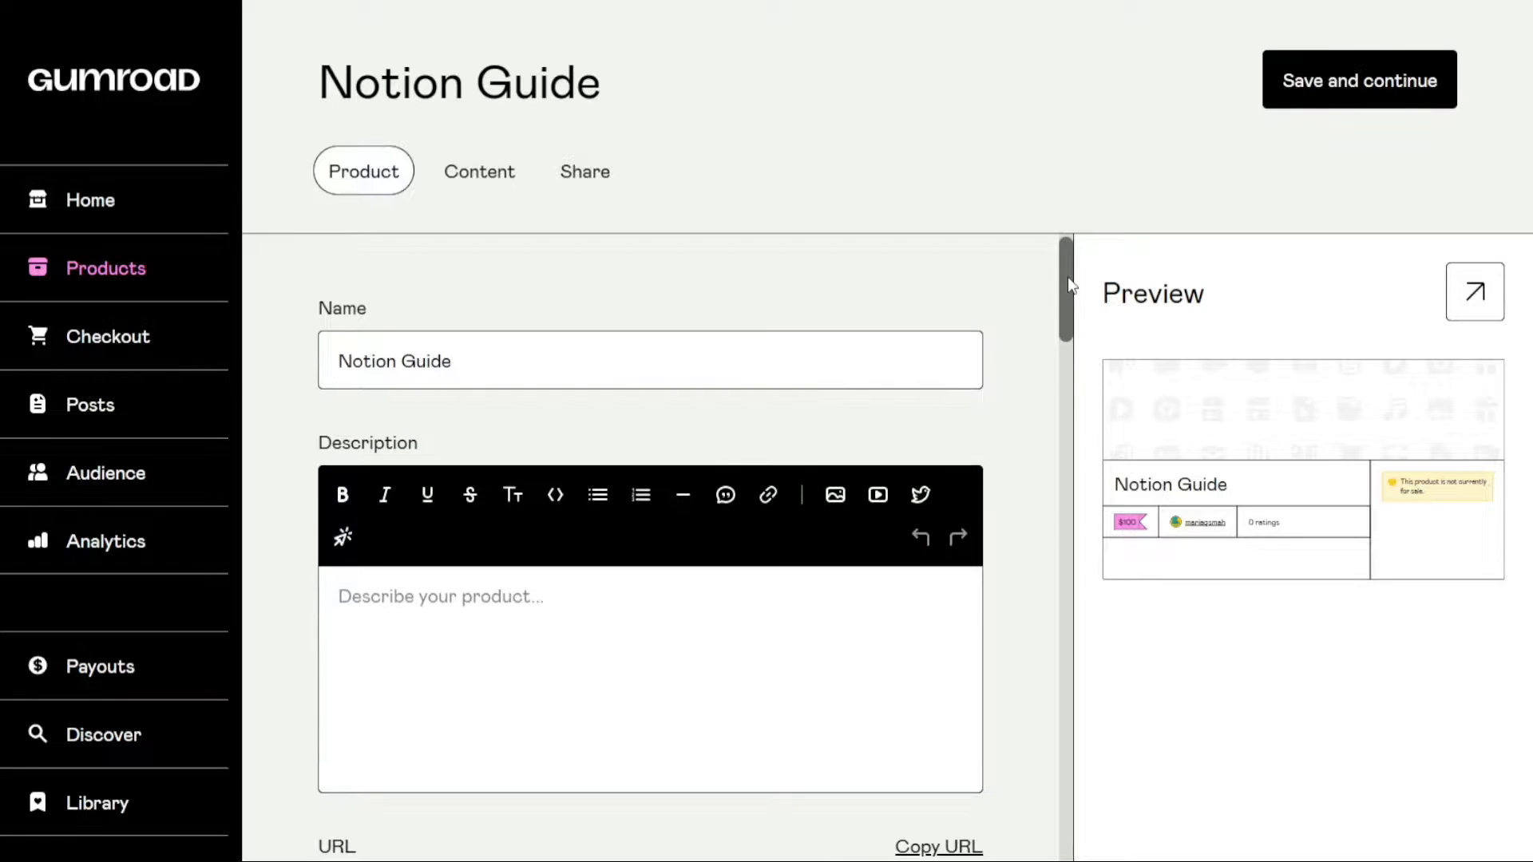
left_click_drag(1068, 278, 1074, 312)
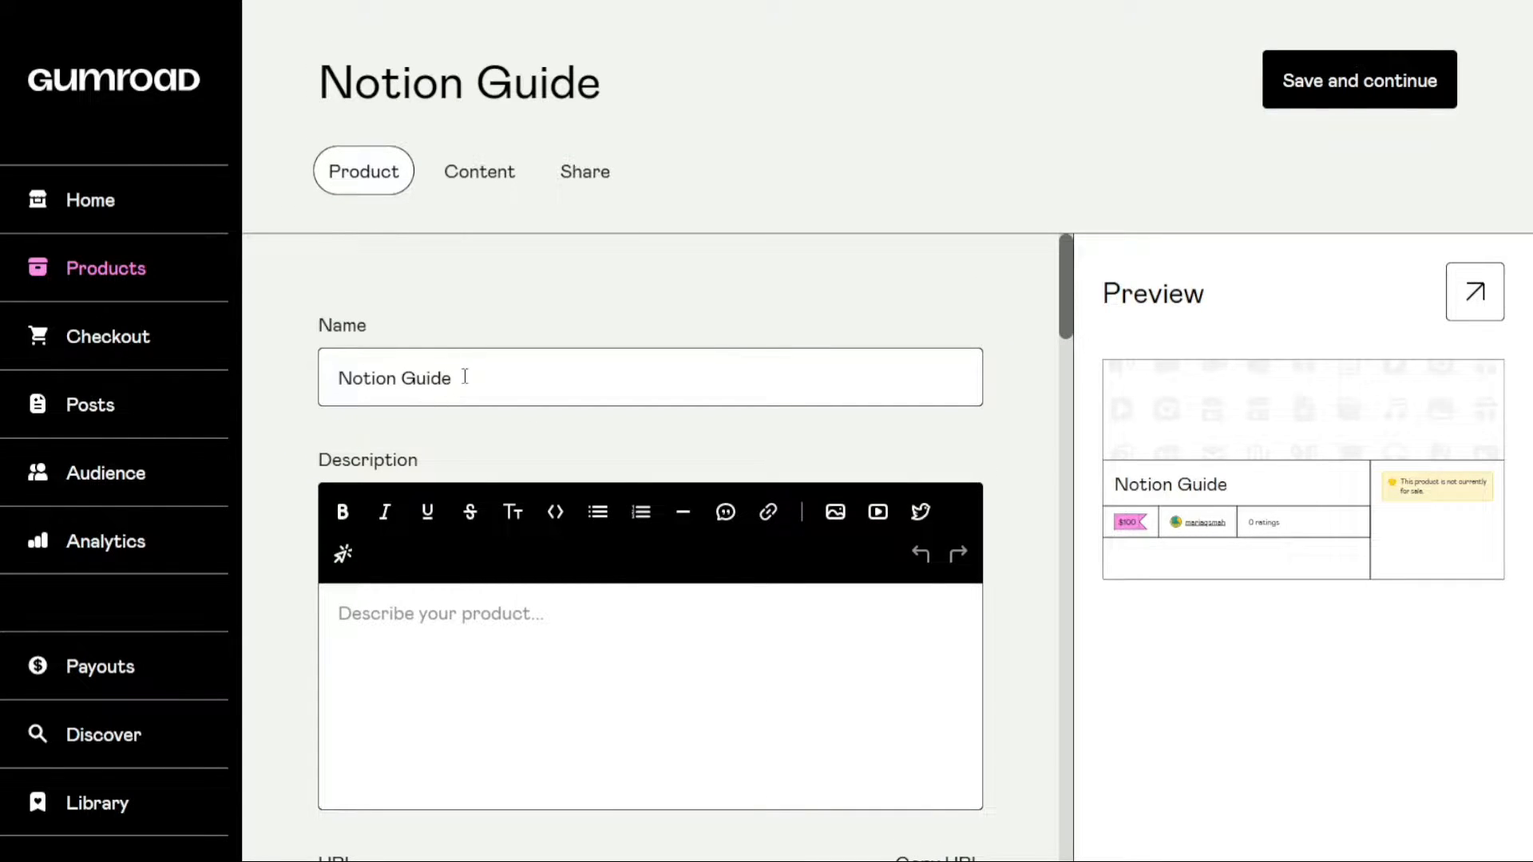
left_click(494, 624)
type("Bio")
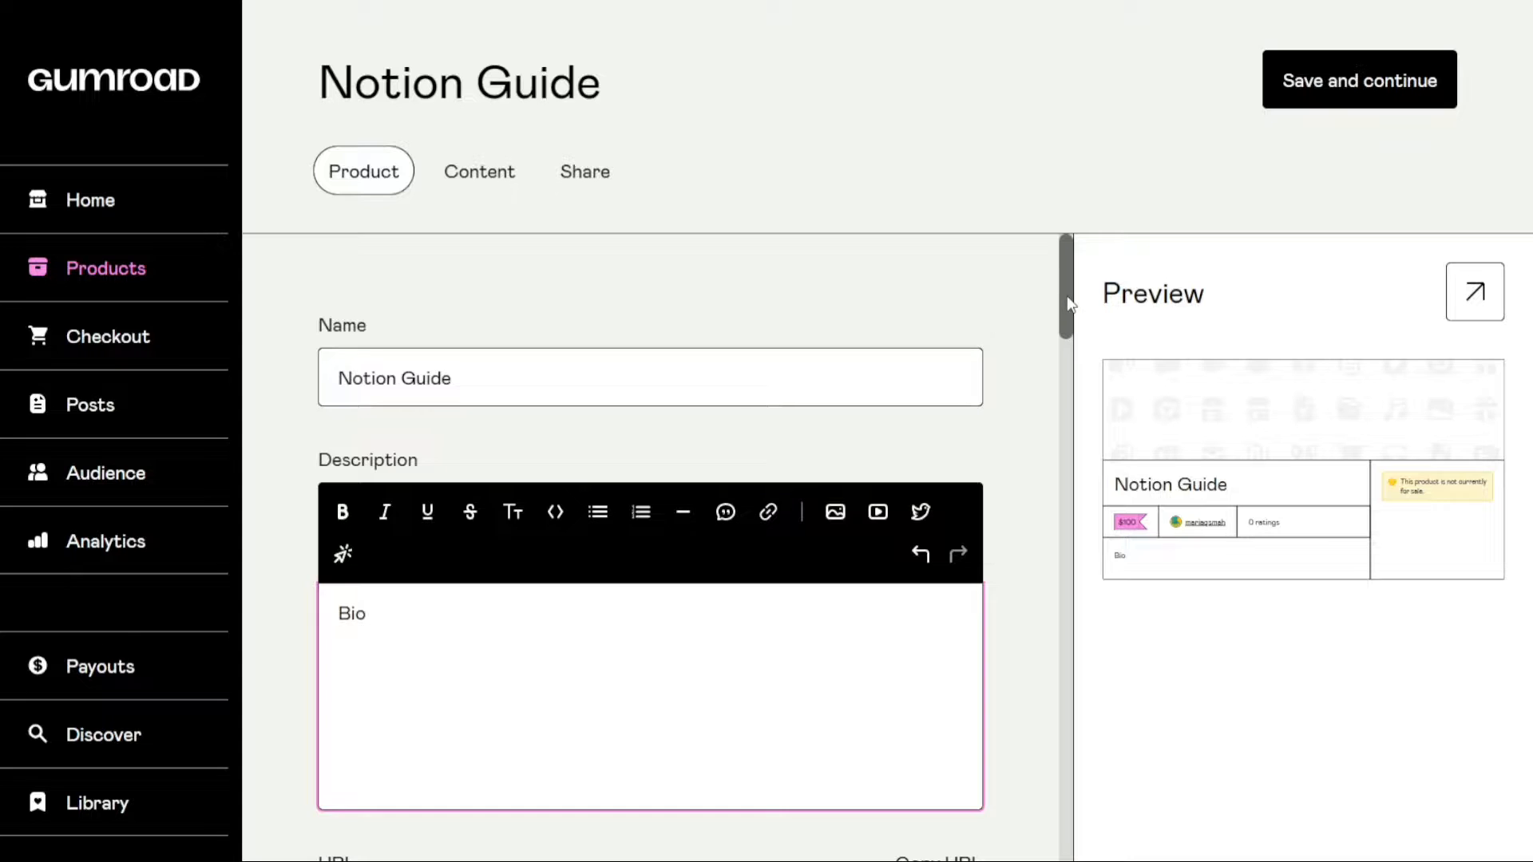
Make the word "Bio" in the product description bold
left_click_drag(1065, 309, 1072, 345)
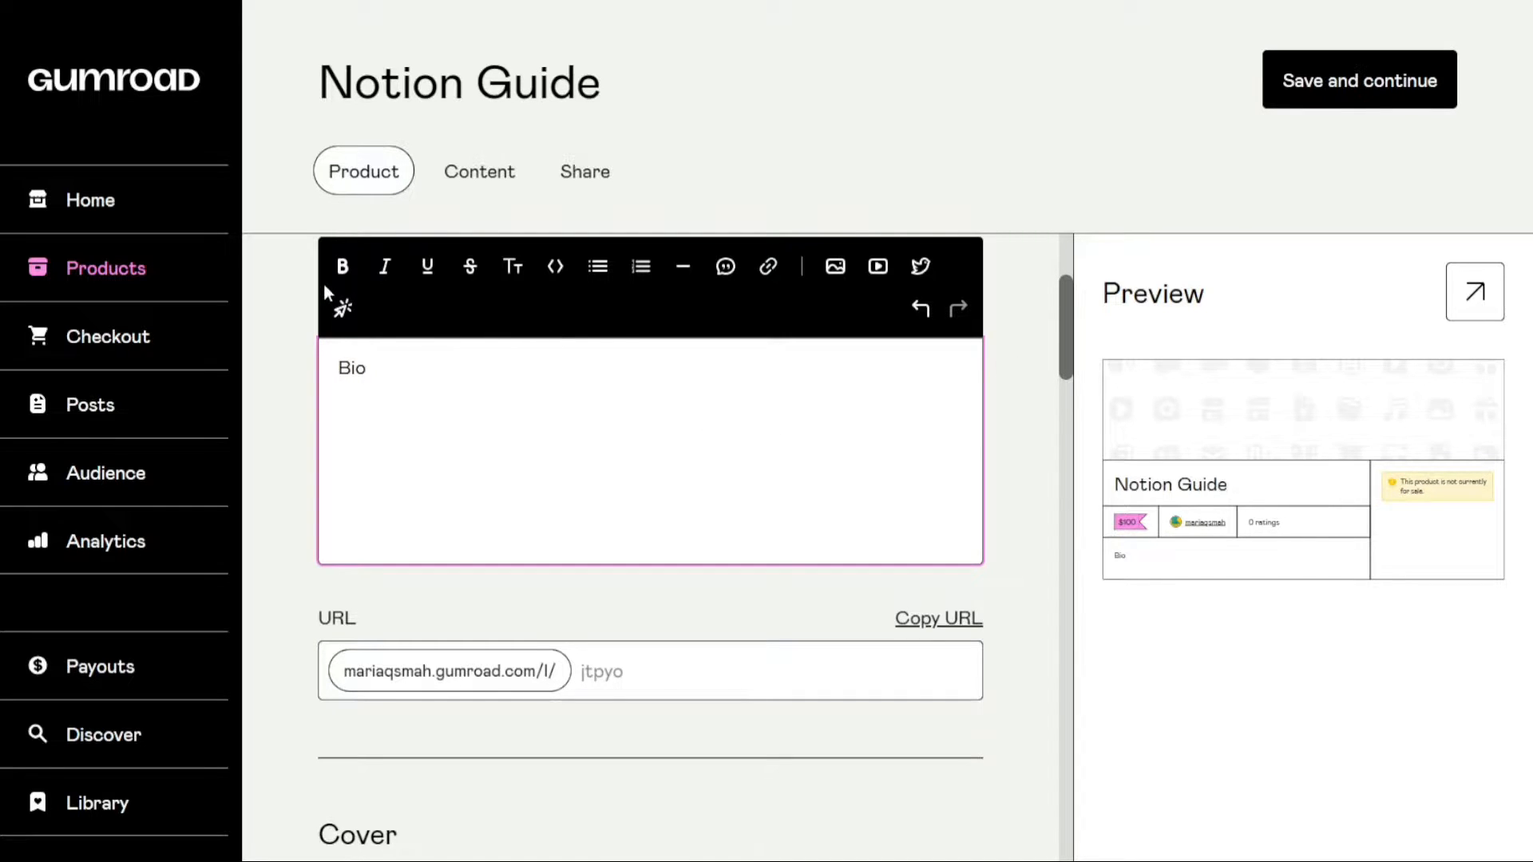
double_click(357, 368)
left_click(342, 268)
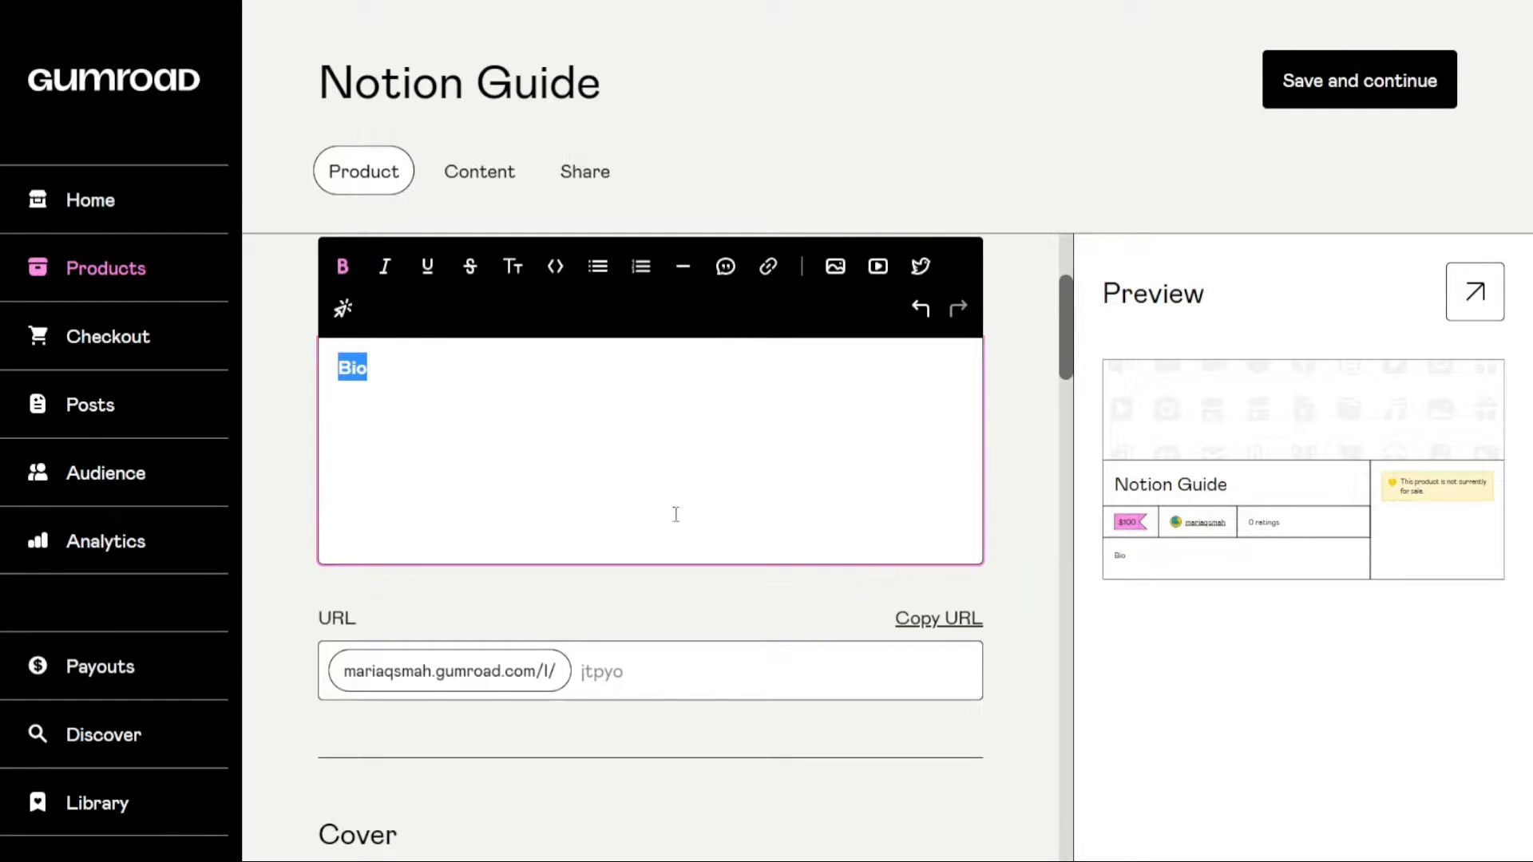
left_click(823, 615)
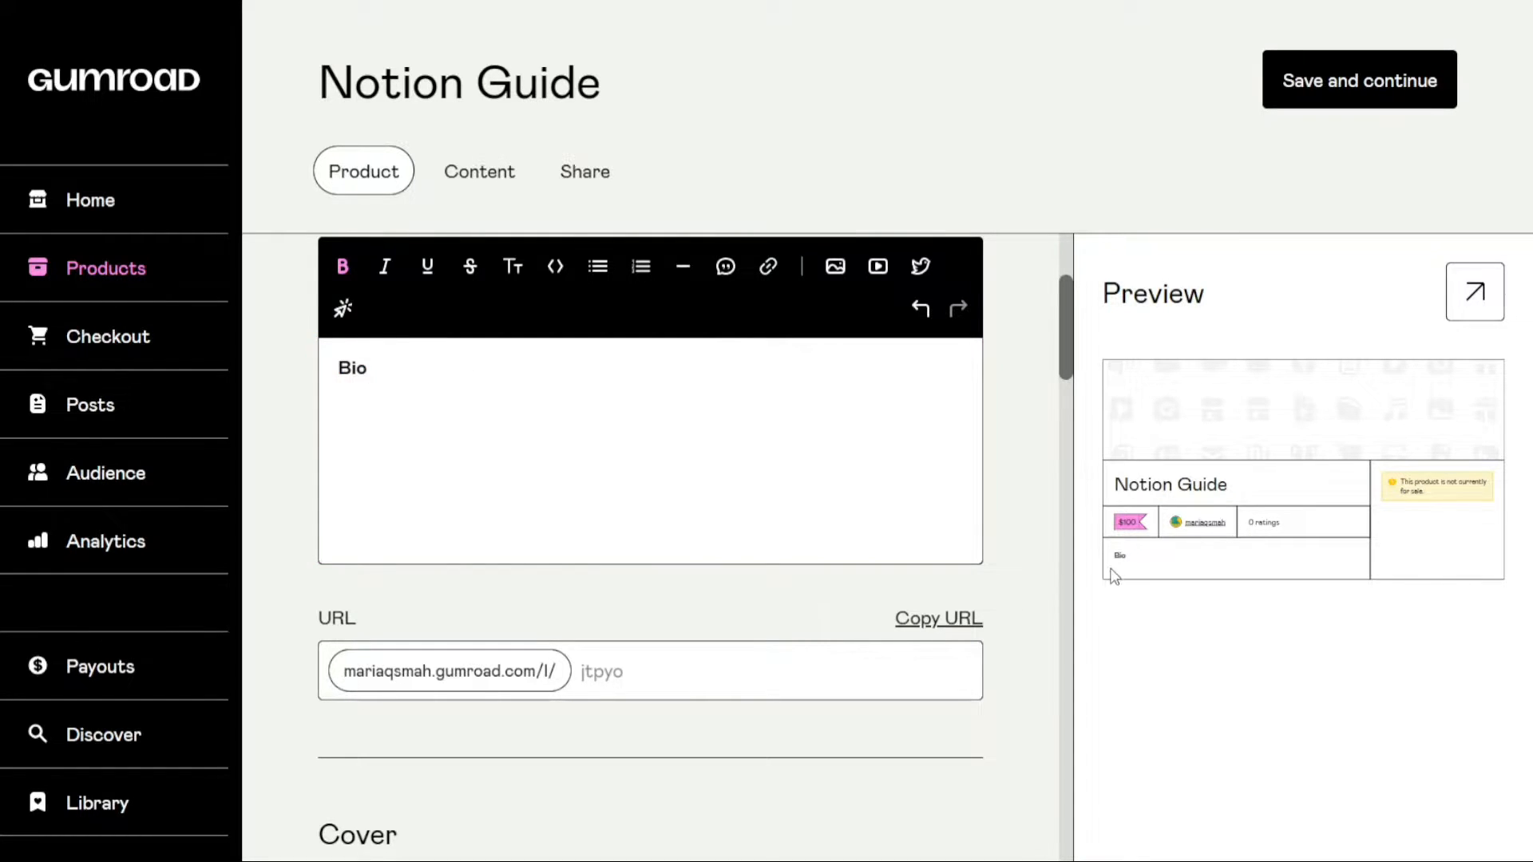
Set the custom ending of the product URL to "NotionGuide123"
scroll(1062, 339, "down", 2)
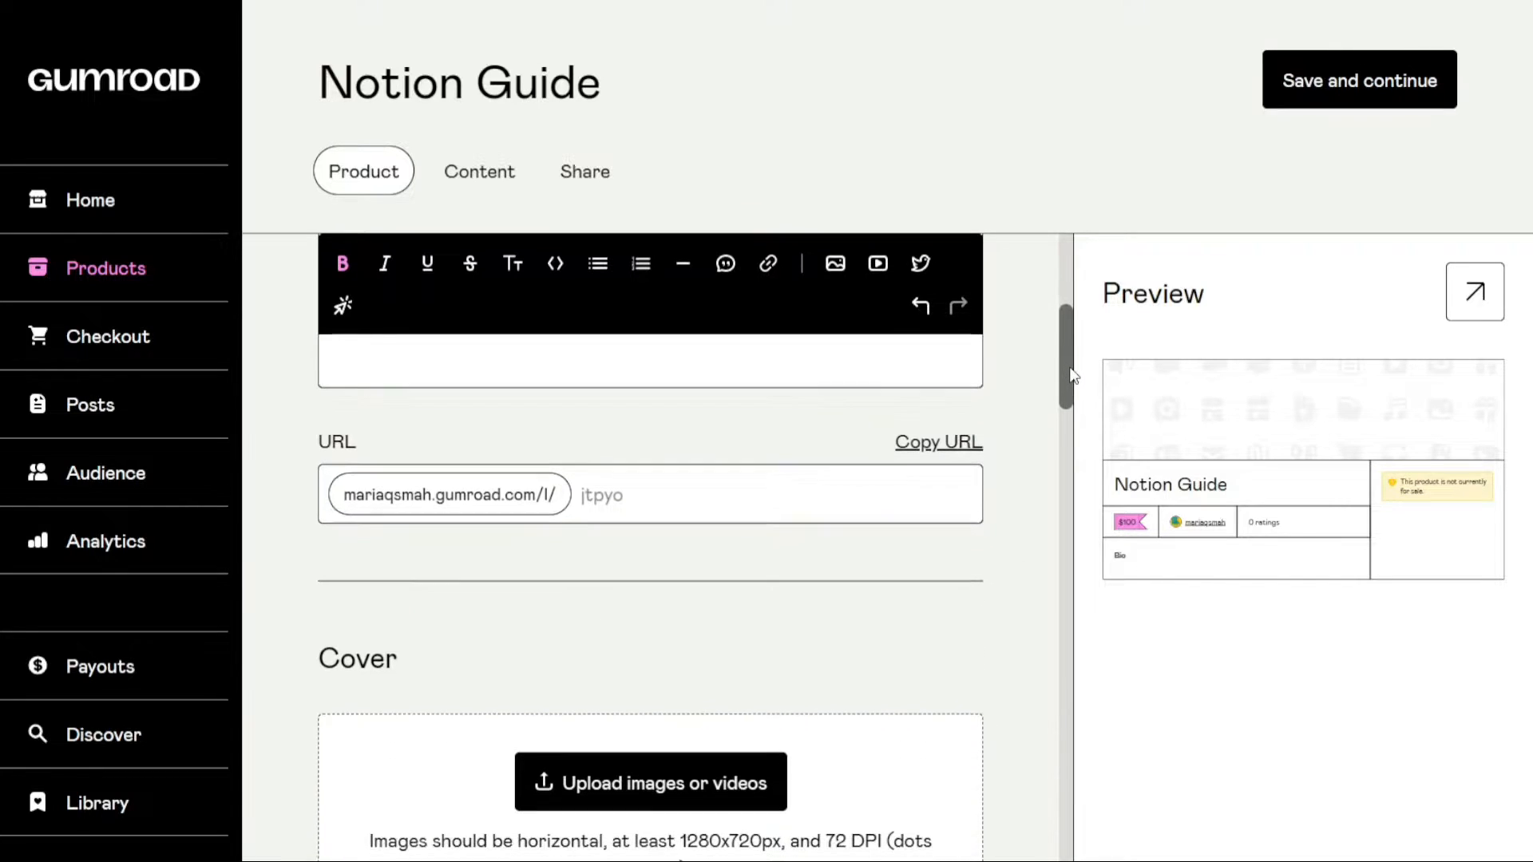
left_click(715, 490)
type("Notion")
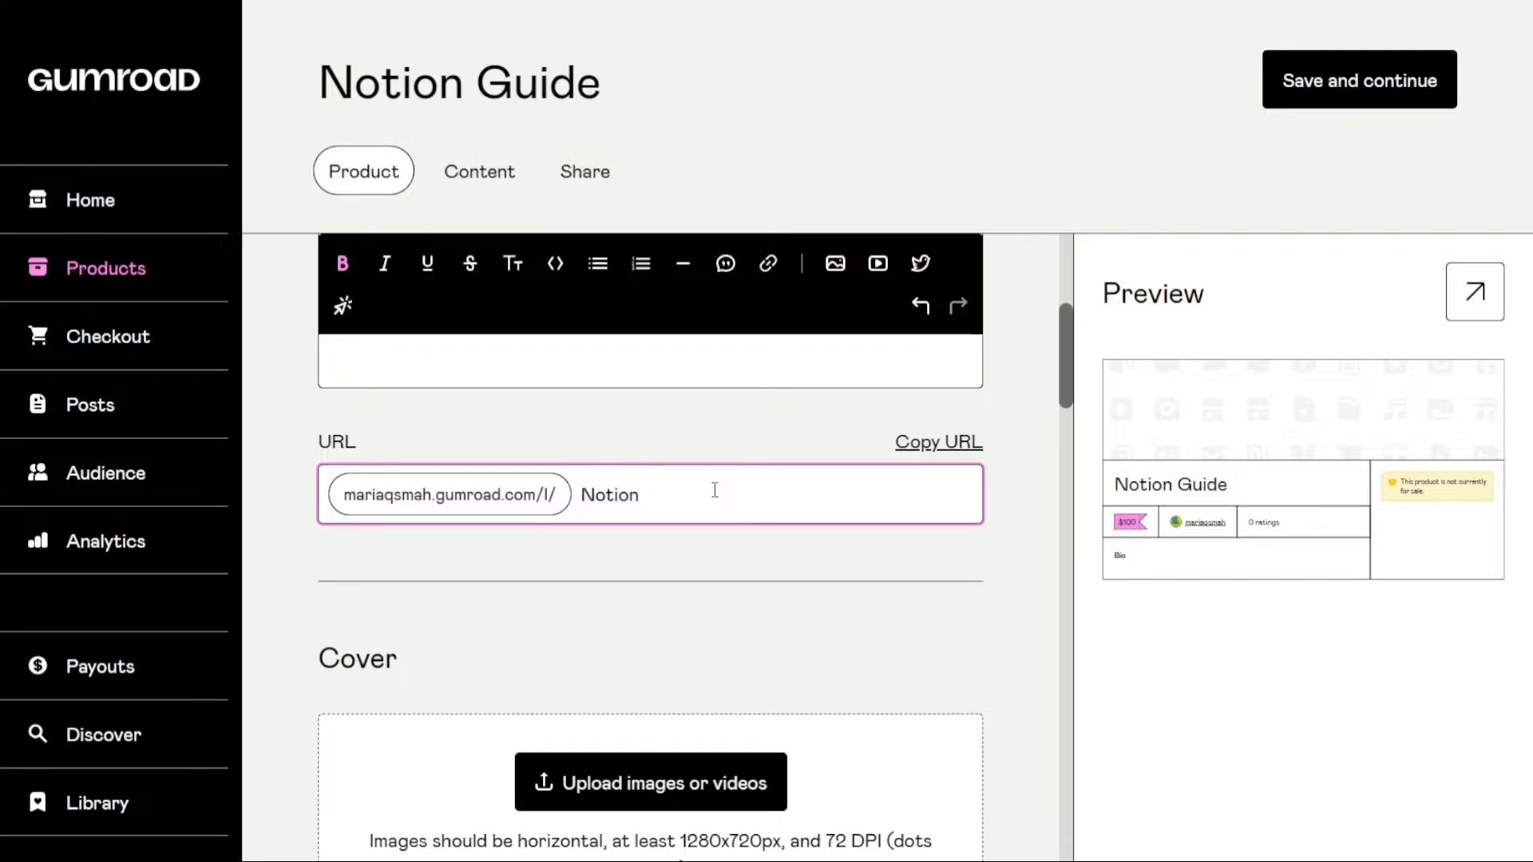
type("Guide123")
left_click(736, 544)
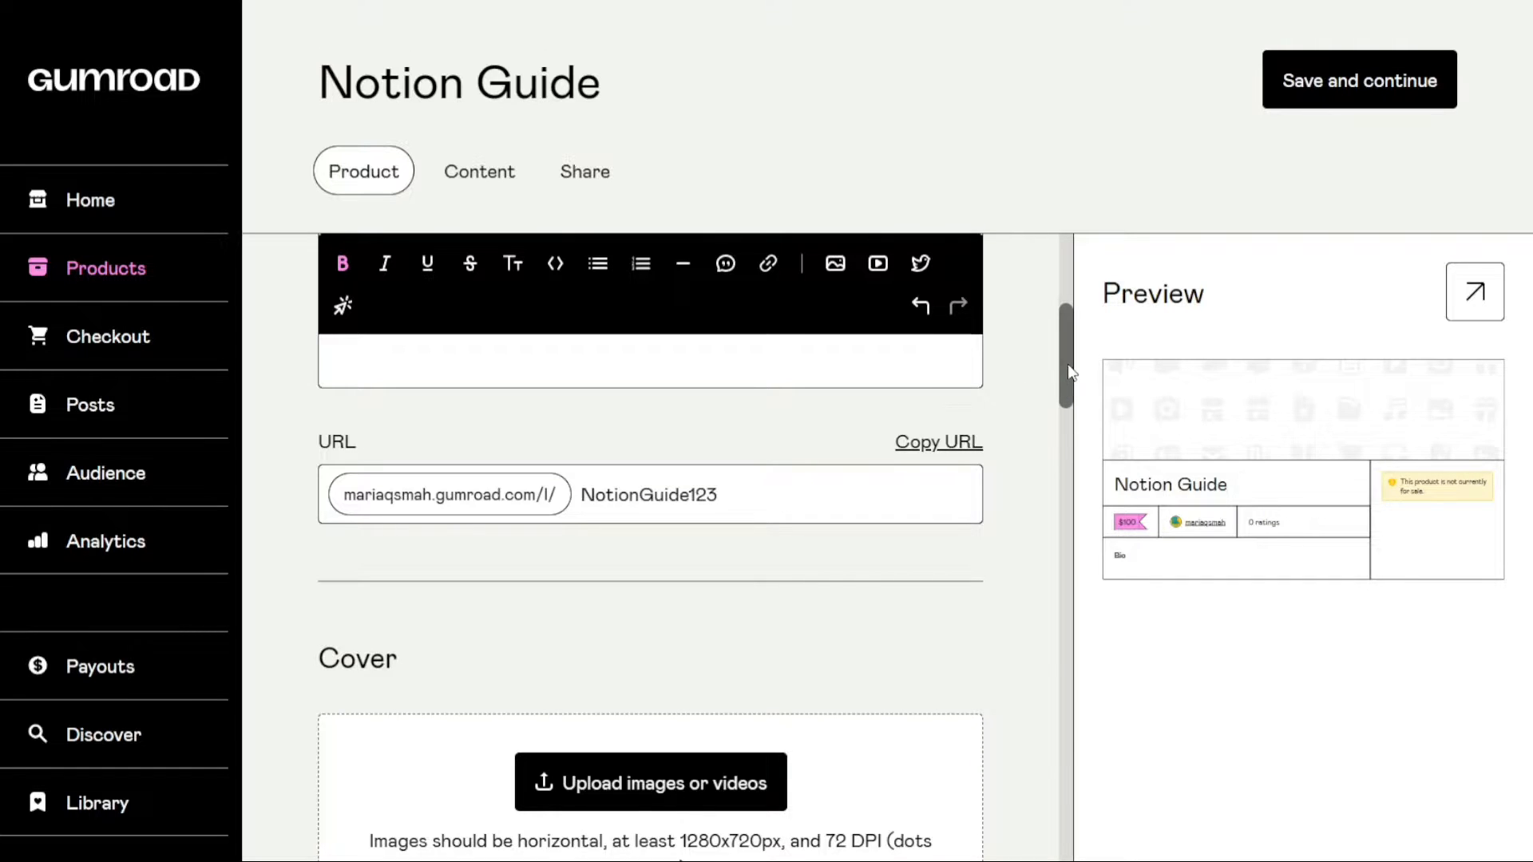
Search Unsplash for "notion" and add the photo of a laptop beside a plant and candle as the product cover
scroll(1067, 372, "down", 1)
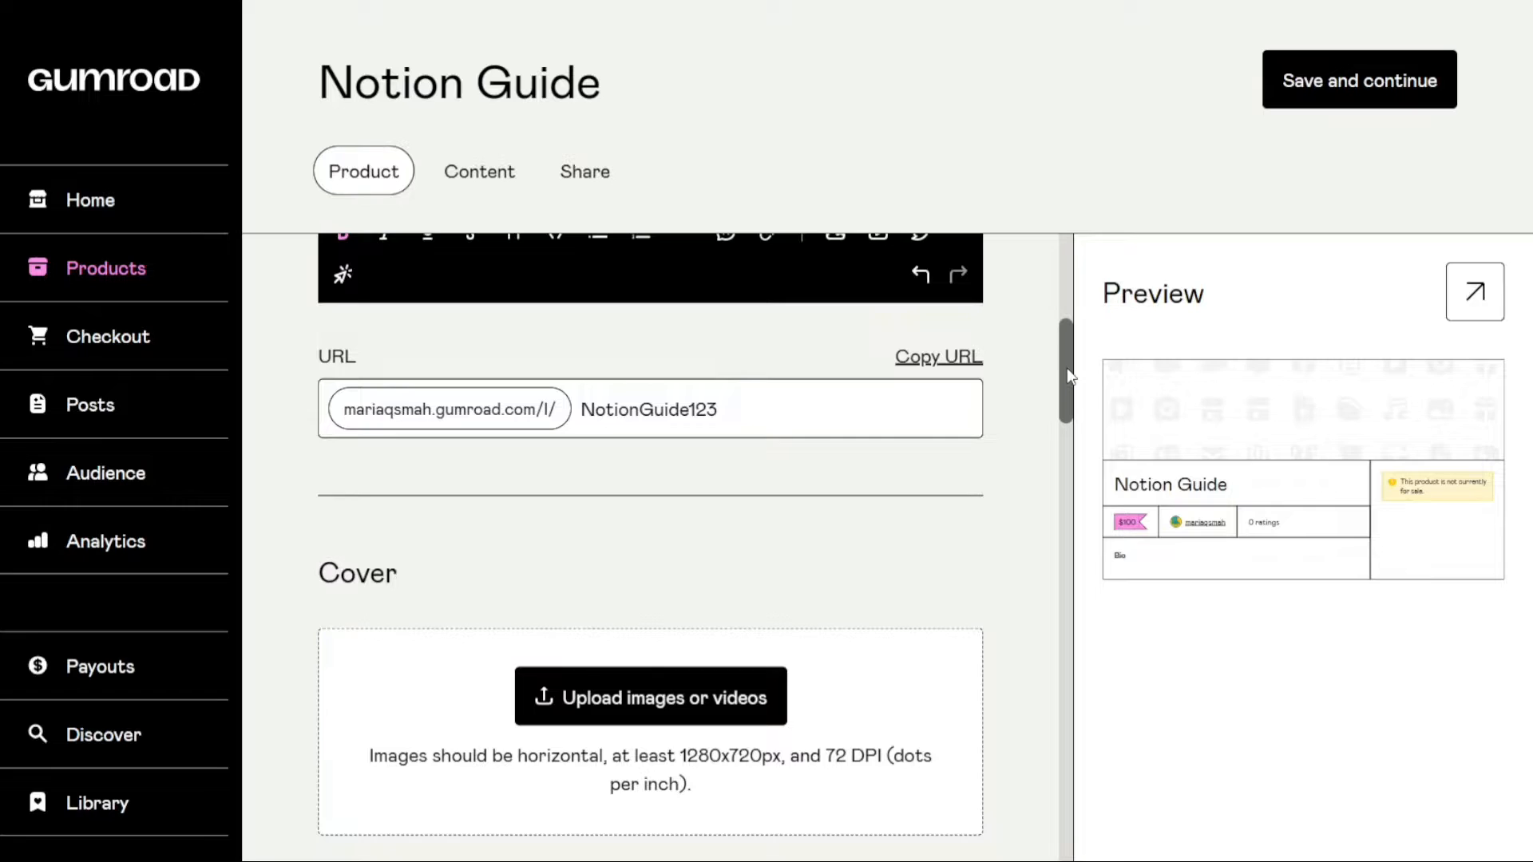
scroll(1070, 375, "down", 3)
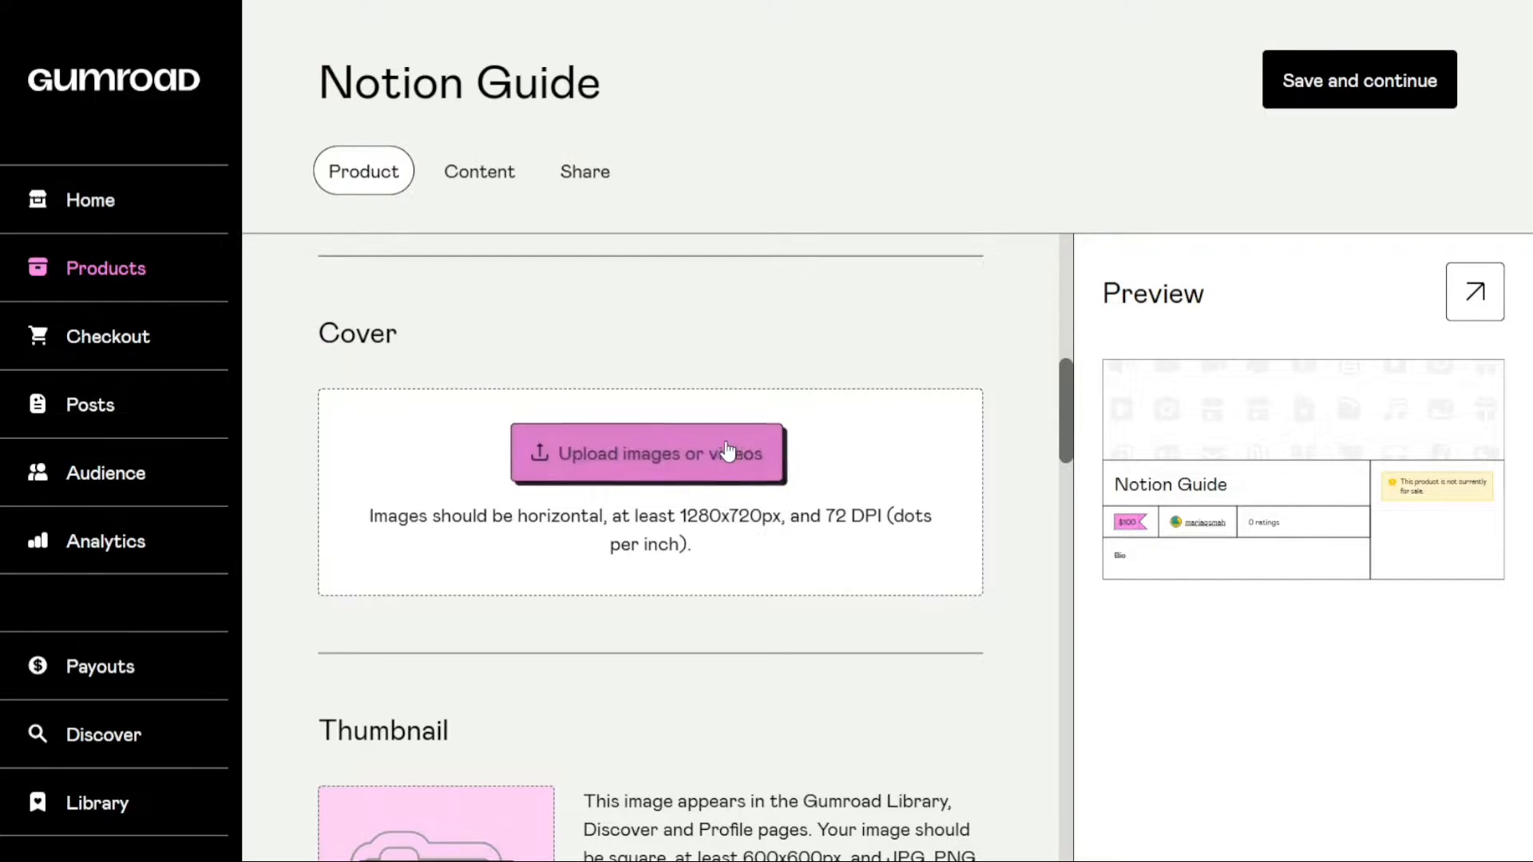
left_click(681, 458)
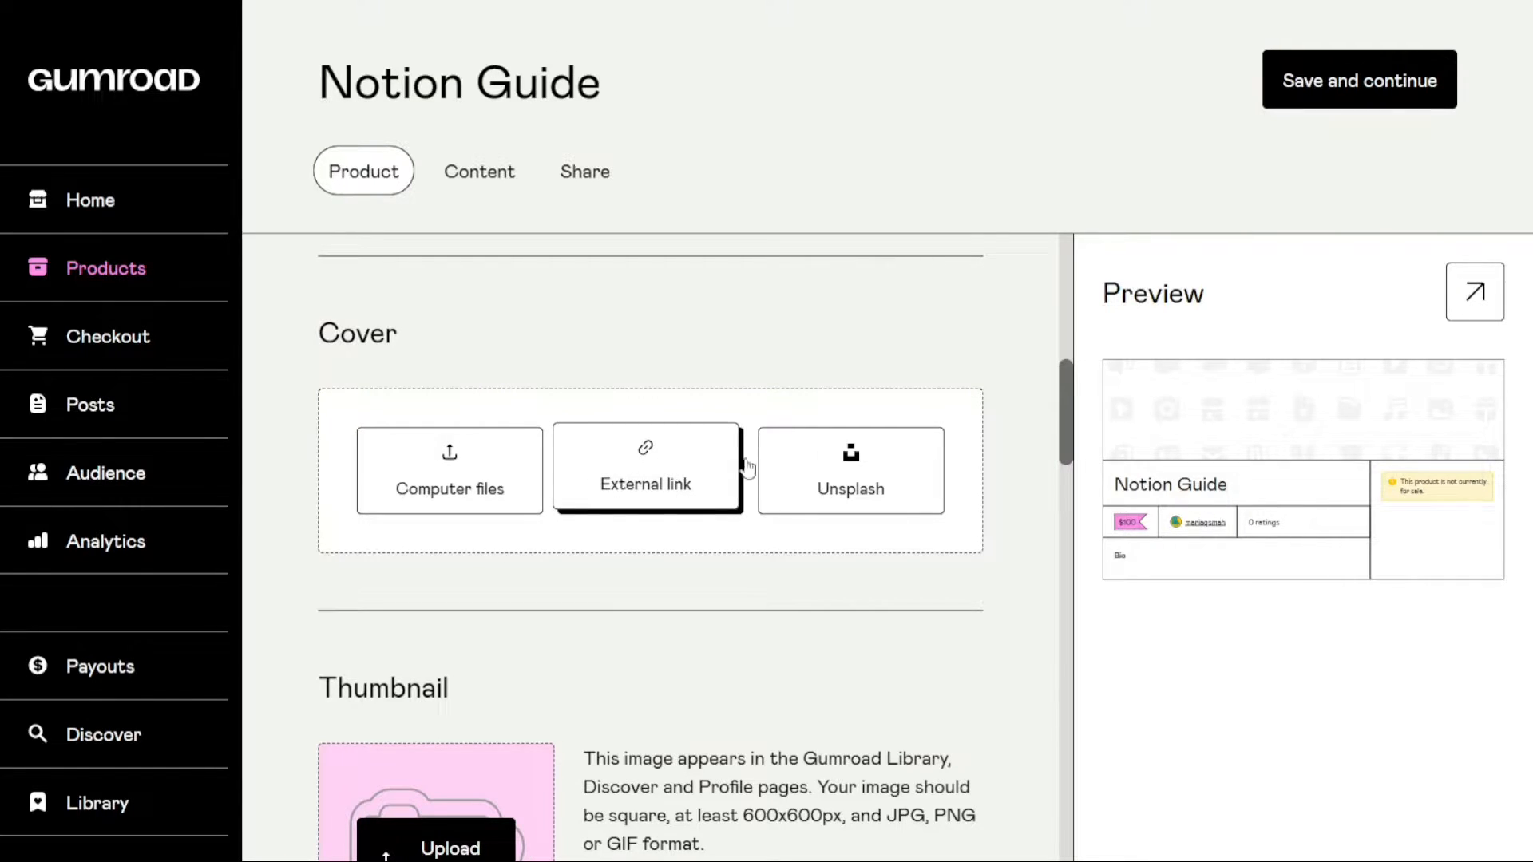
left_click(833, 475)
left_click(642, 573)
type("notio")
type("n")
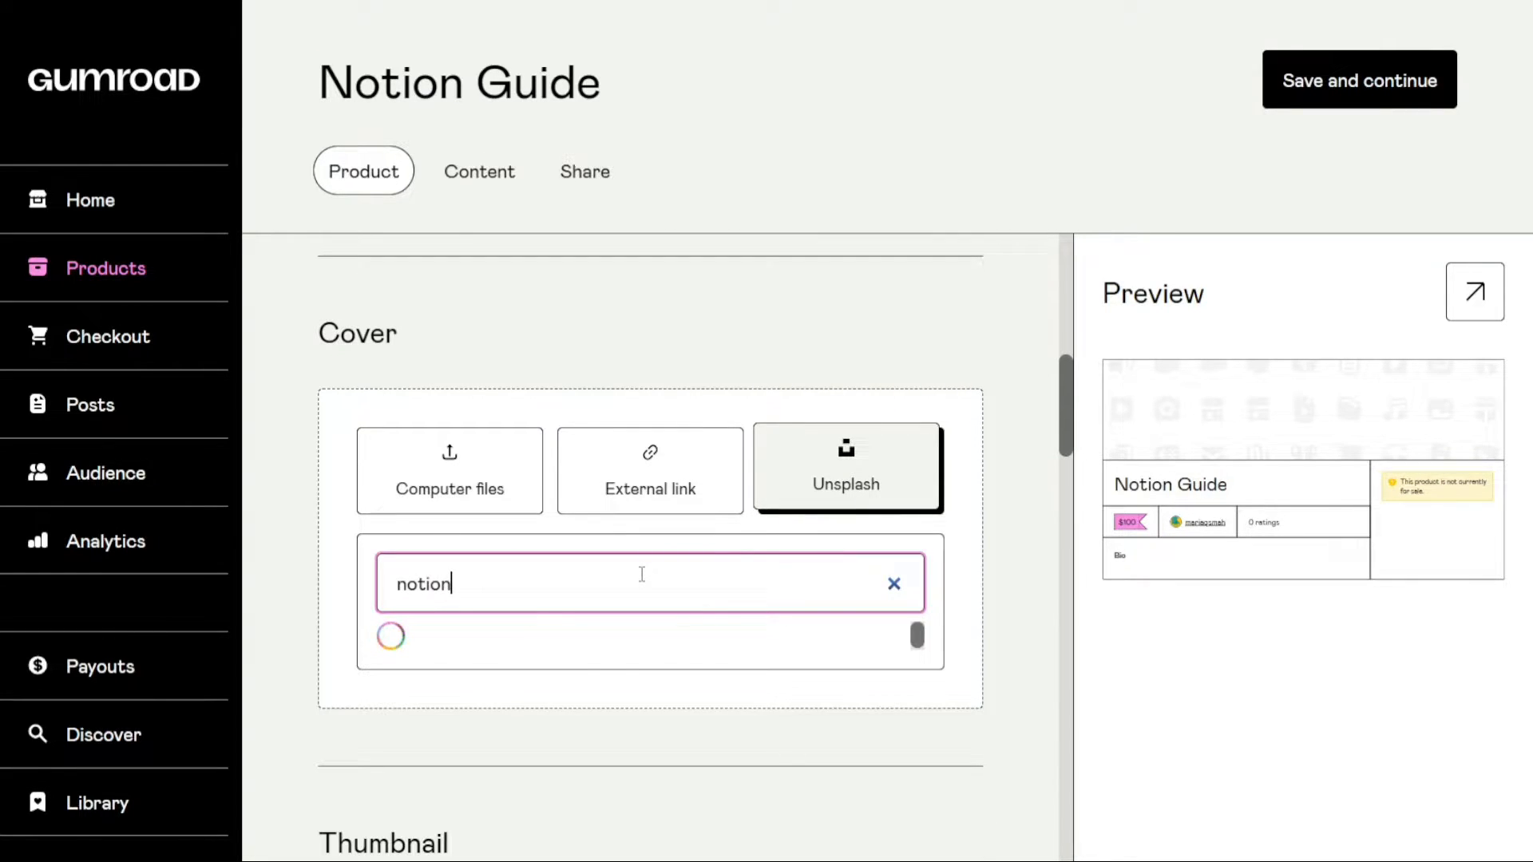
left_click(480, 667)
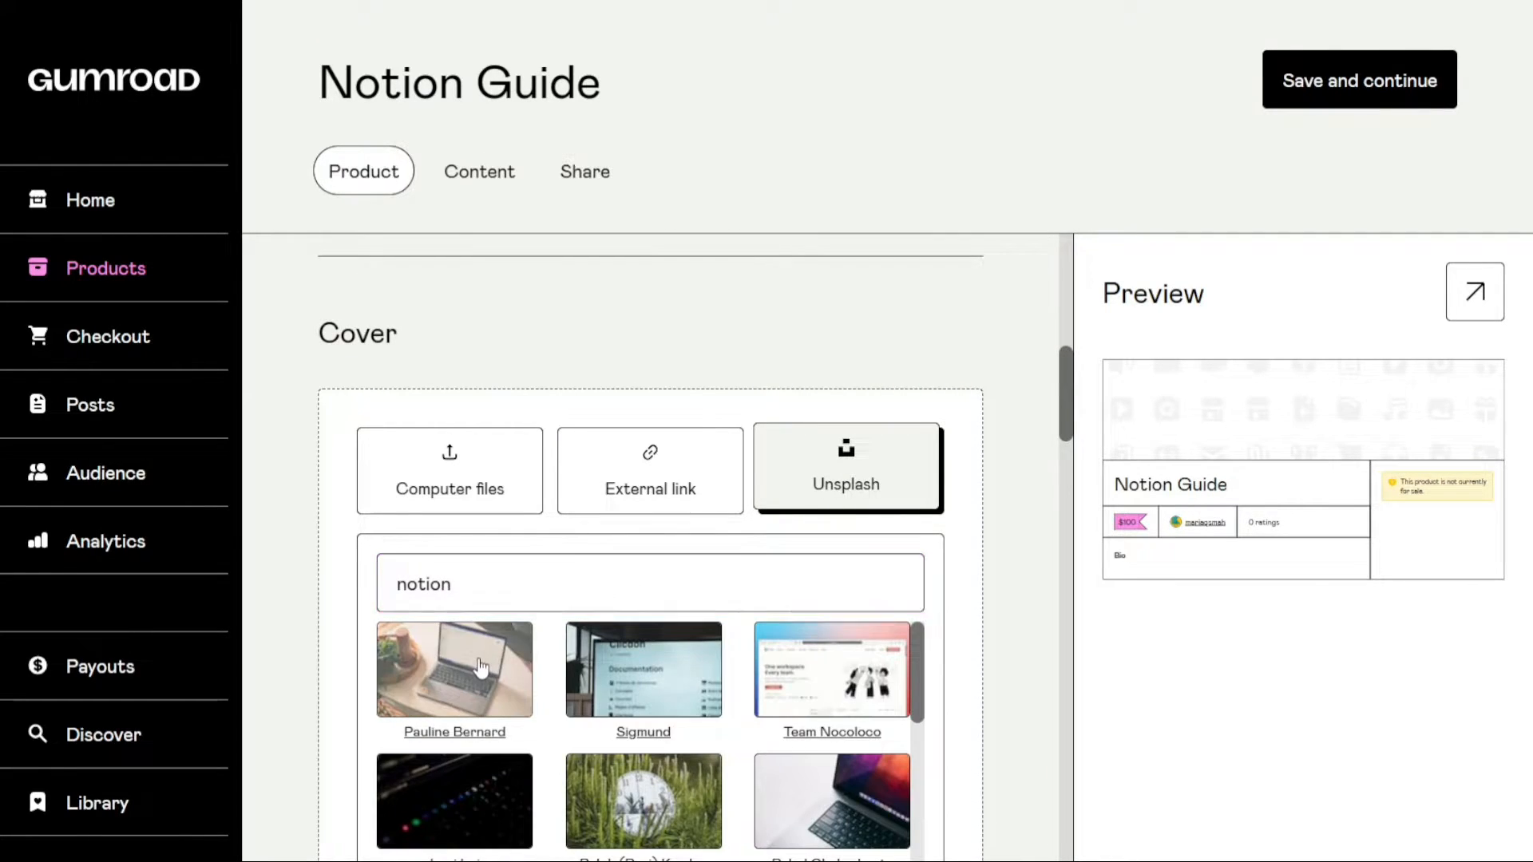
left_click(481, 667)
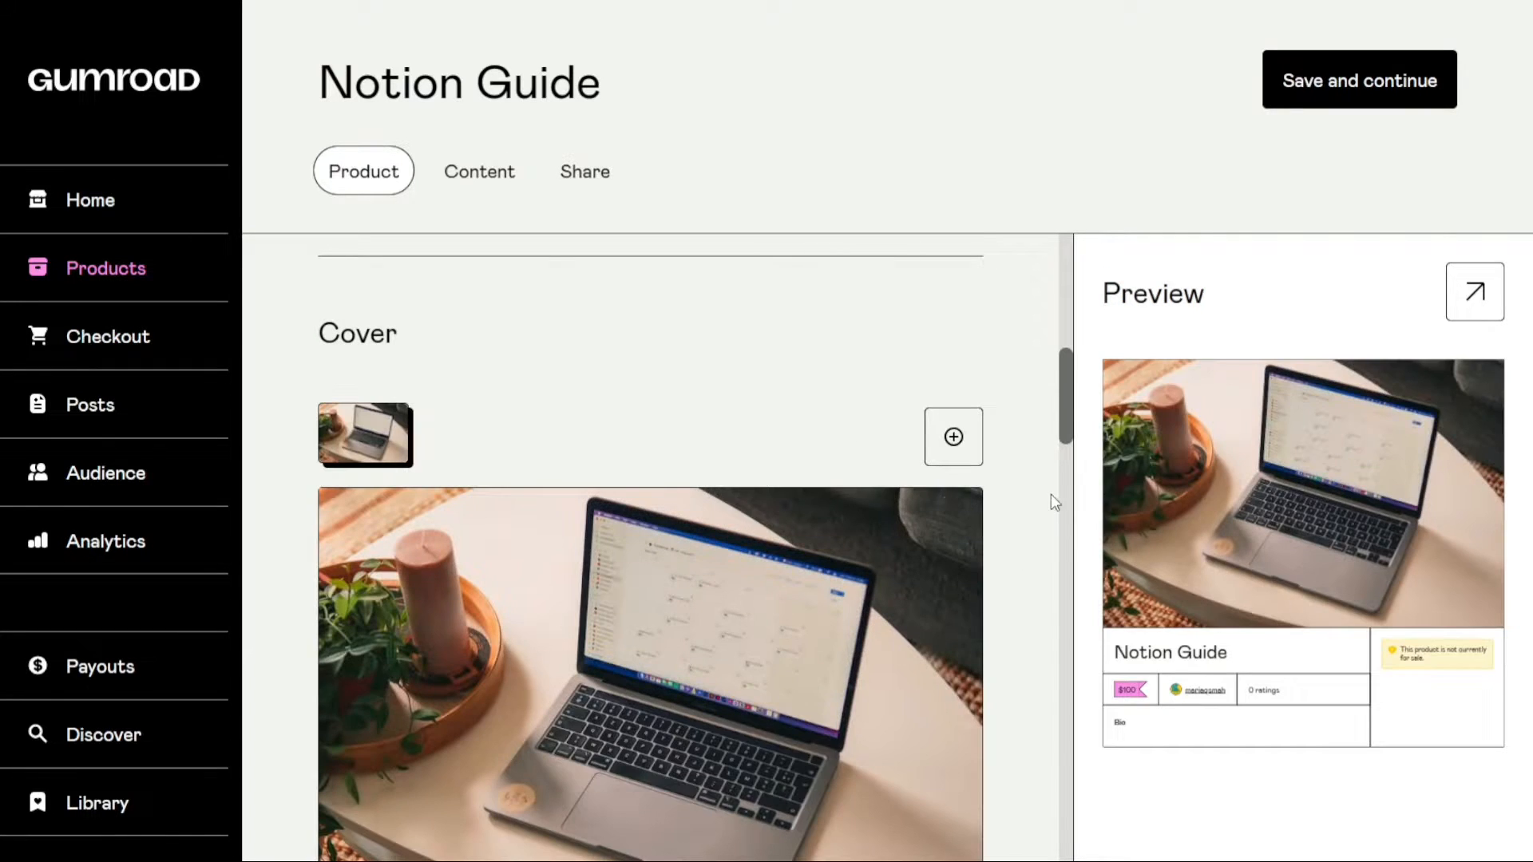
Set the product thumbnail to the photo of a screen showing a Documentation page
left_click_drag(1075, 421, 1062, 532)
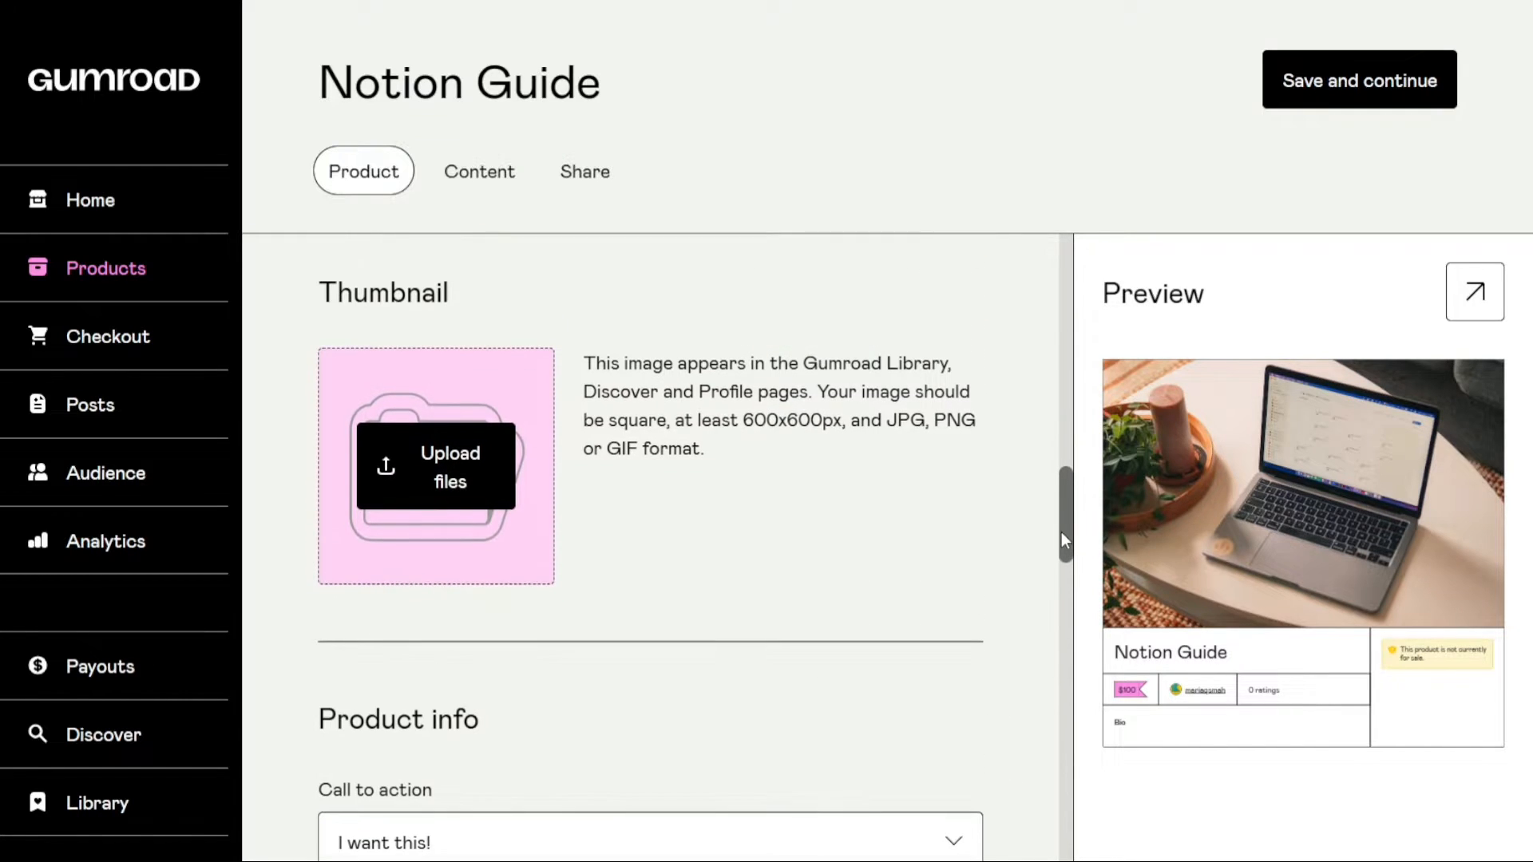
left_click(416, 447)
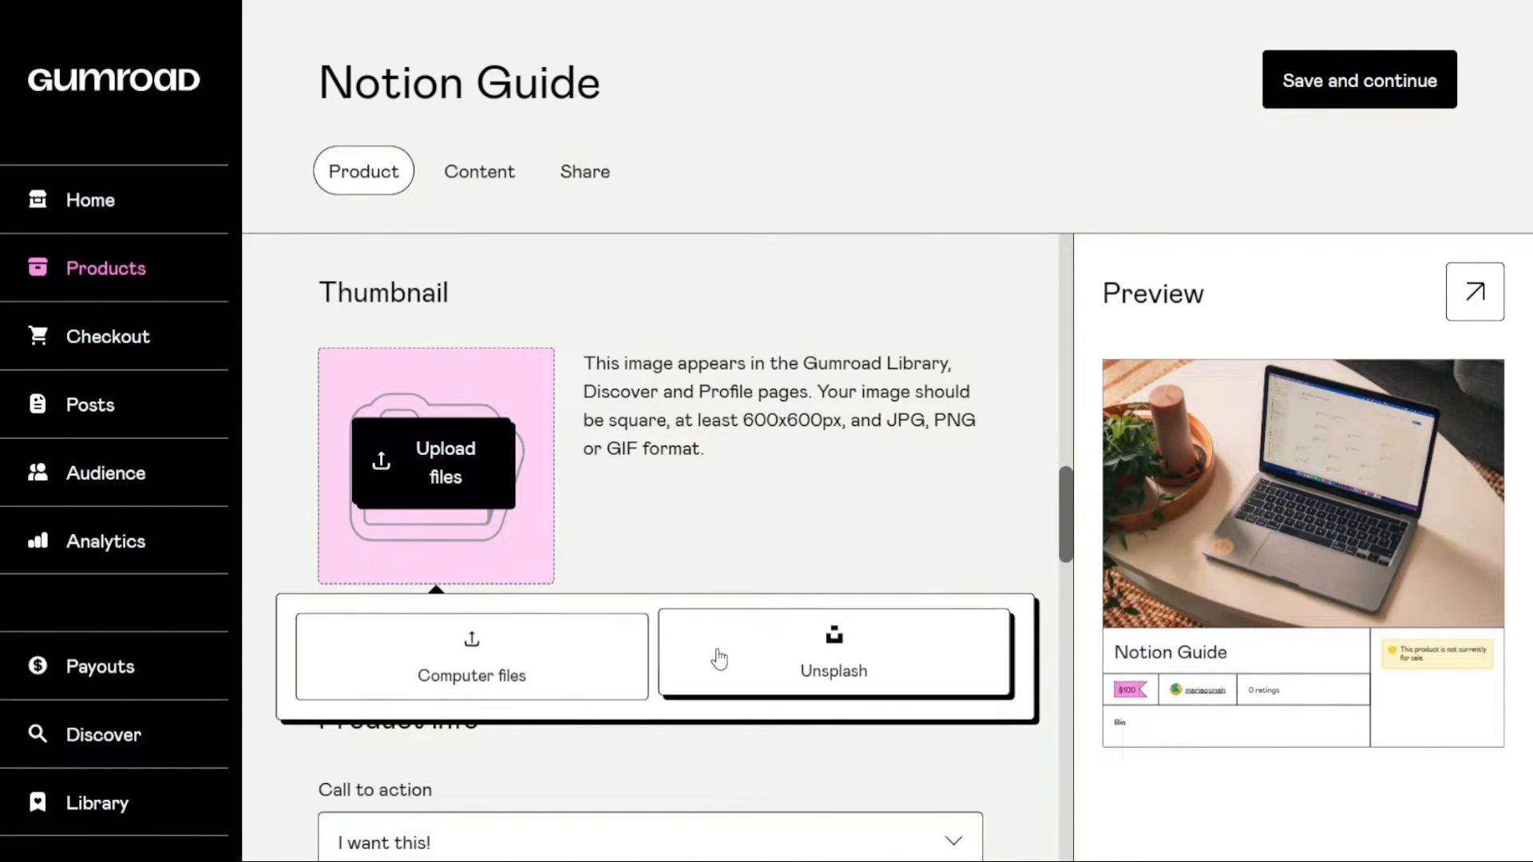
left_click(600, 667)
scroll(725, 400, "down", 1)
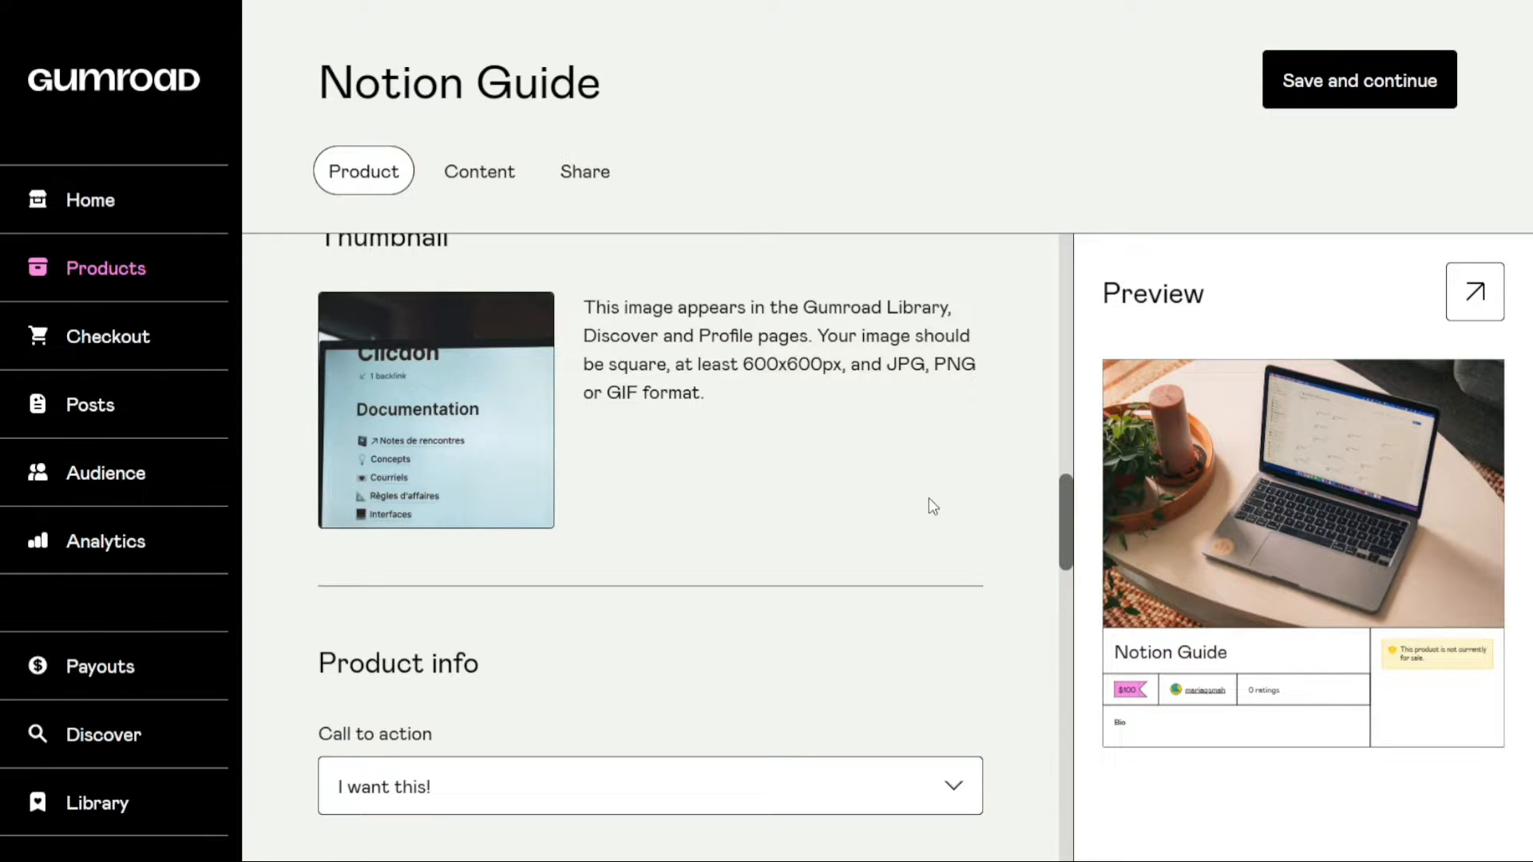
left_click_drag(1065, 525, 1073, 581)
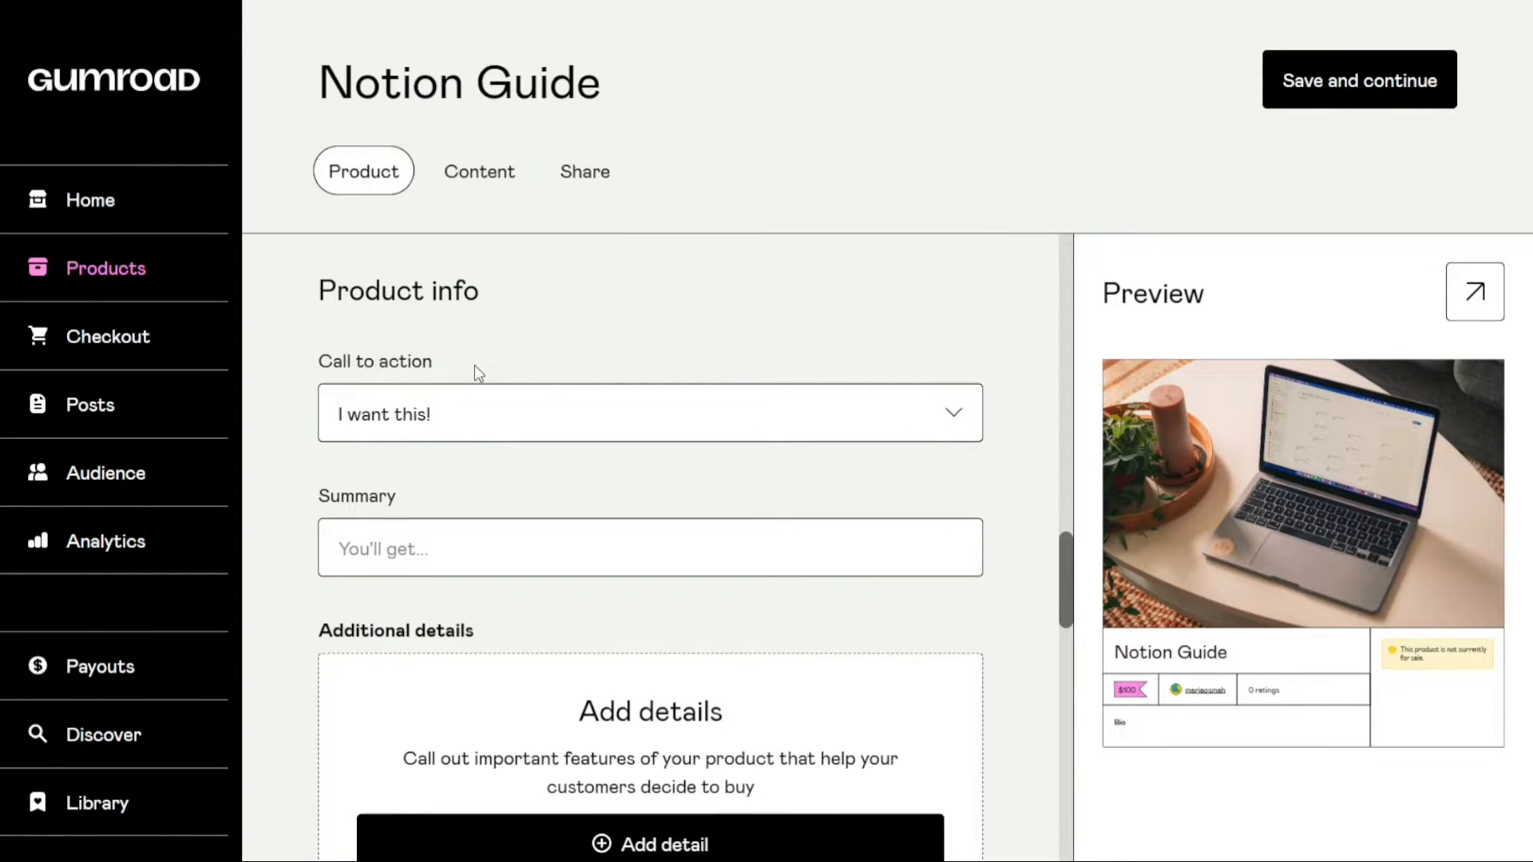
Set the call to action to "Buy this" and enter "You'll get ..." as the product summary
left_click(503, 410)
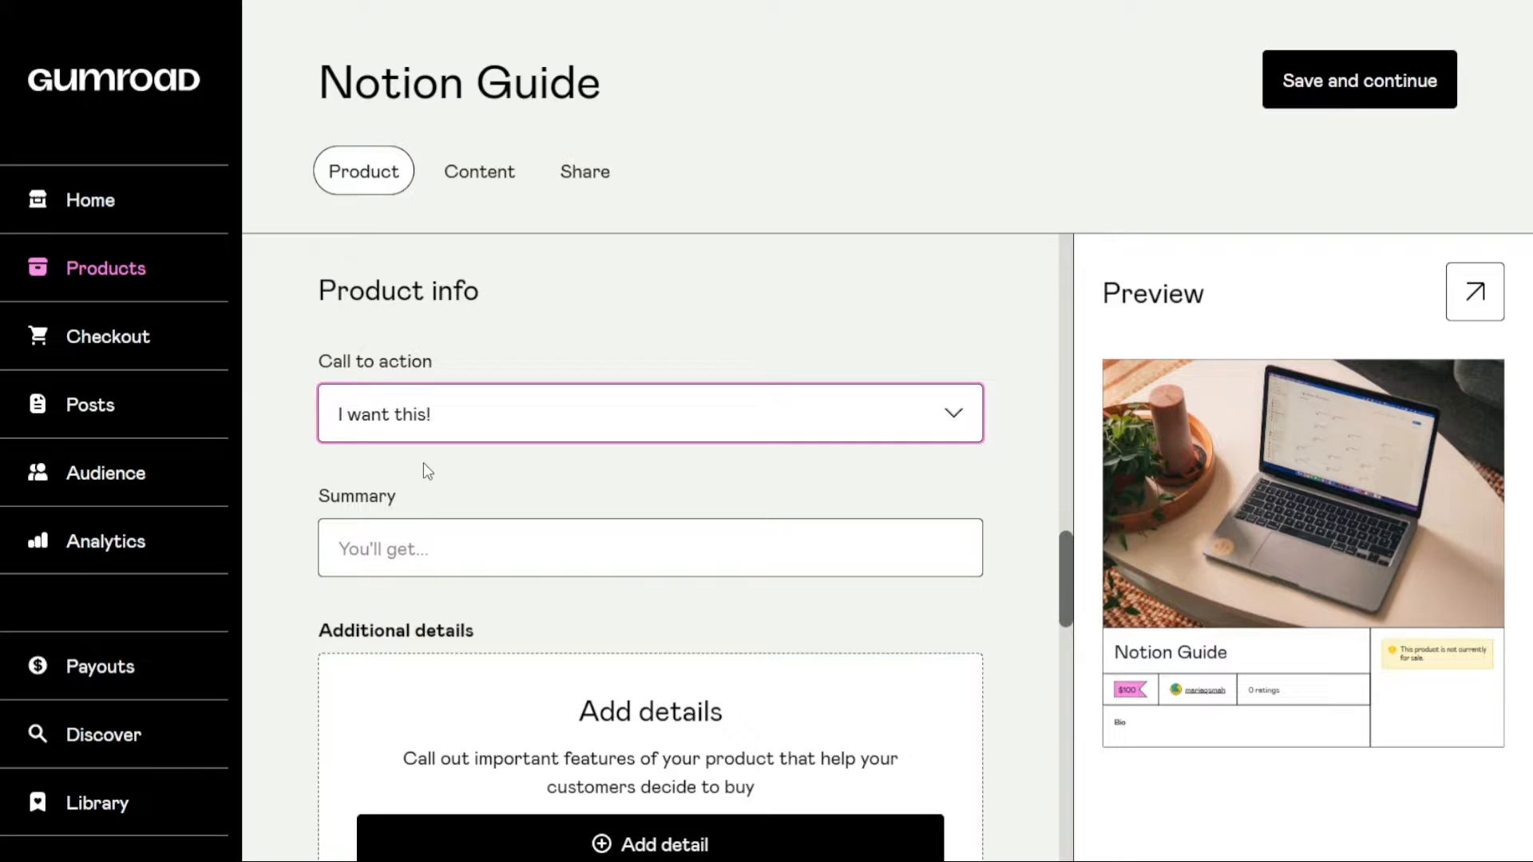
key("Down")
left_click(790, 557)
left_click_drag(1066, 558, 1065, 584)
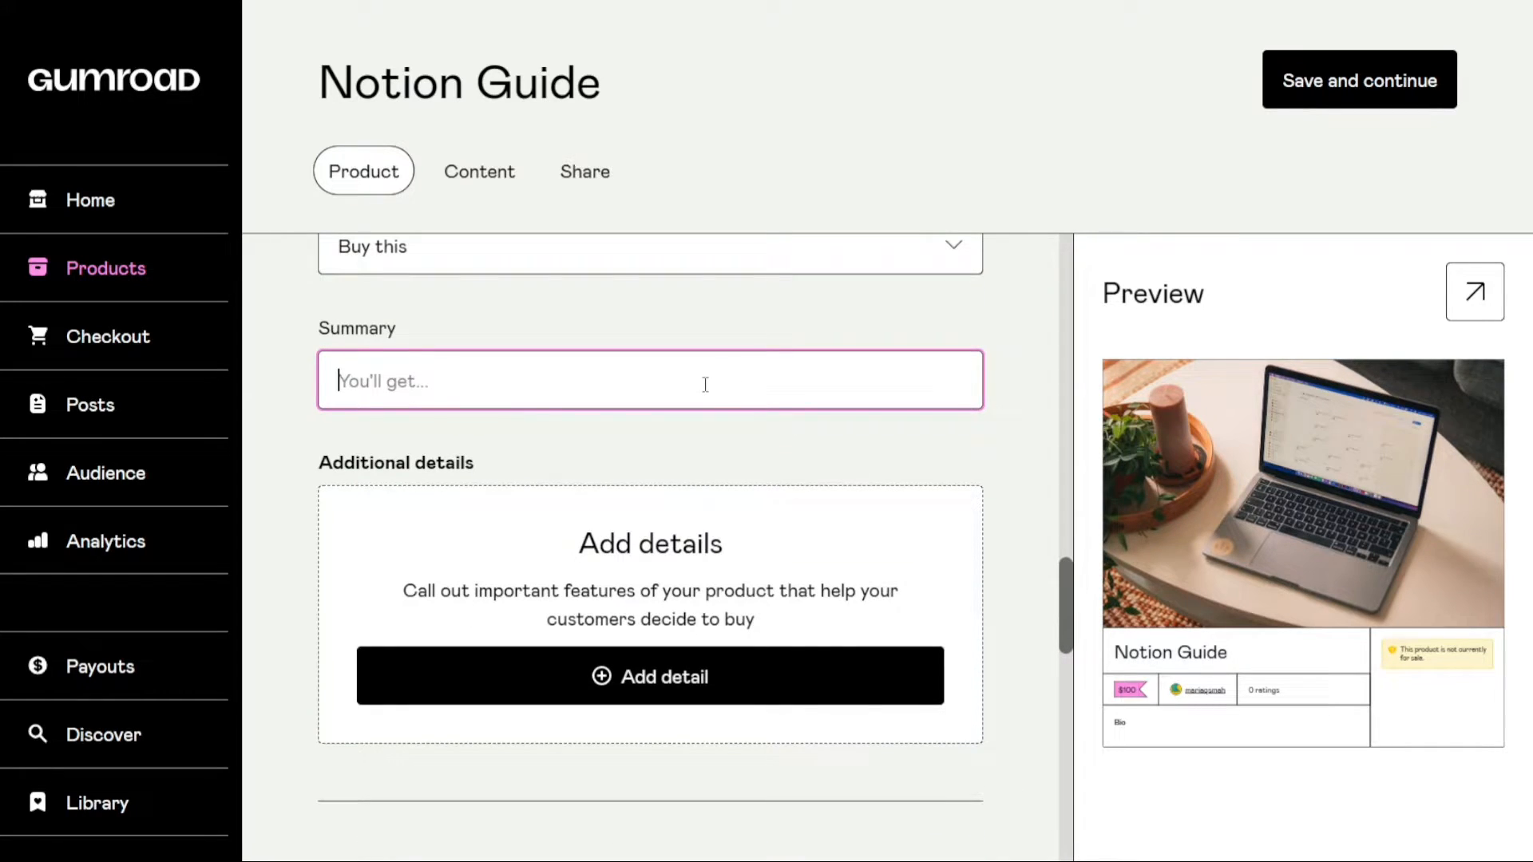
type("You'")
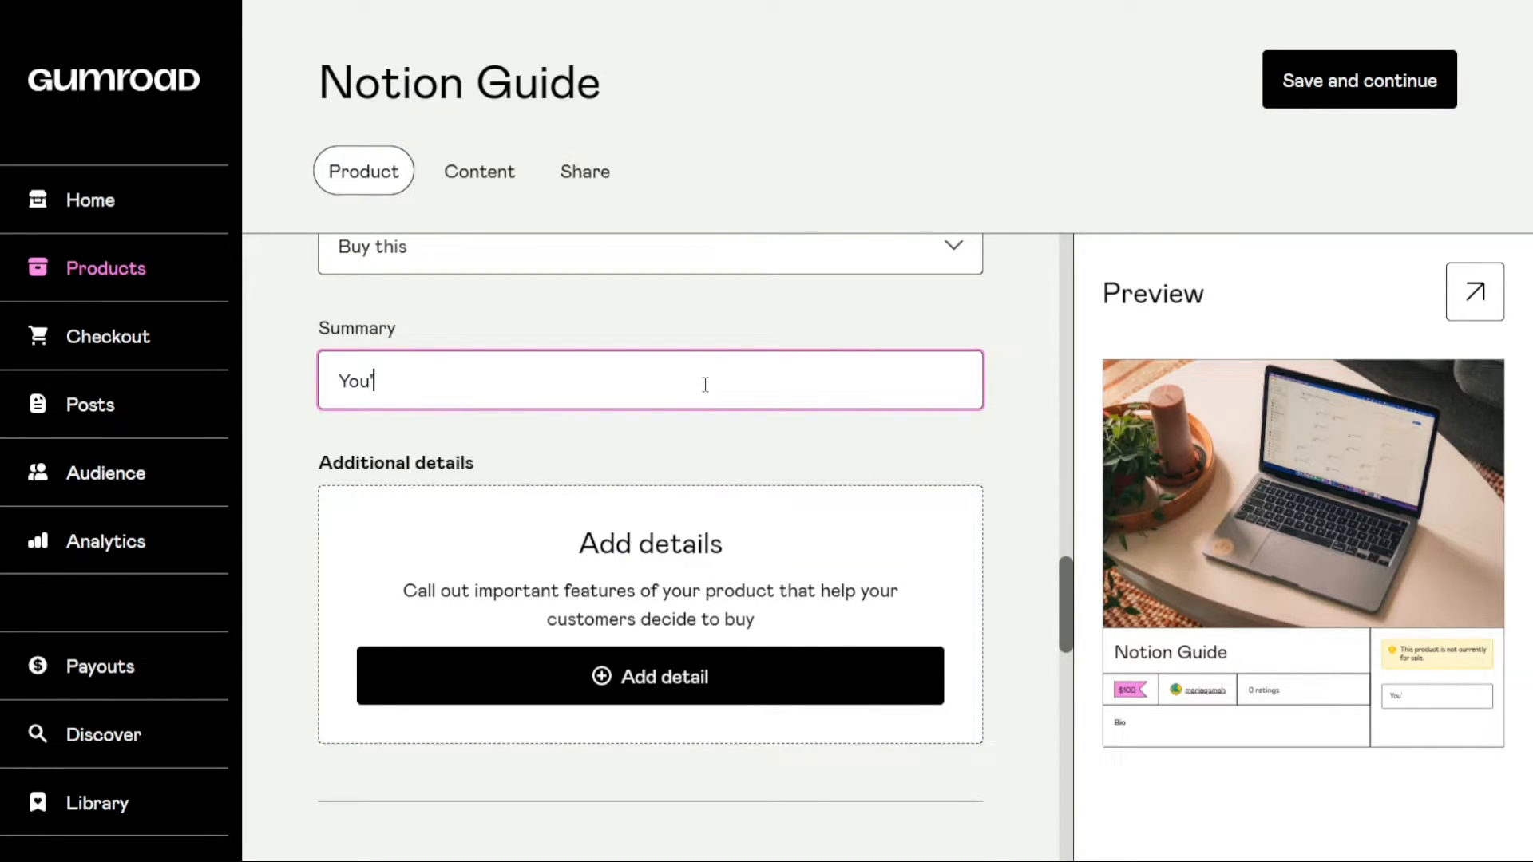
type("ll get ...")
left_click(816, 452)
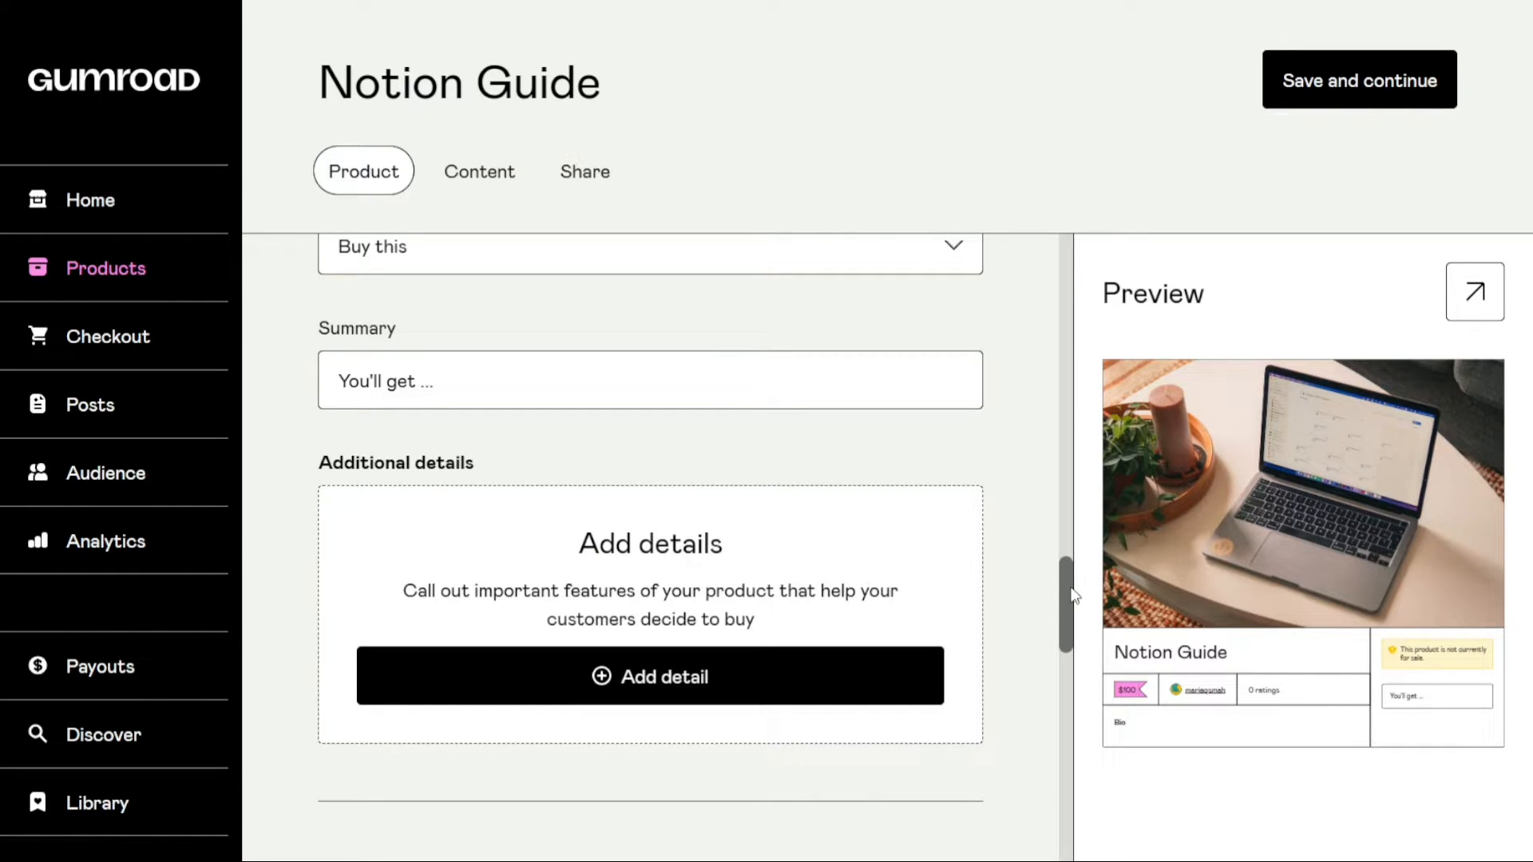
Add two blank attribute and value rows to the additional details and delete both
scroll(1068, 595, "down", 3)
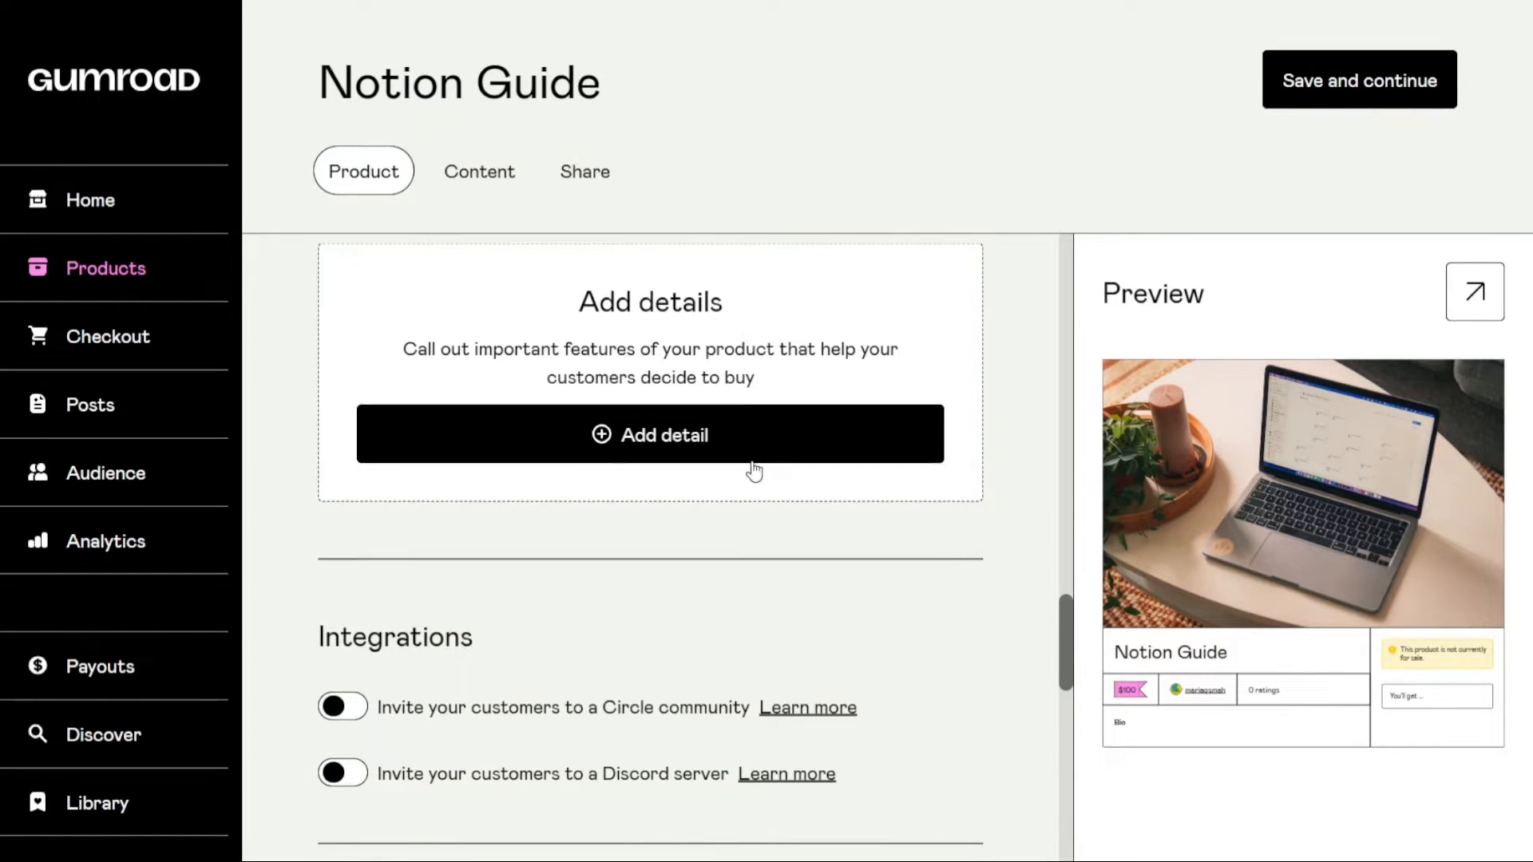
left_click(624, 446)
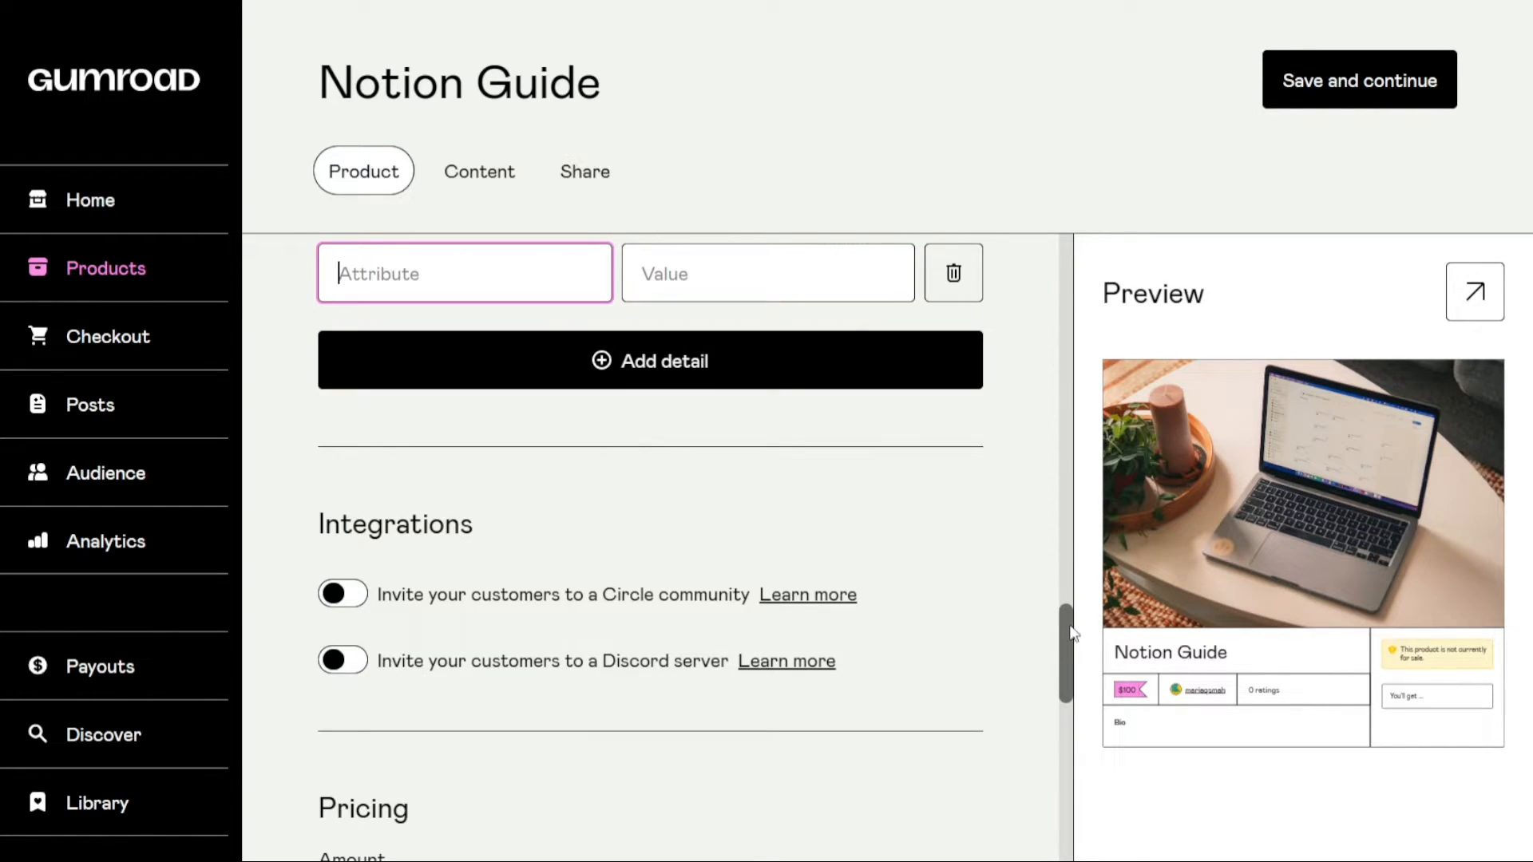
scroll(1074, 631, "up", 2)
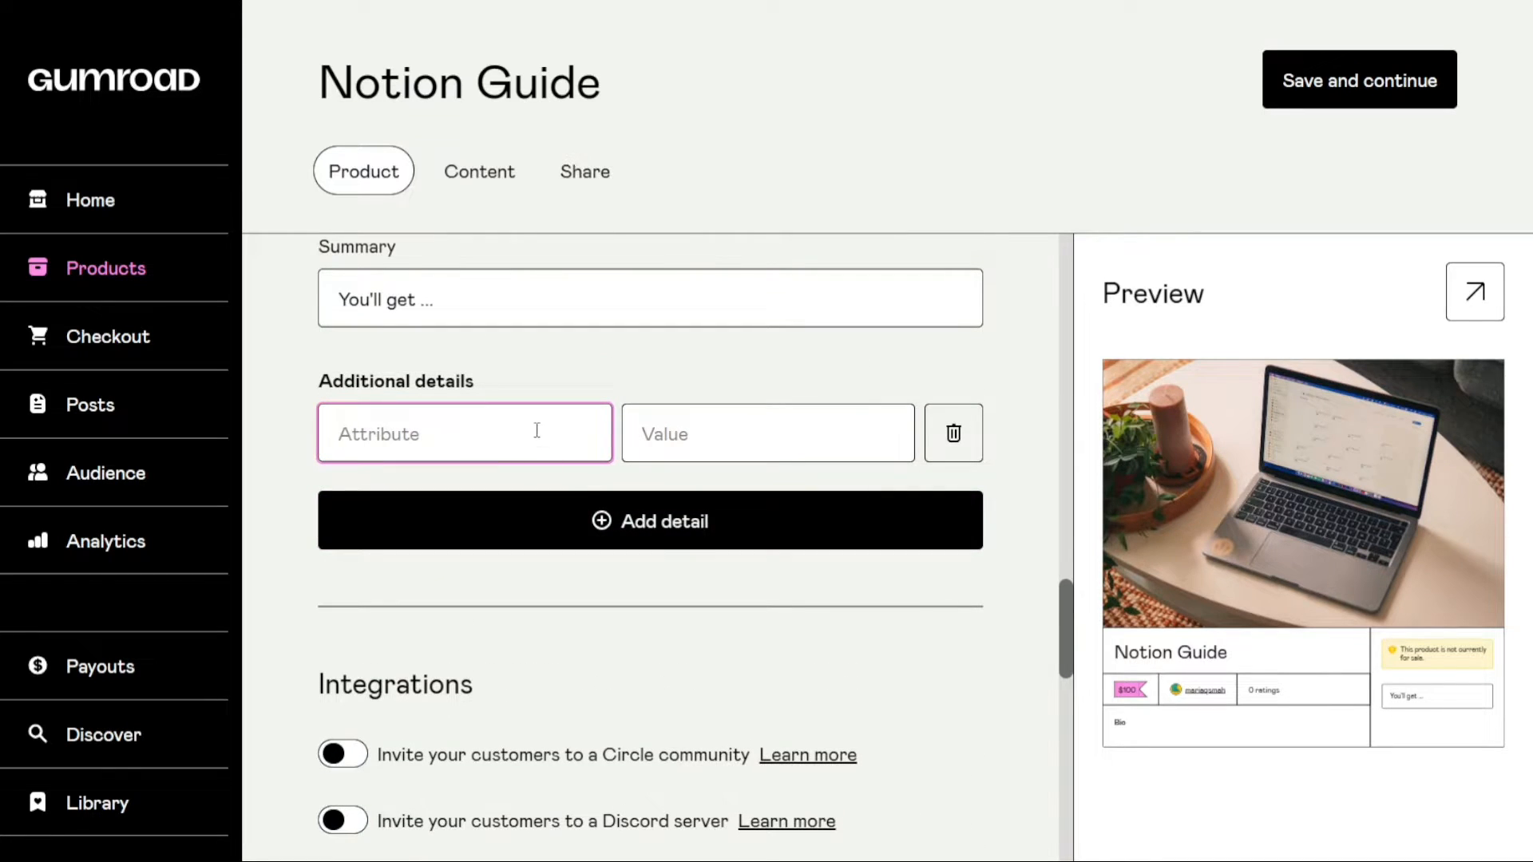
left_click(679, 435)
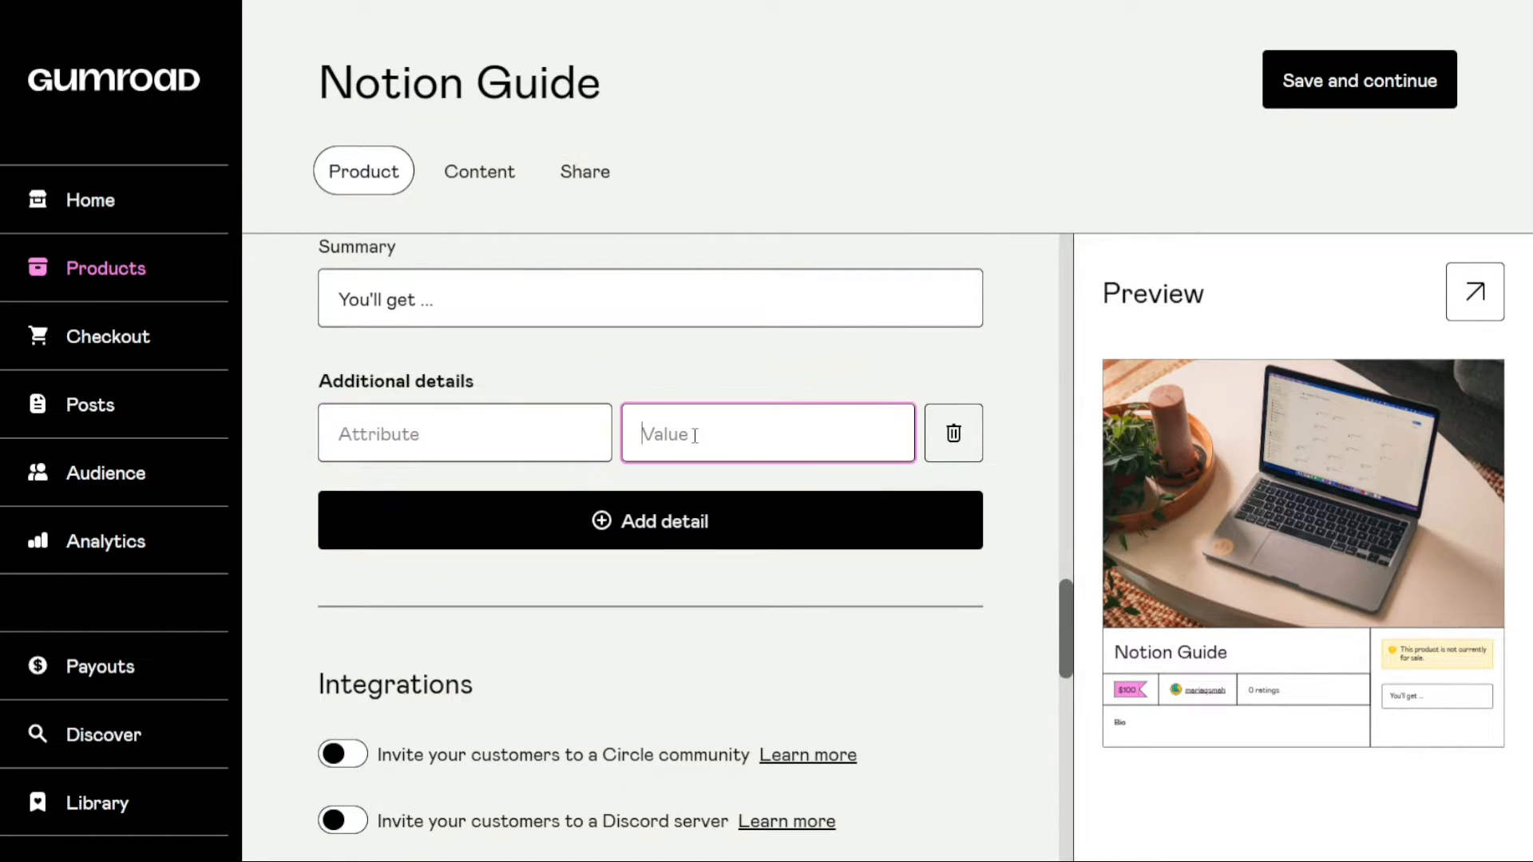
left_click(674, 522)
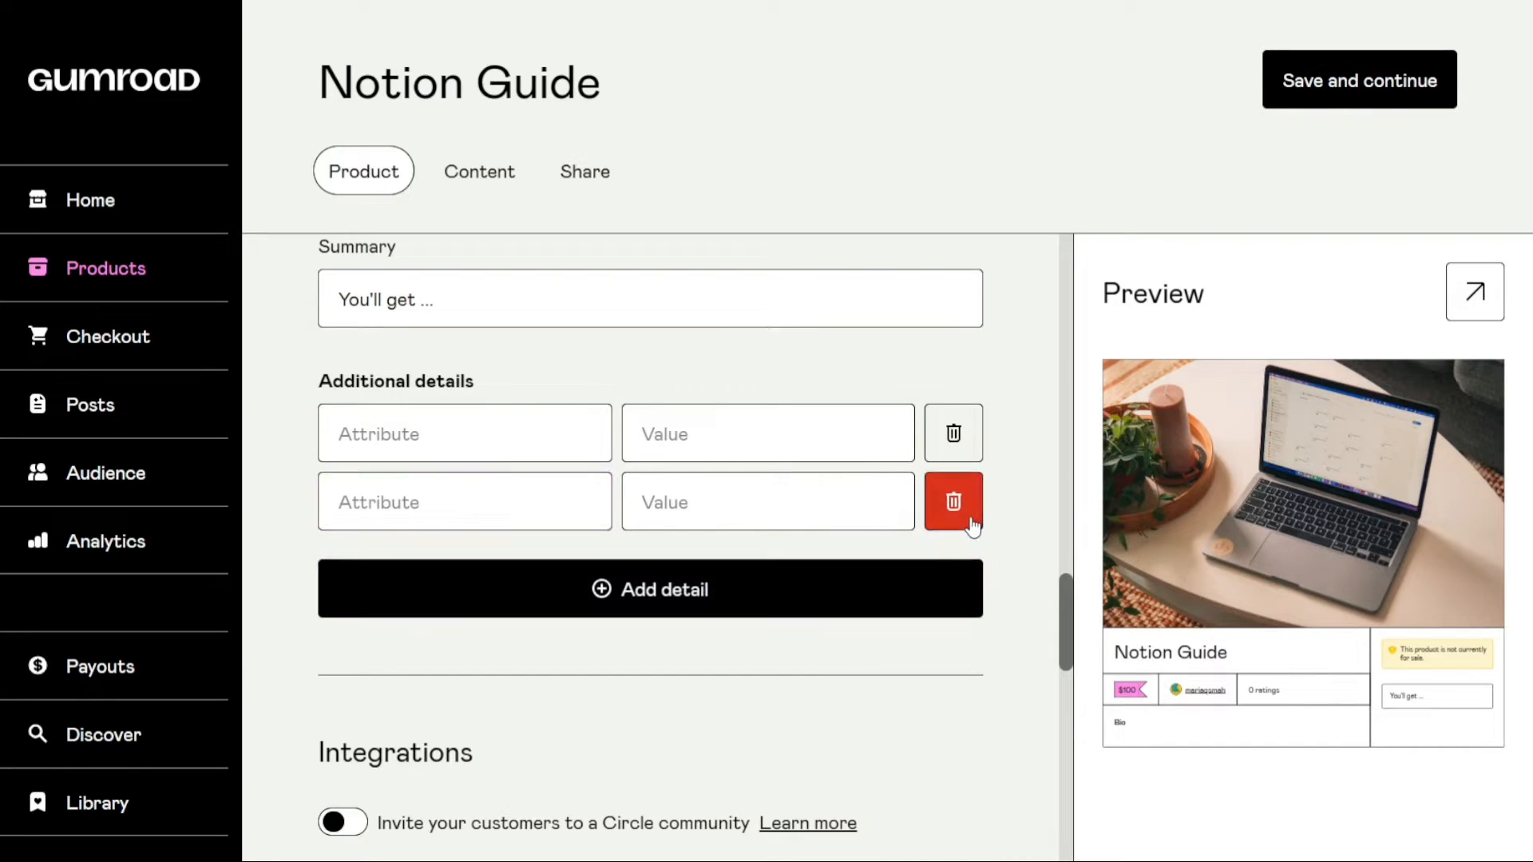
left_click(955, 502)
left_click(953, 434)
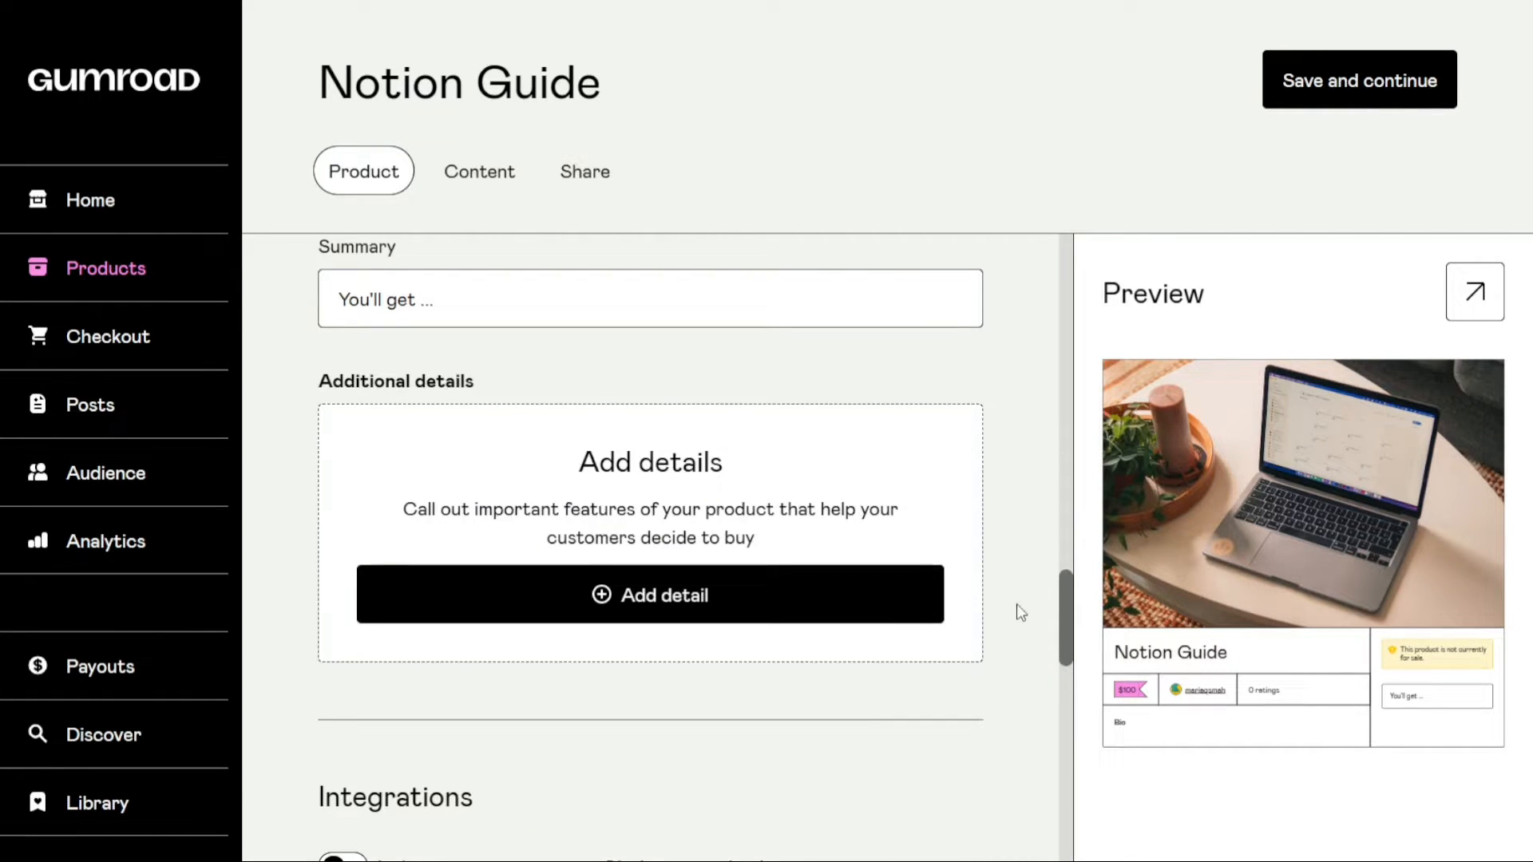
Enable the Circle community and Discord server invitations in turn to see their options, switching each off again
left_click_drag(1065, 614, 1066, 693)
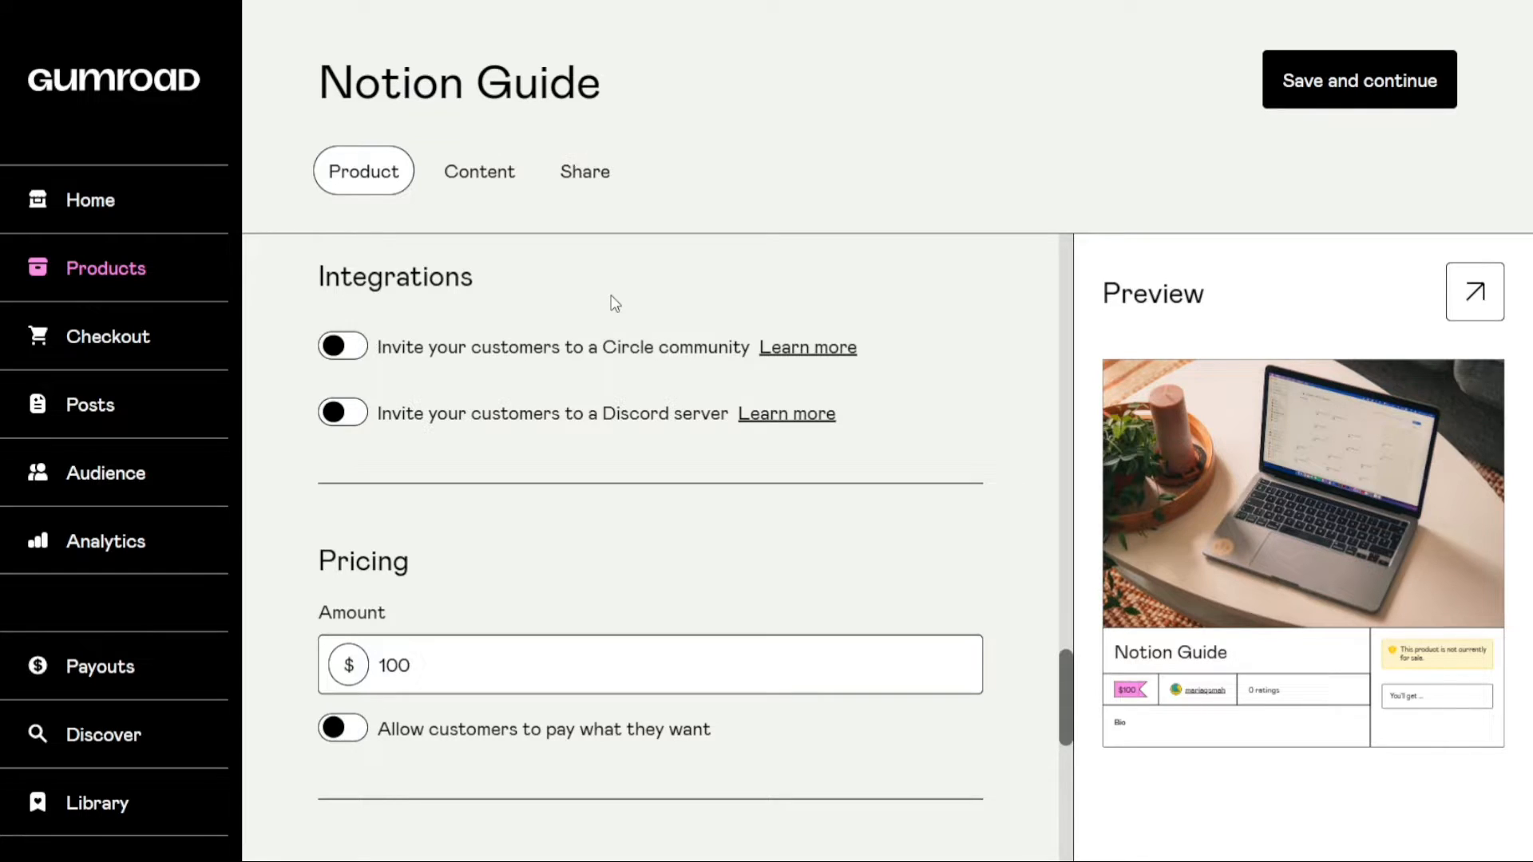
left_click(343, 347)
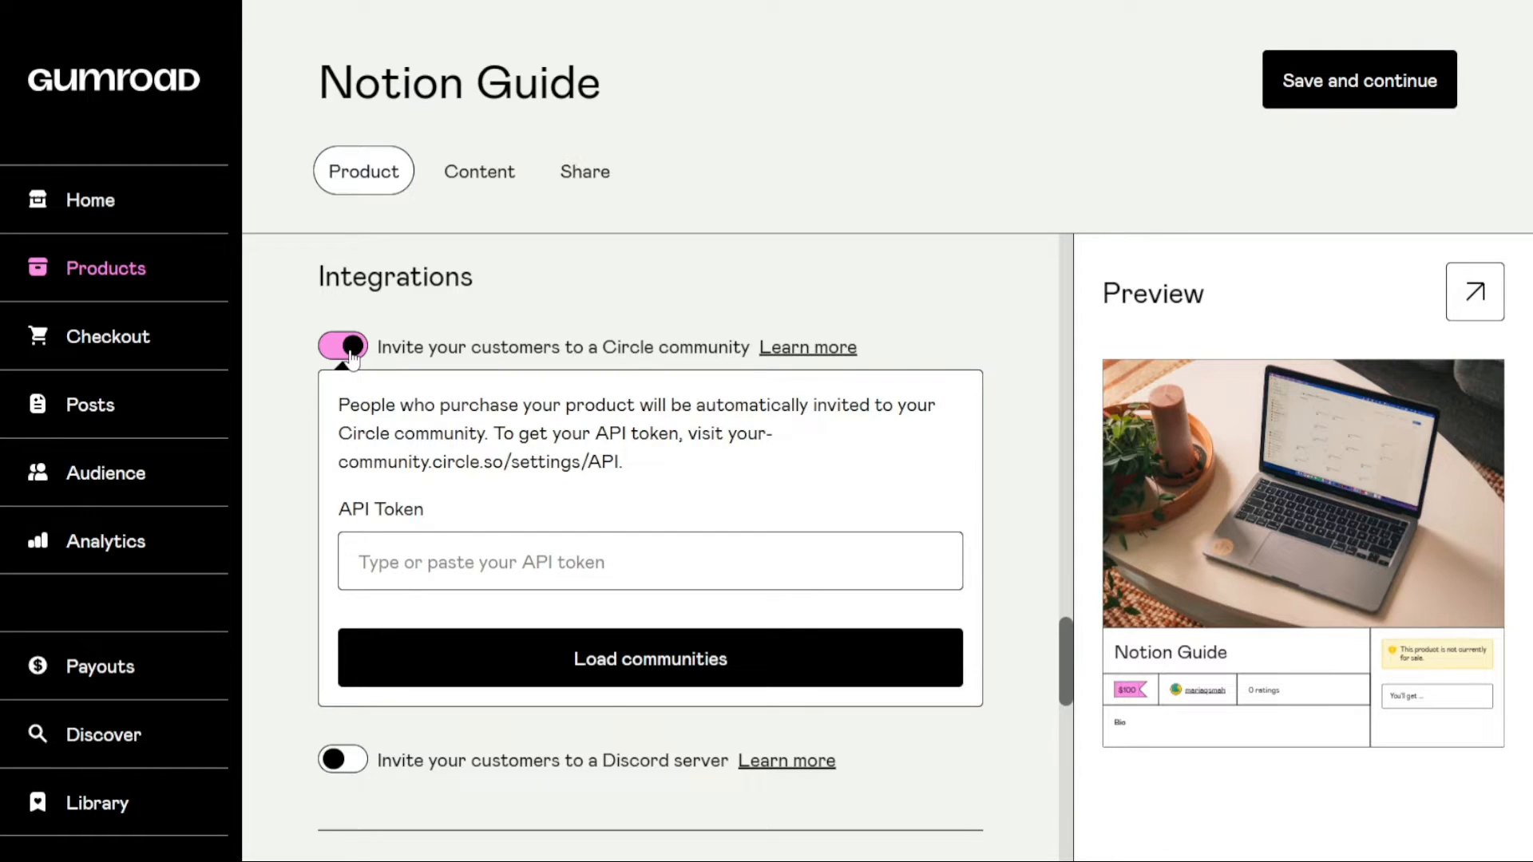
left_click(341, 350)
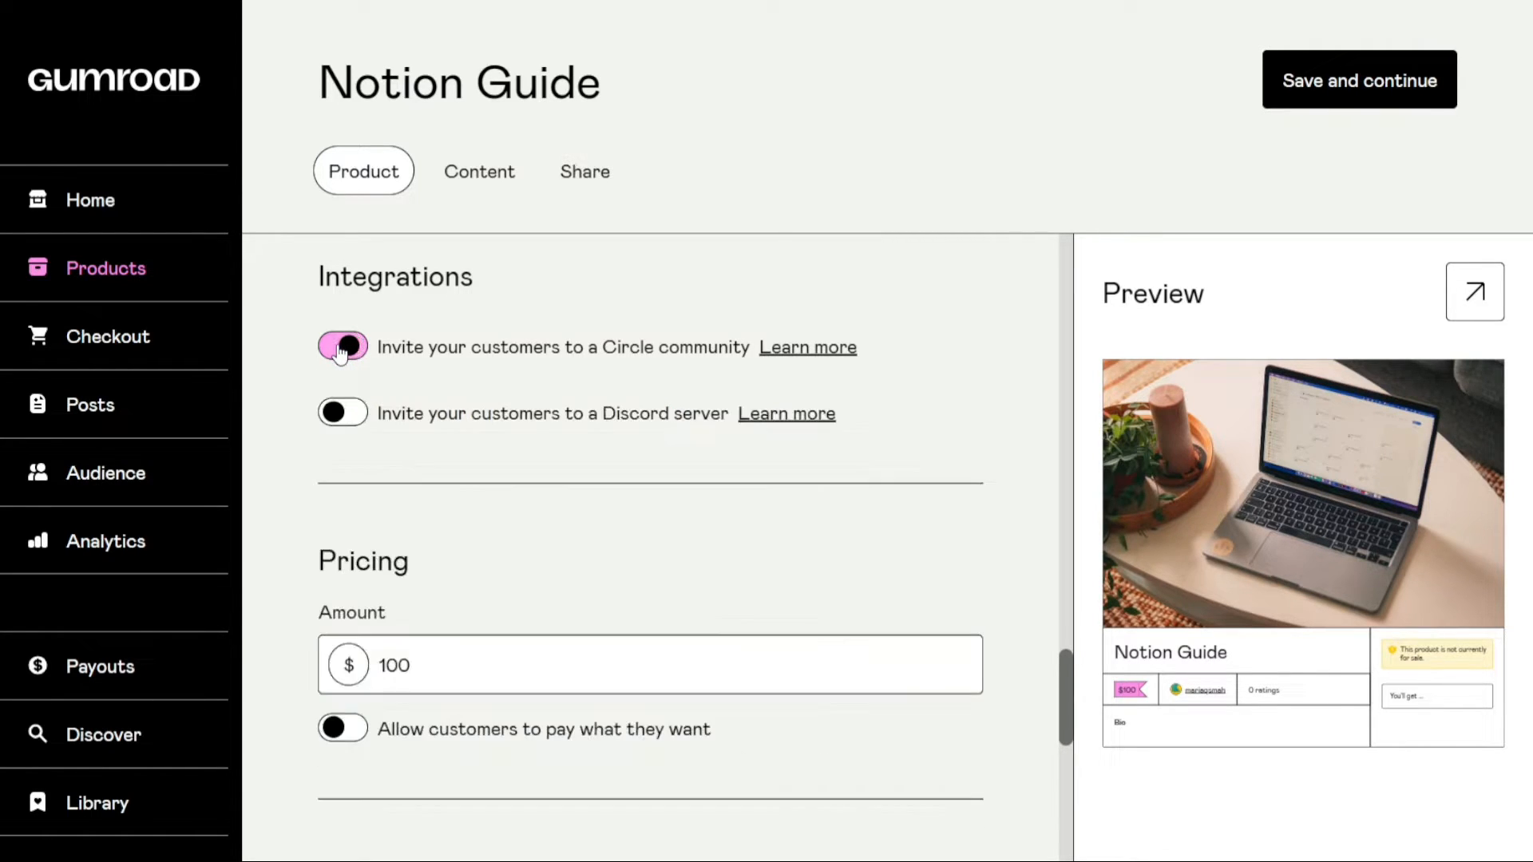
left_click(339, 350)
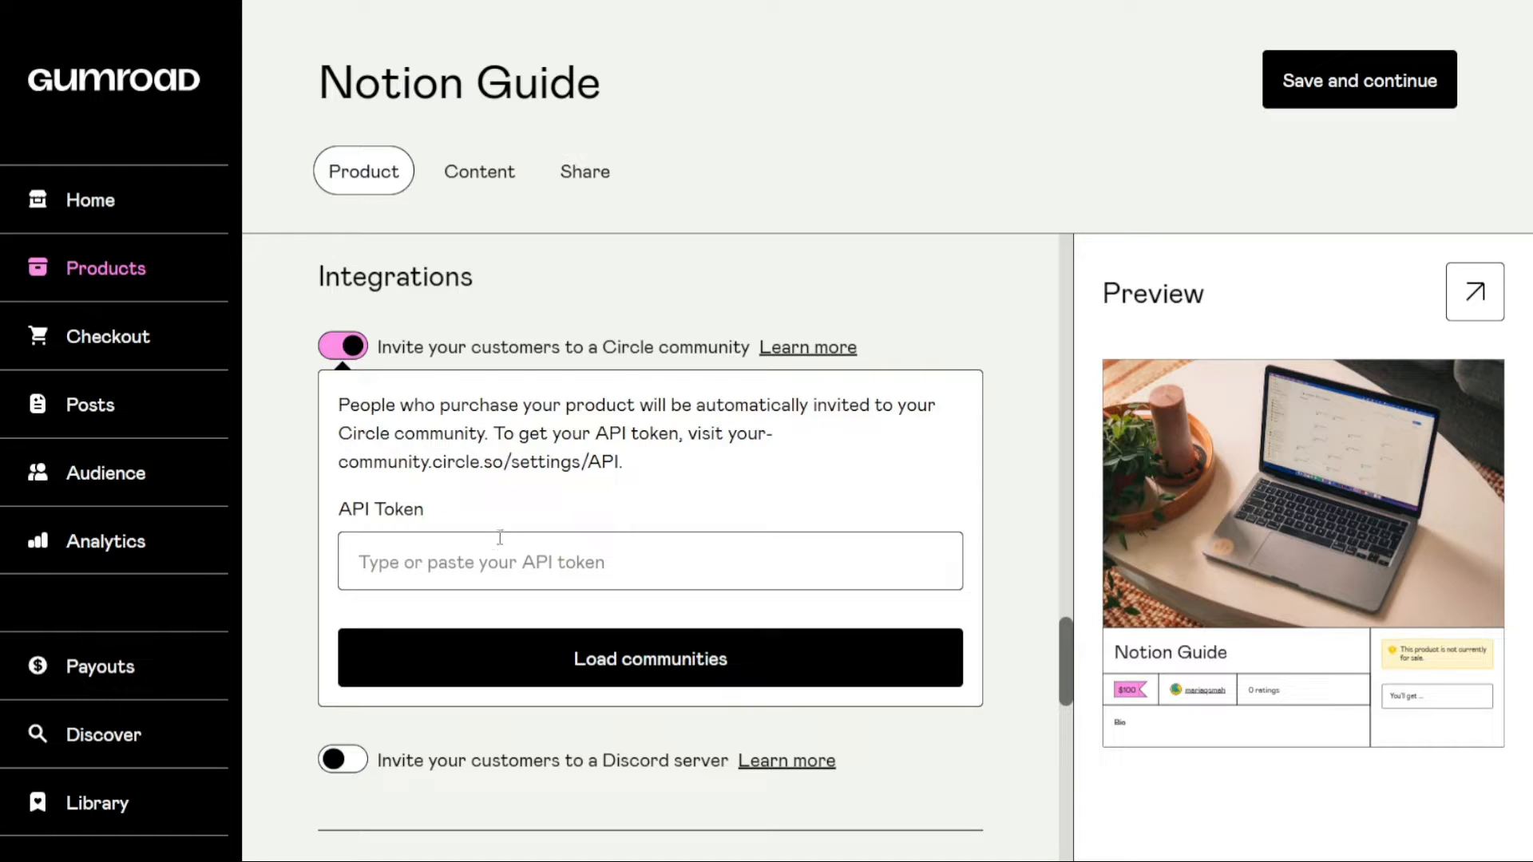
left_click(484, 556)
left_click(519, 511)
left_click(345, 348)
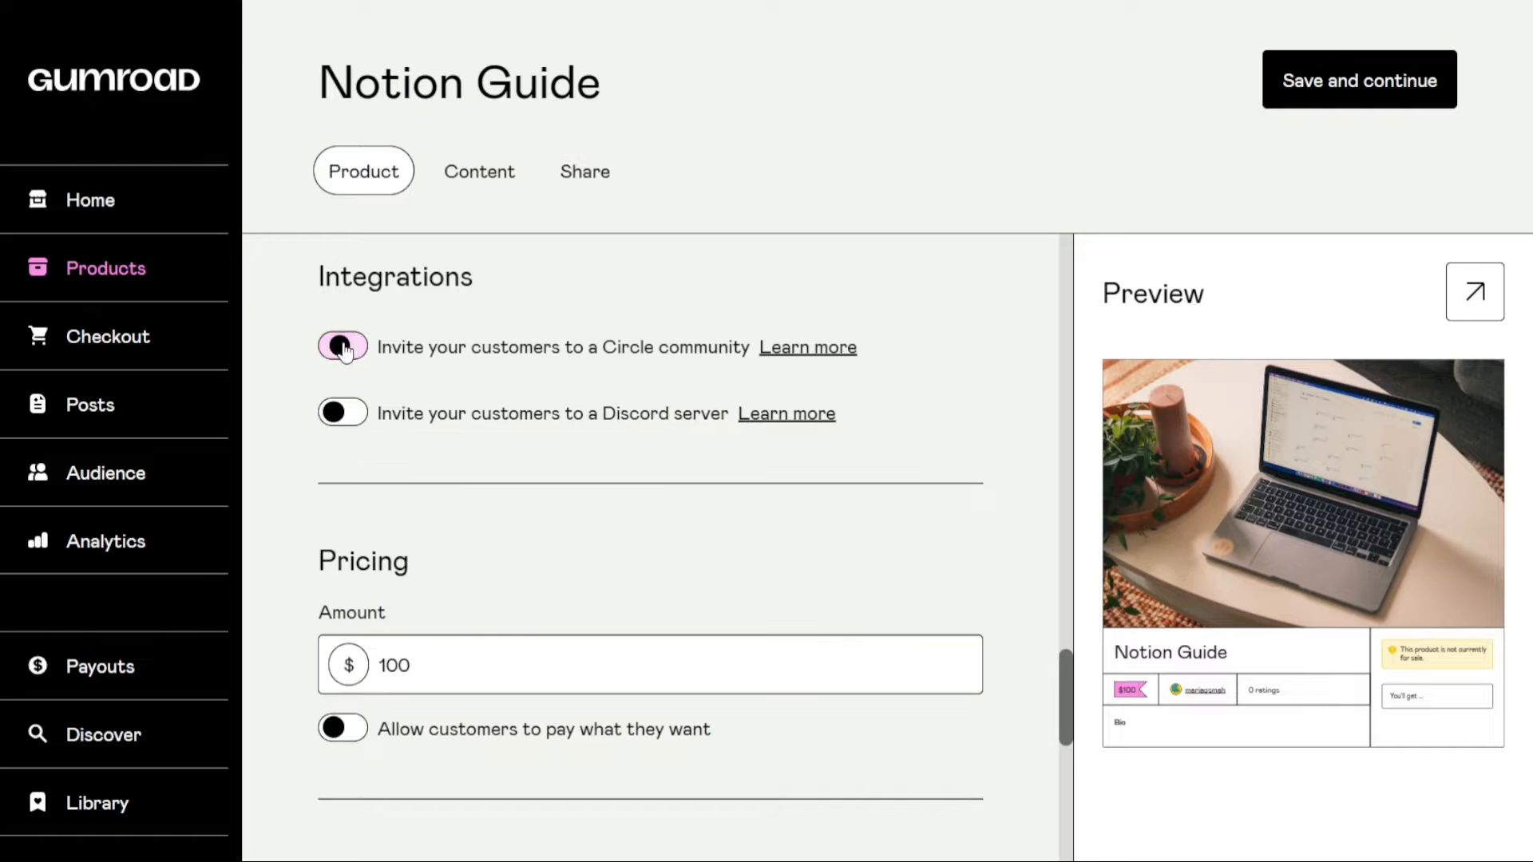
left_click(351, 417)
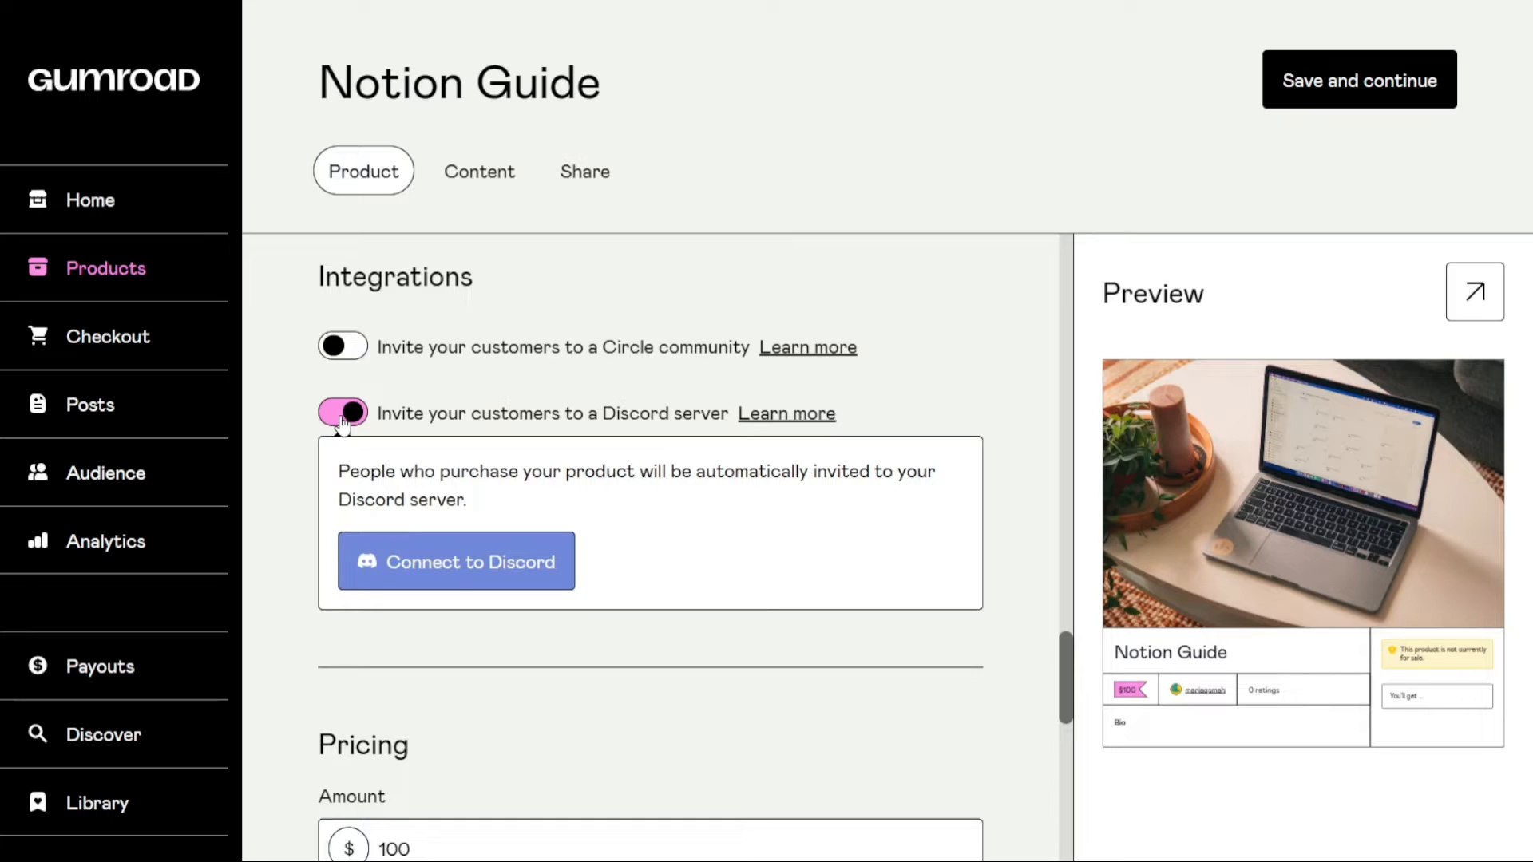
left_click(342, 417)
Allow customers to pay what they want and set the suggested amount to $100
scroll(1061, 674, "down", 3)
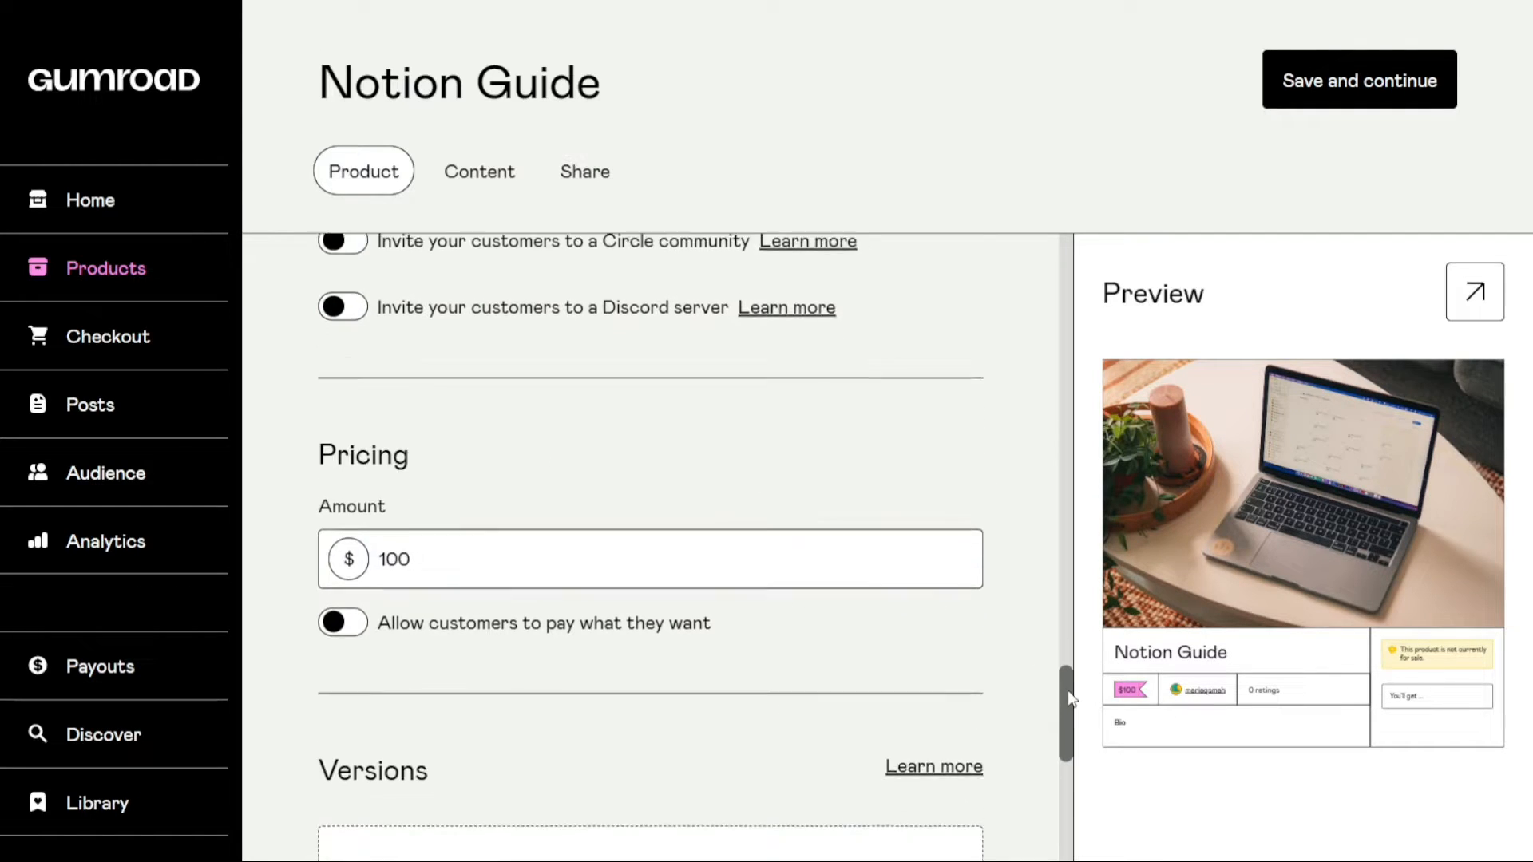
double_click(445, 422)
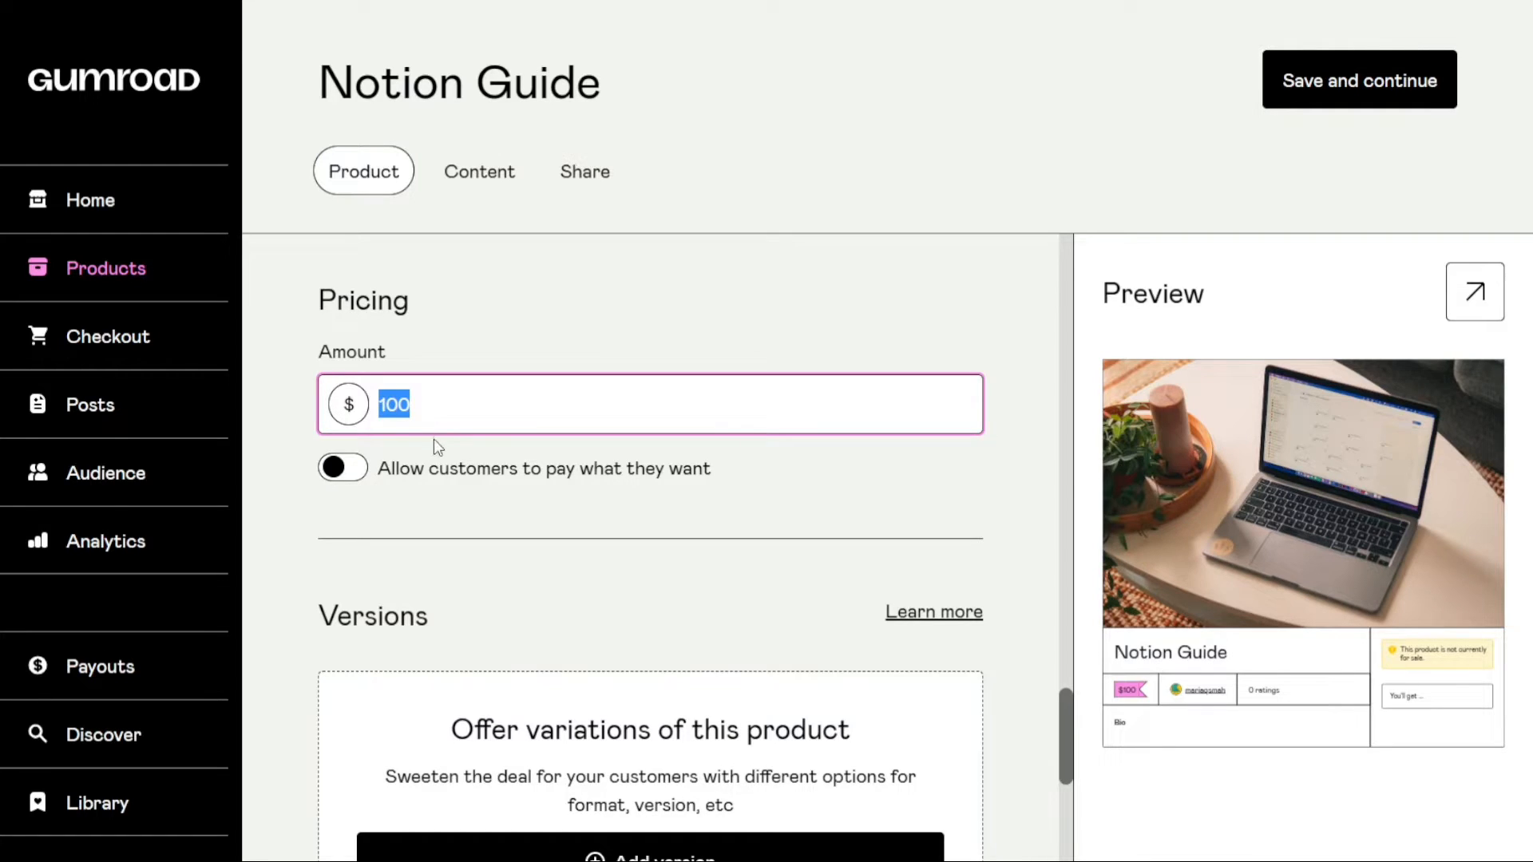
left_click(437, 467)
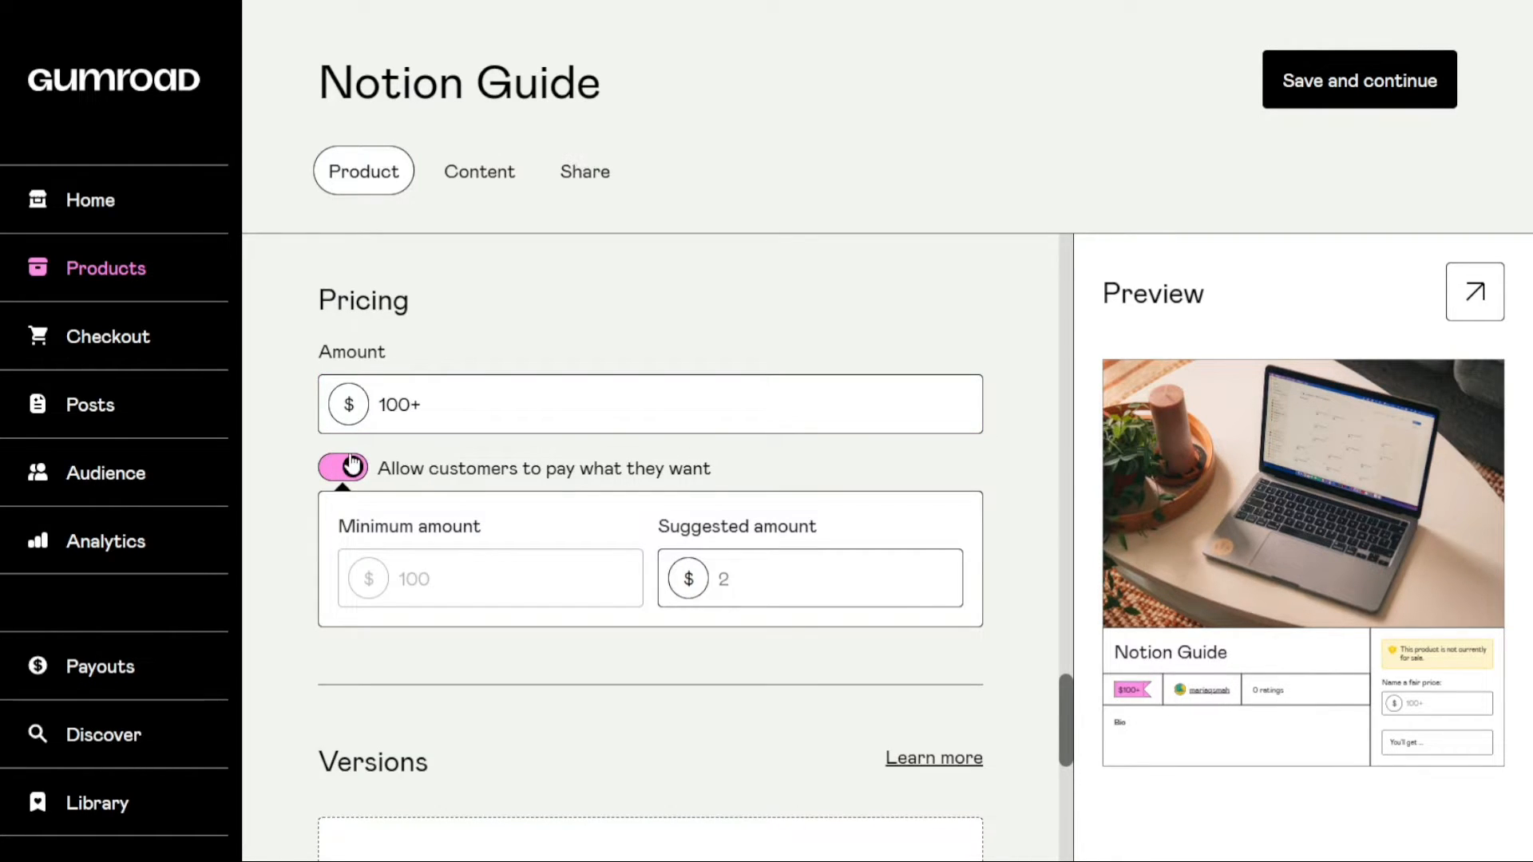
left_click(332, 469)
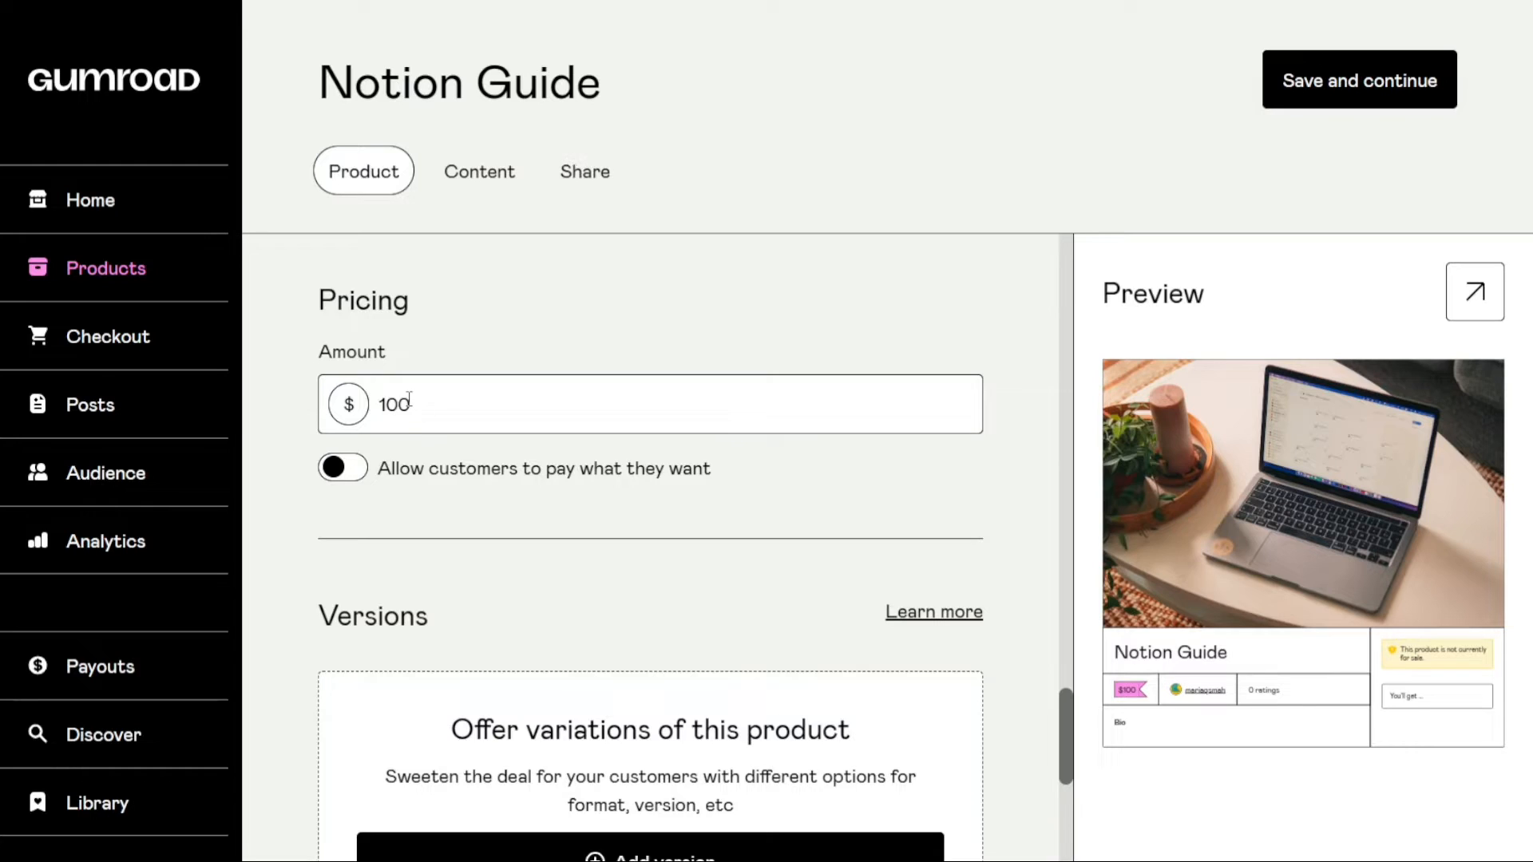
left_click(354, 471)
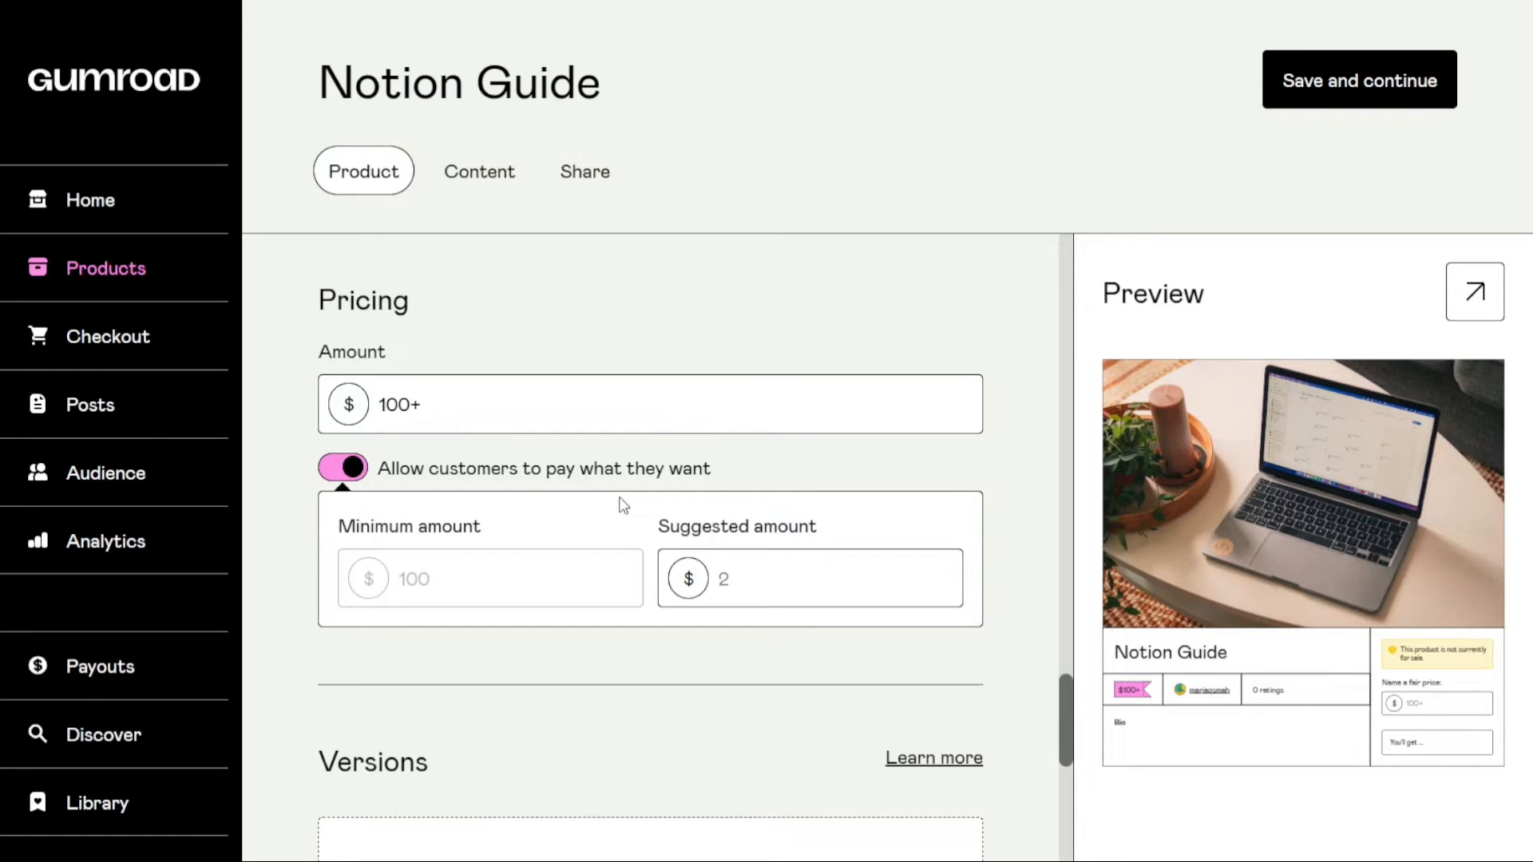
left_click(336, 471)
left_click(339, 470)
left_click(755, 587)
type("100")
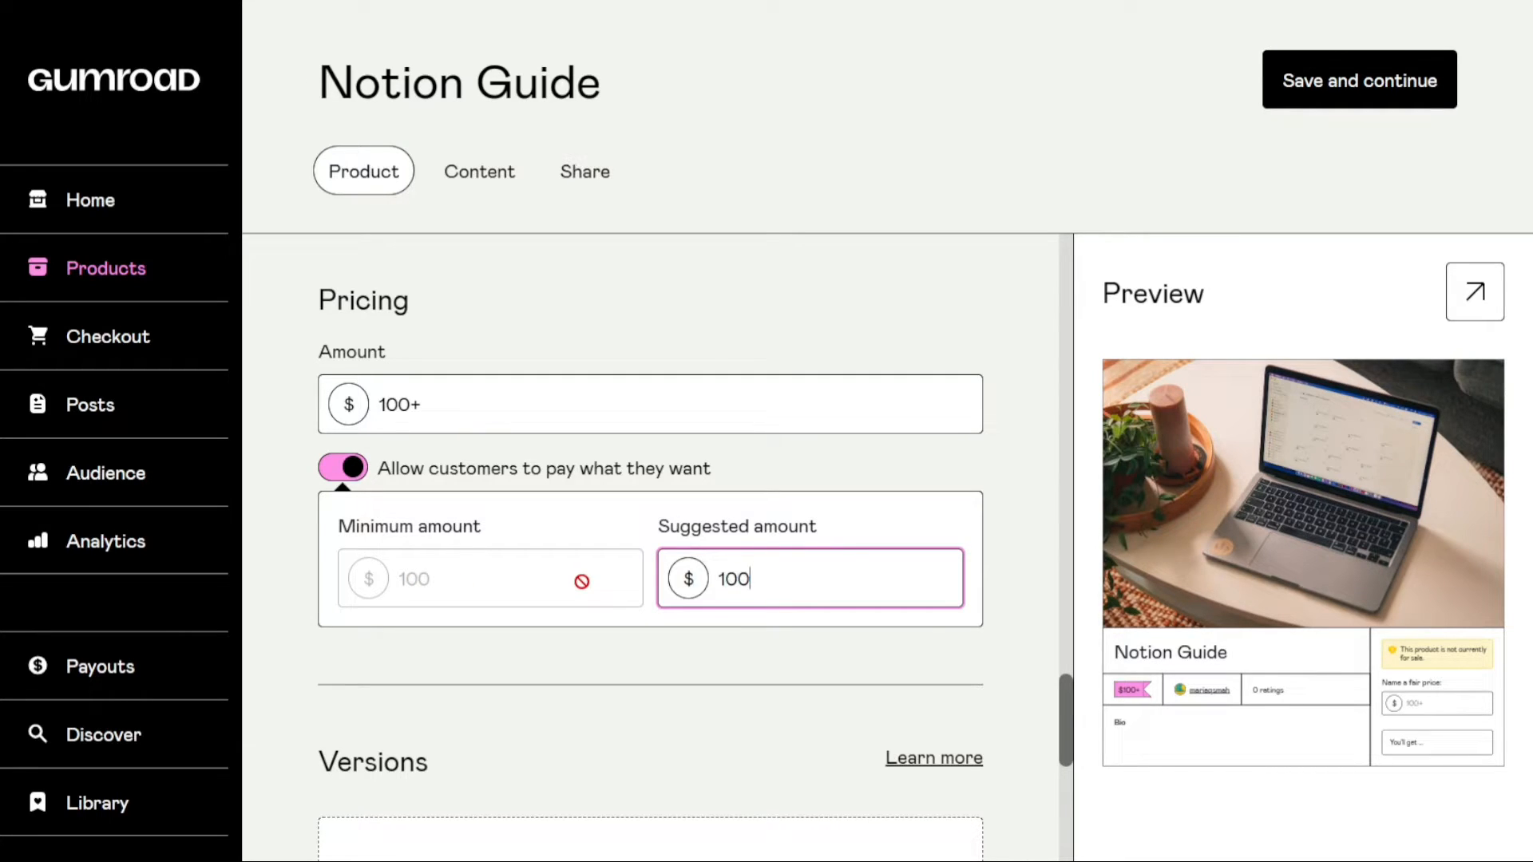
left_click(802, 660)
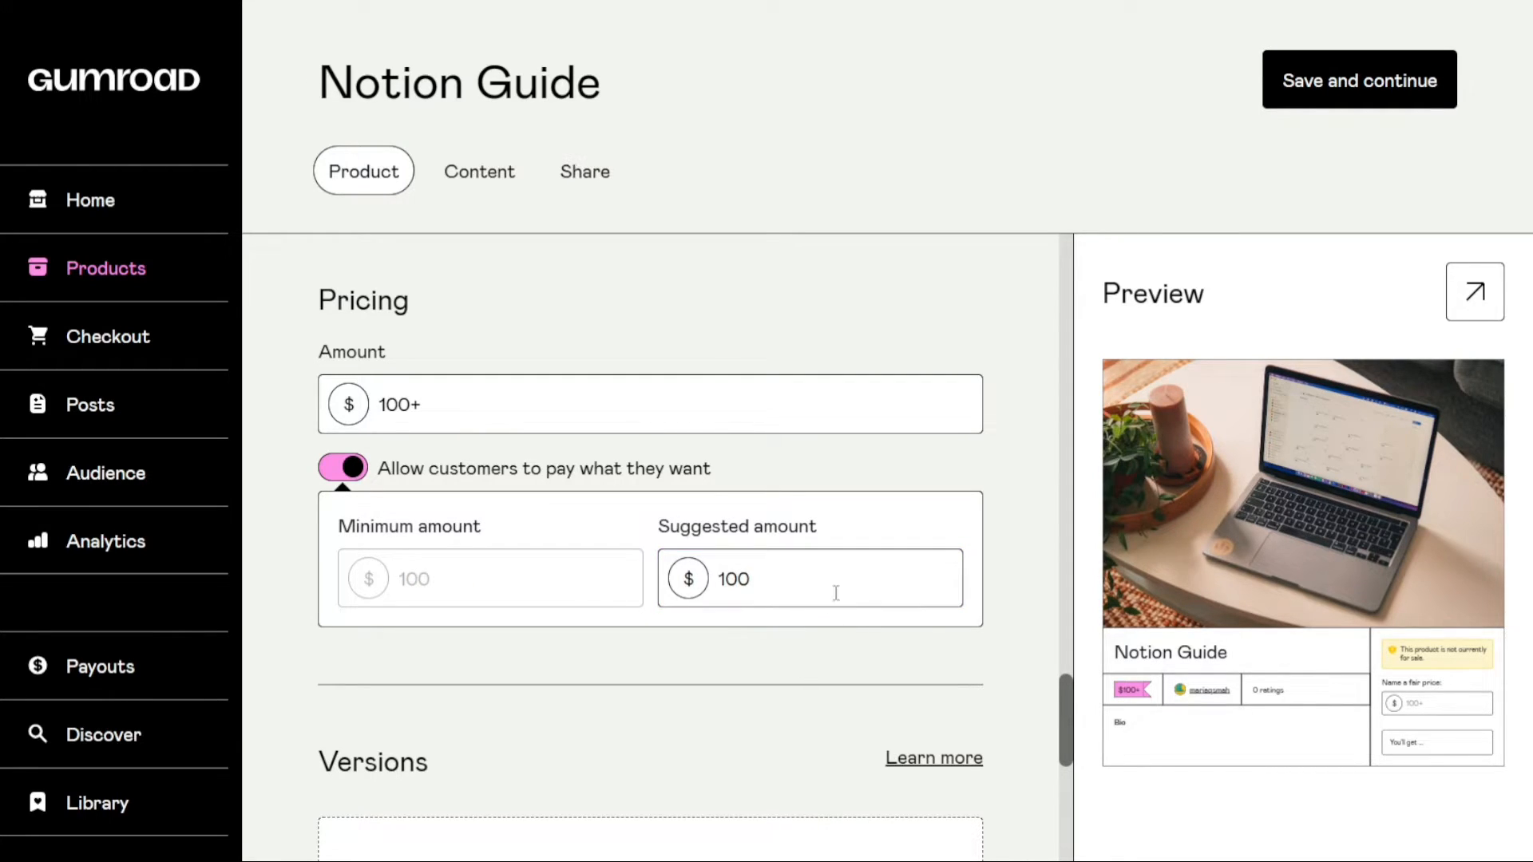
Add a blank product version to view its fields and remove it, doing this twice
left_click_drag(1064, 707, 1078, 773)
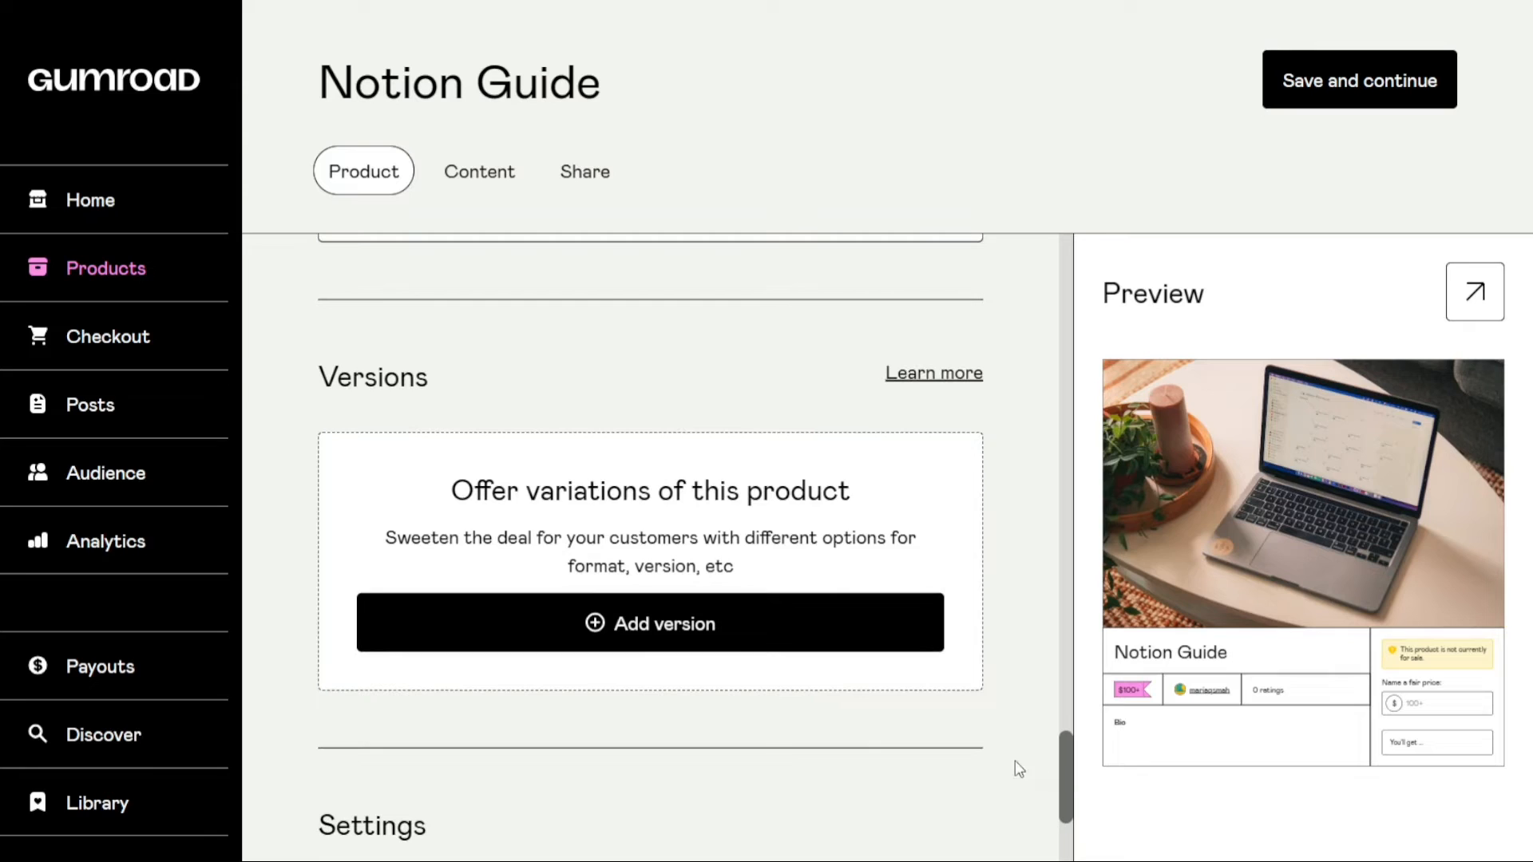
left_click(683, 643)
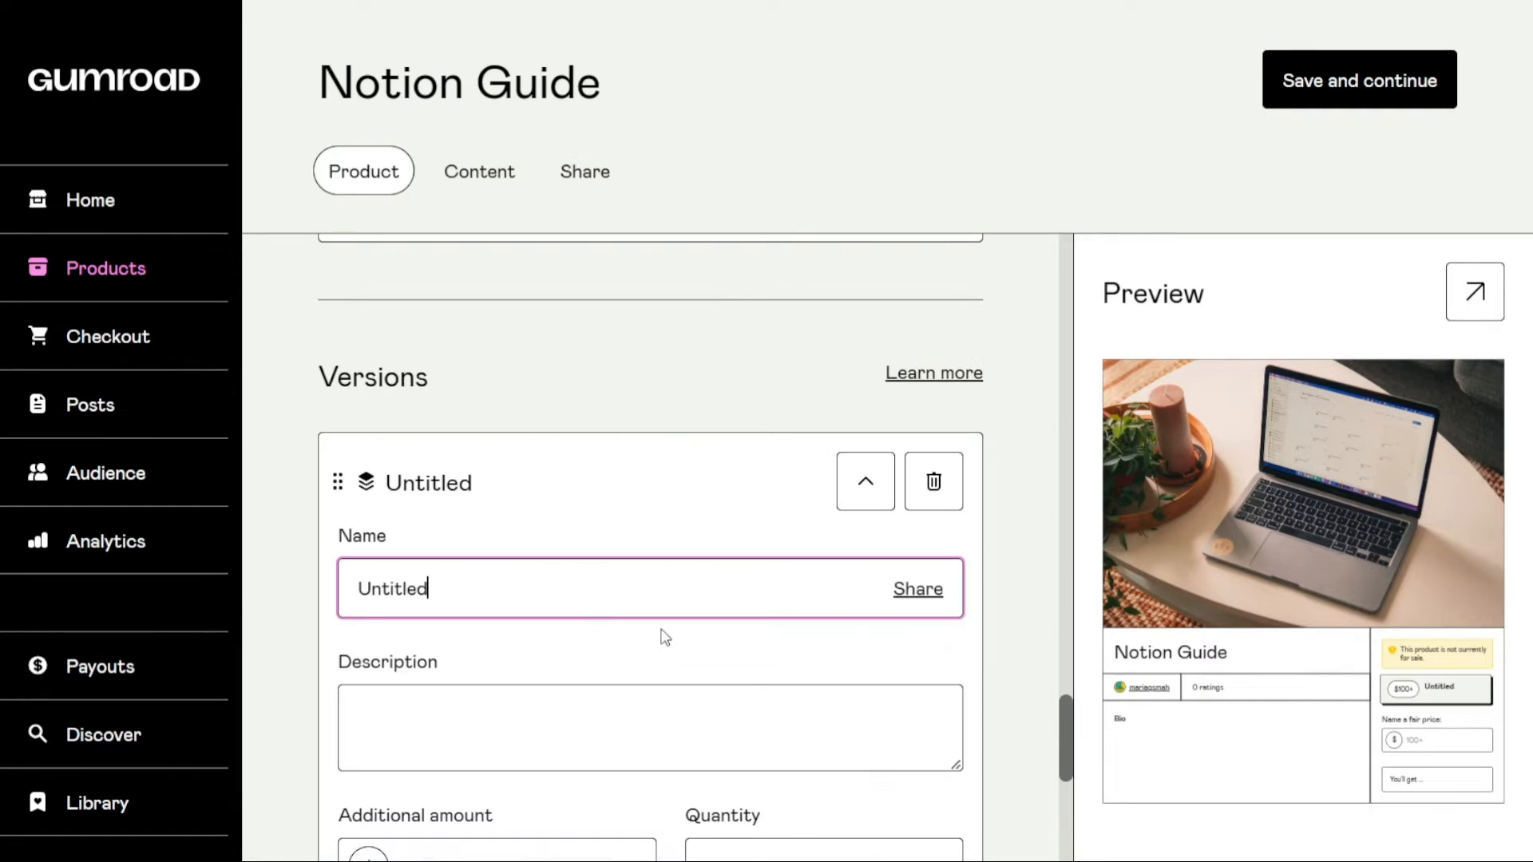
mouse_move(1069, 754)
left_mouse_down()
mouse_move(1065, 787)
mouse_move(1060, 755)
left_mouse_up()
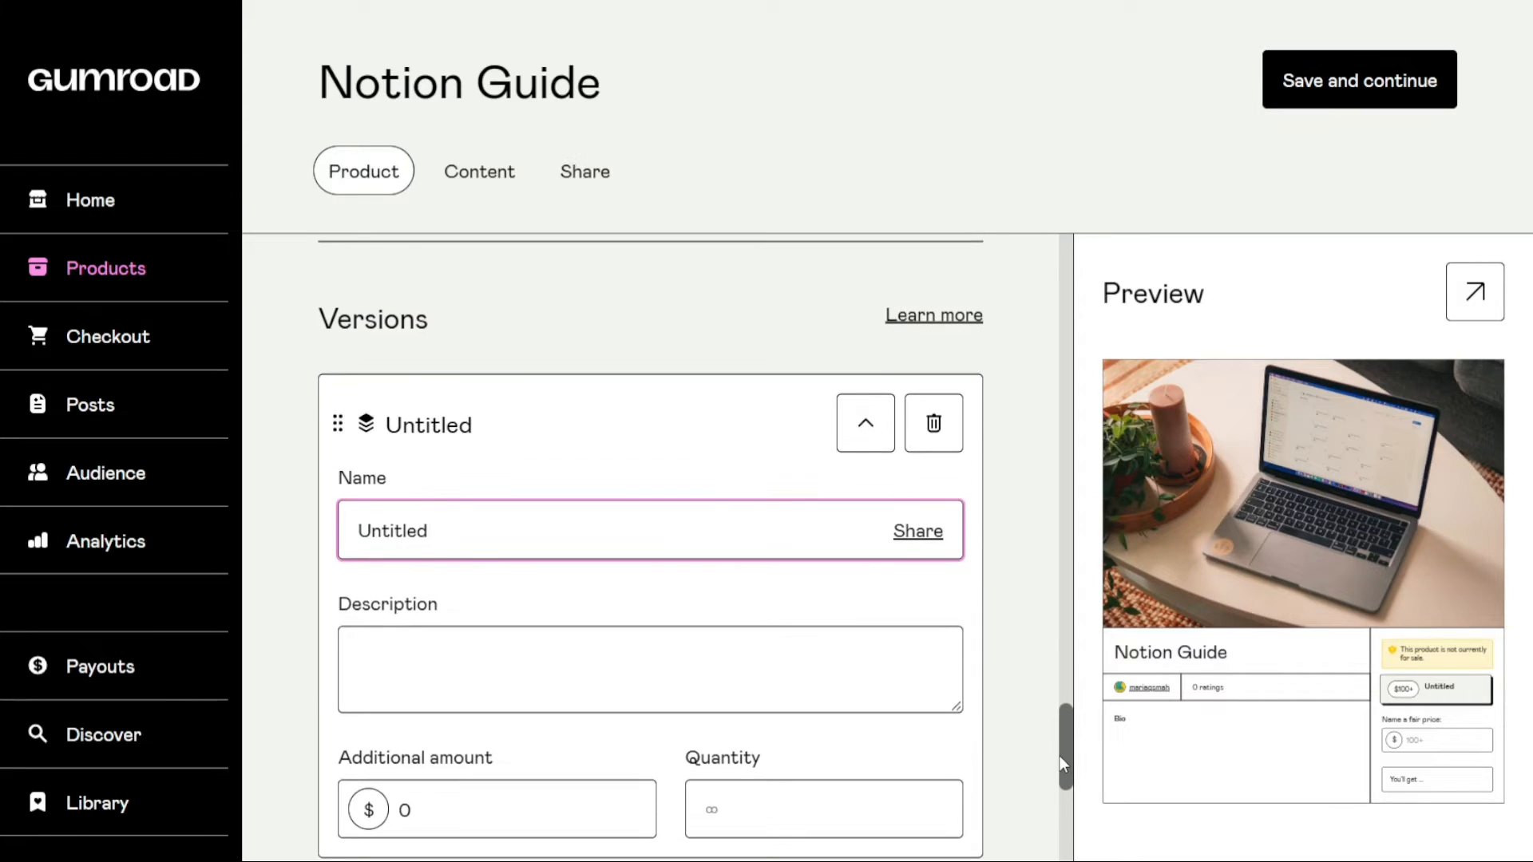
left_click(933, 423)
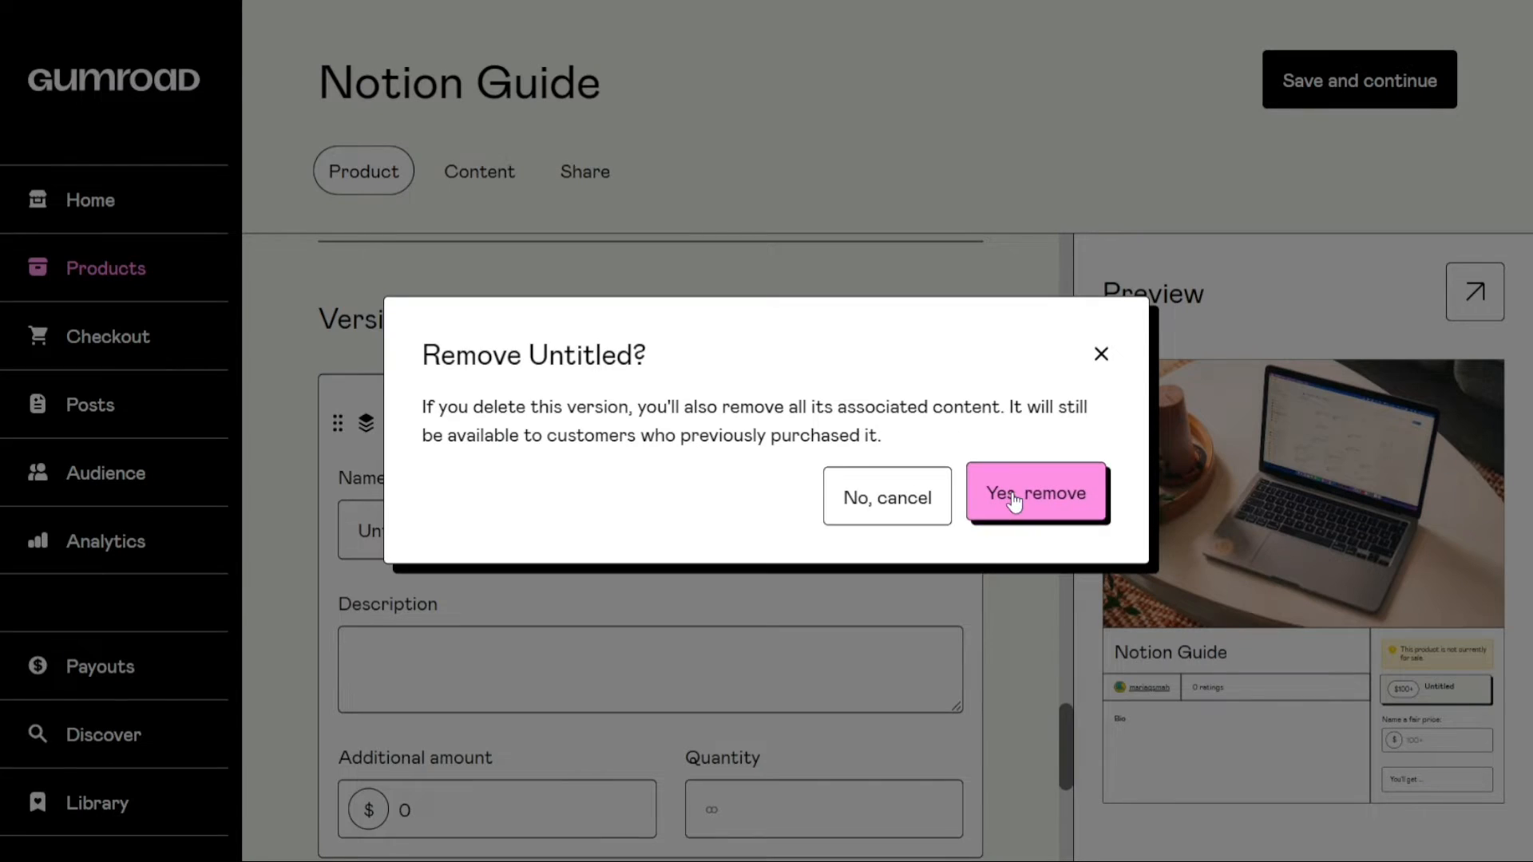
left_click(1014, 499)
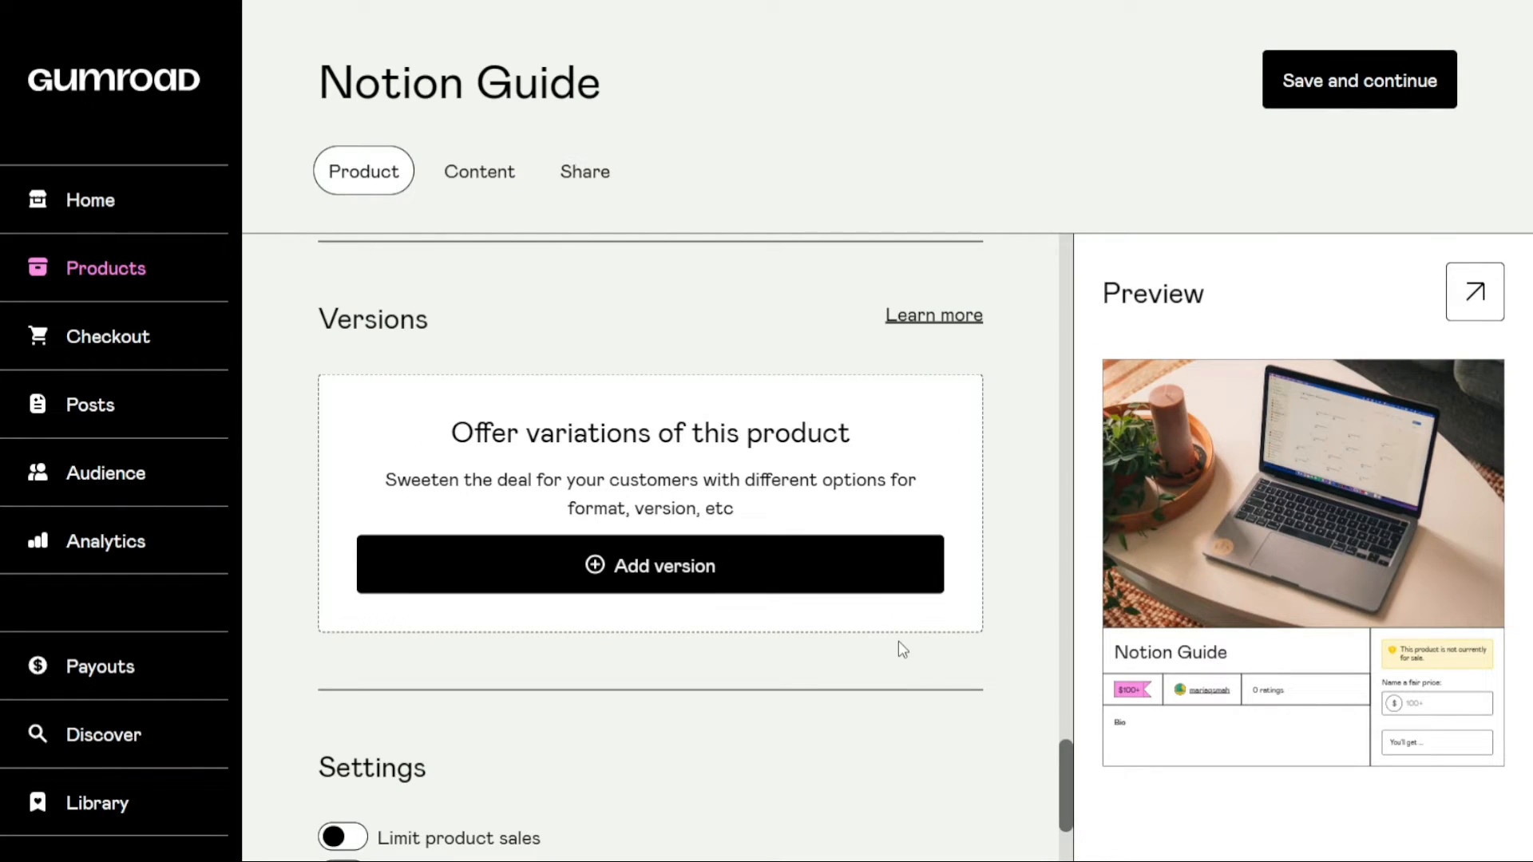
left_click(739, 593)
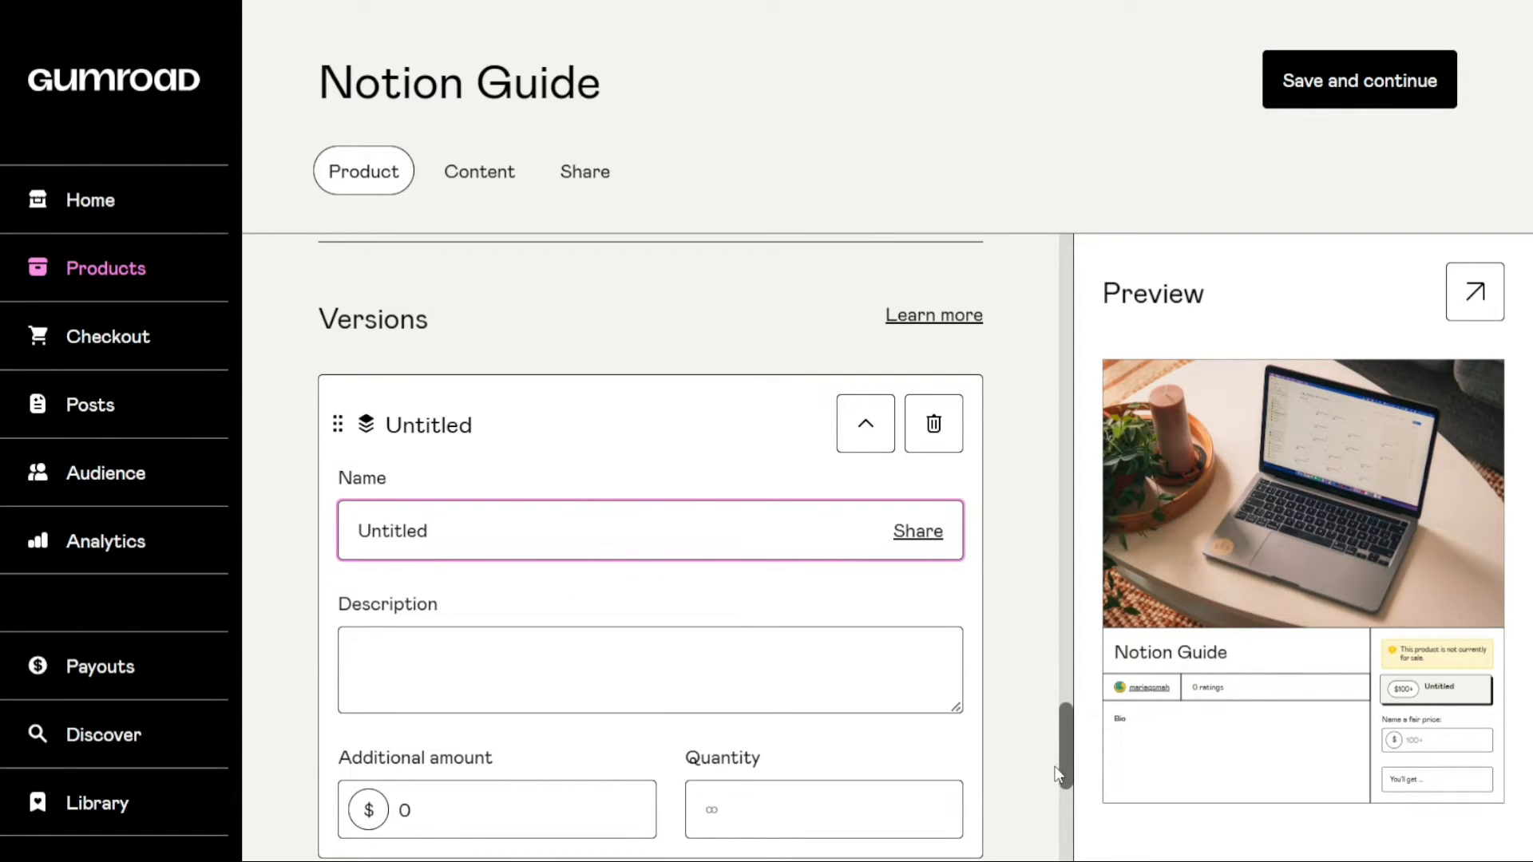
mouse_move(1060, 759)
left_mouse_down()
mouse_move(1062, 773)
mouse_move(1062, 754)
left_mouse_up()
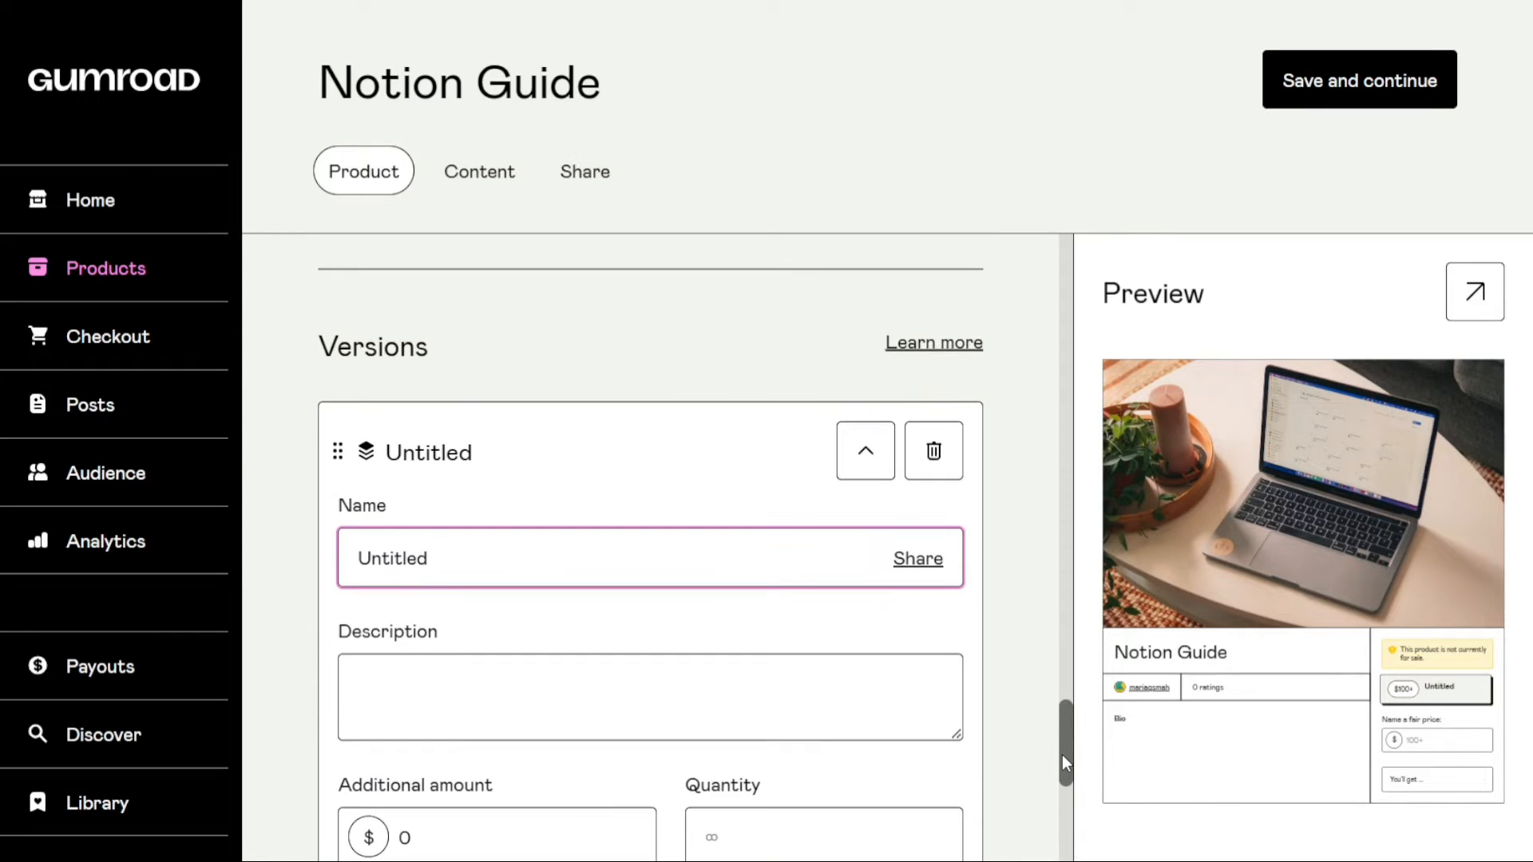
left_click(931, 451)
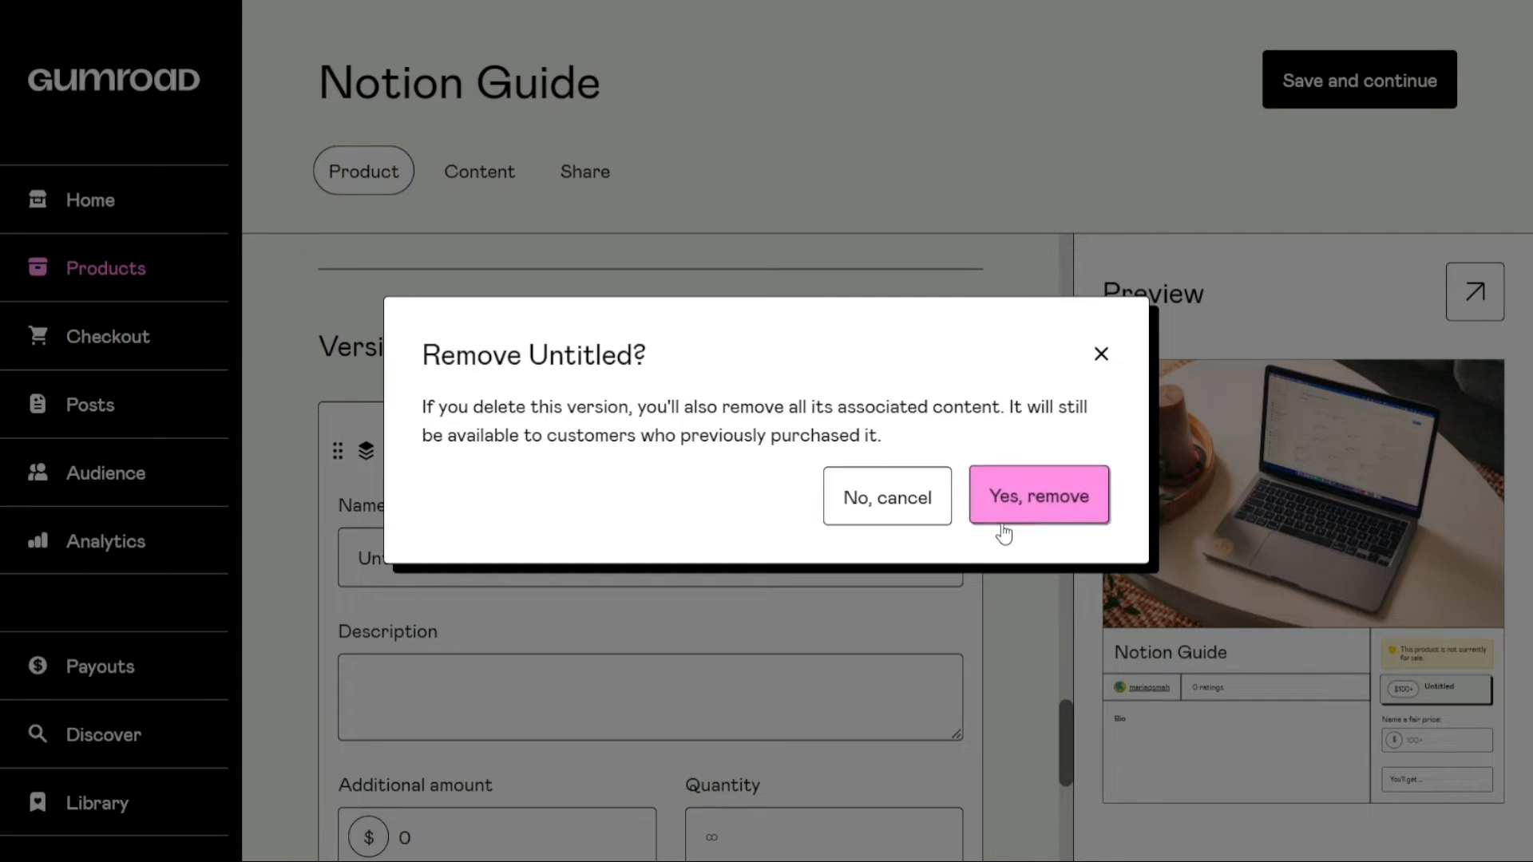
left_click(1013, 518)
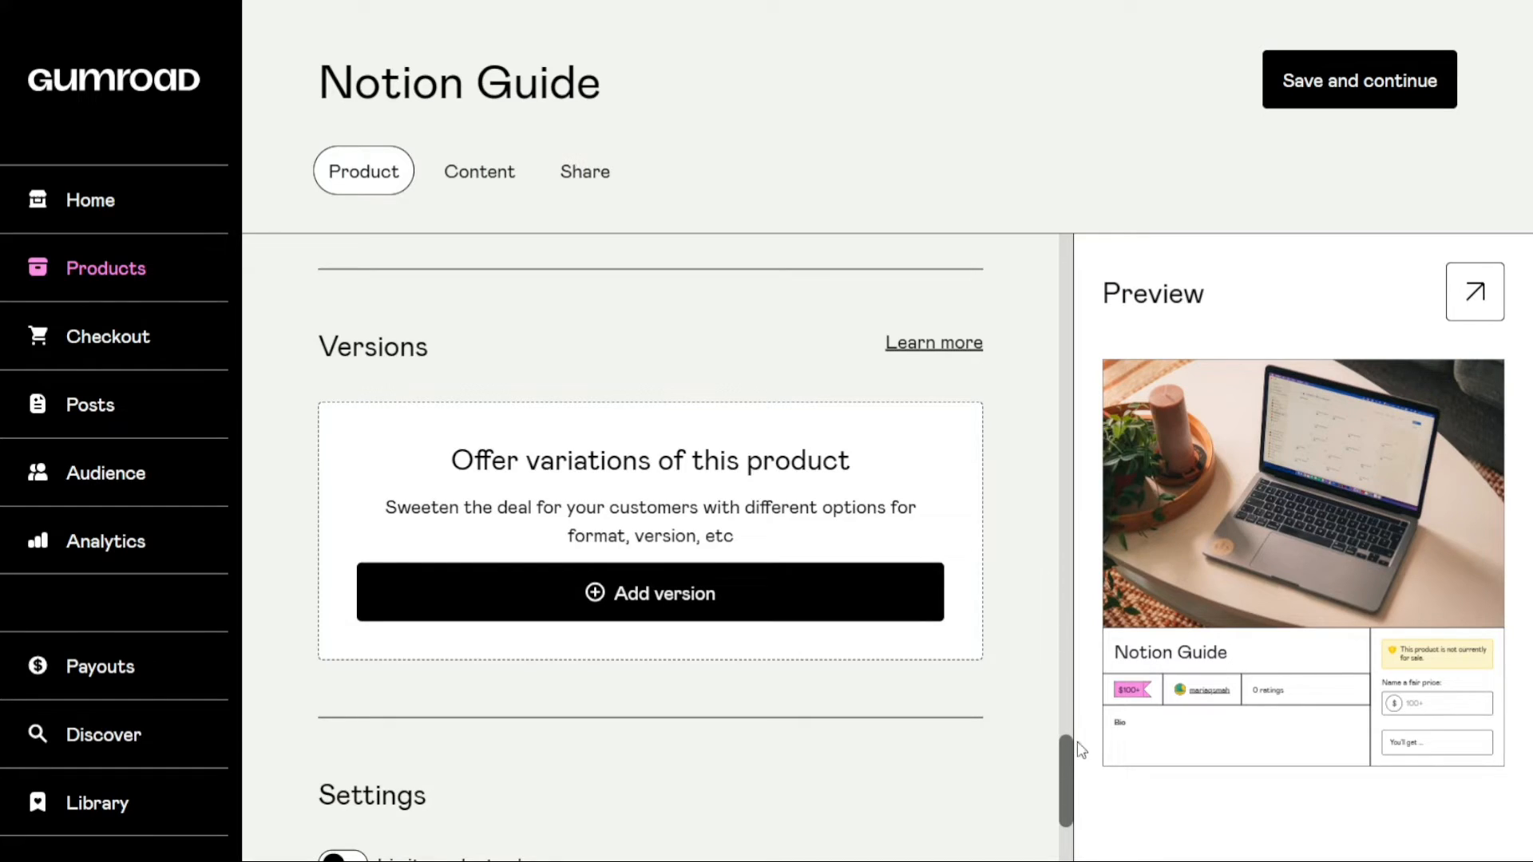
Limit product sales to a maximum of 500 purchases
left_click_drag(1071, 778, 1071, 855)
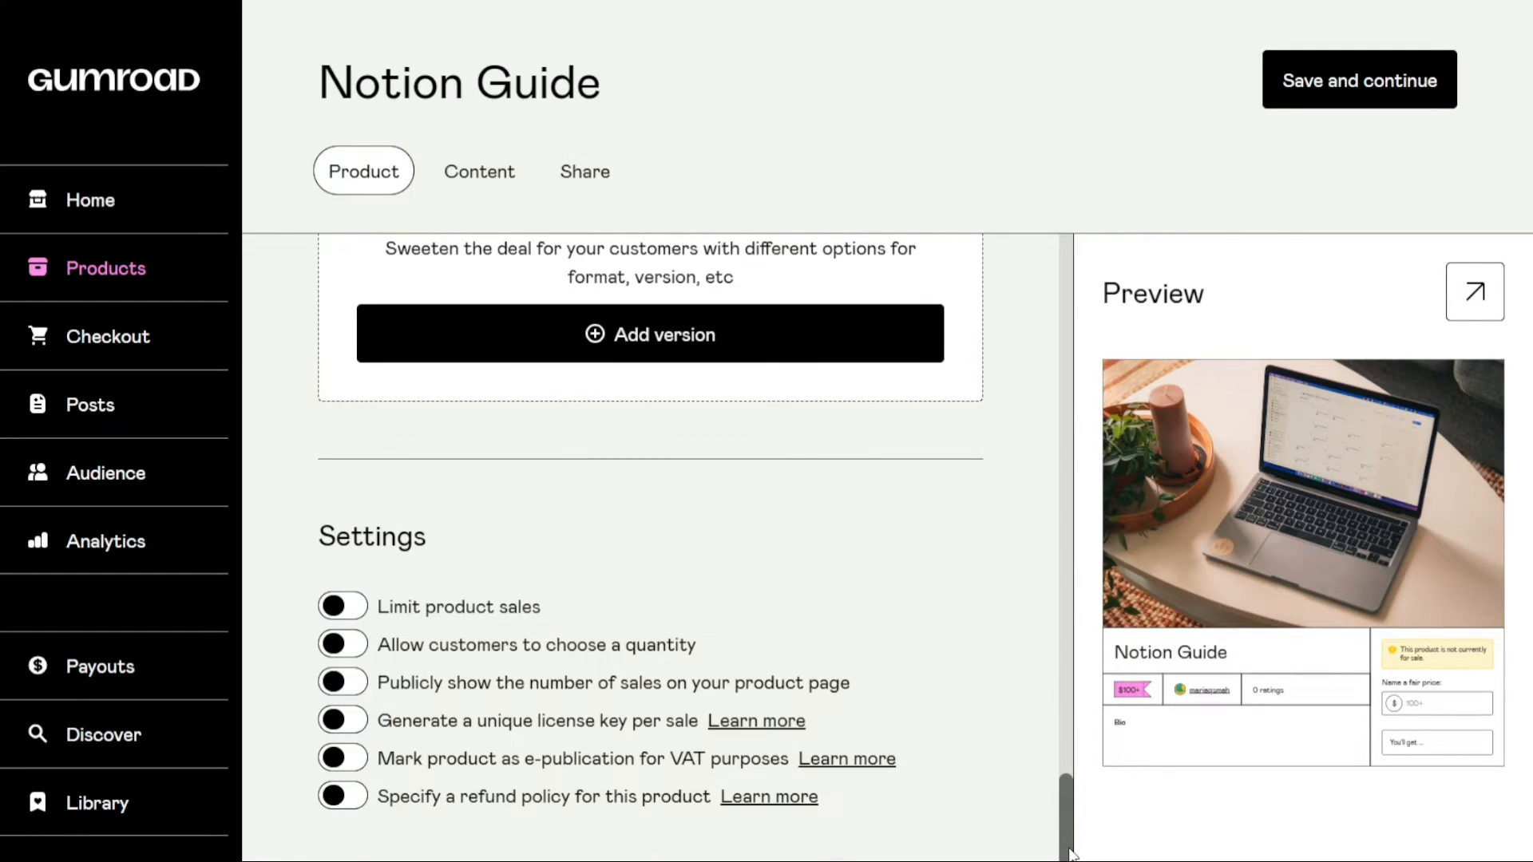
left_click(352, 613)
left_click(426, 721)
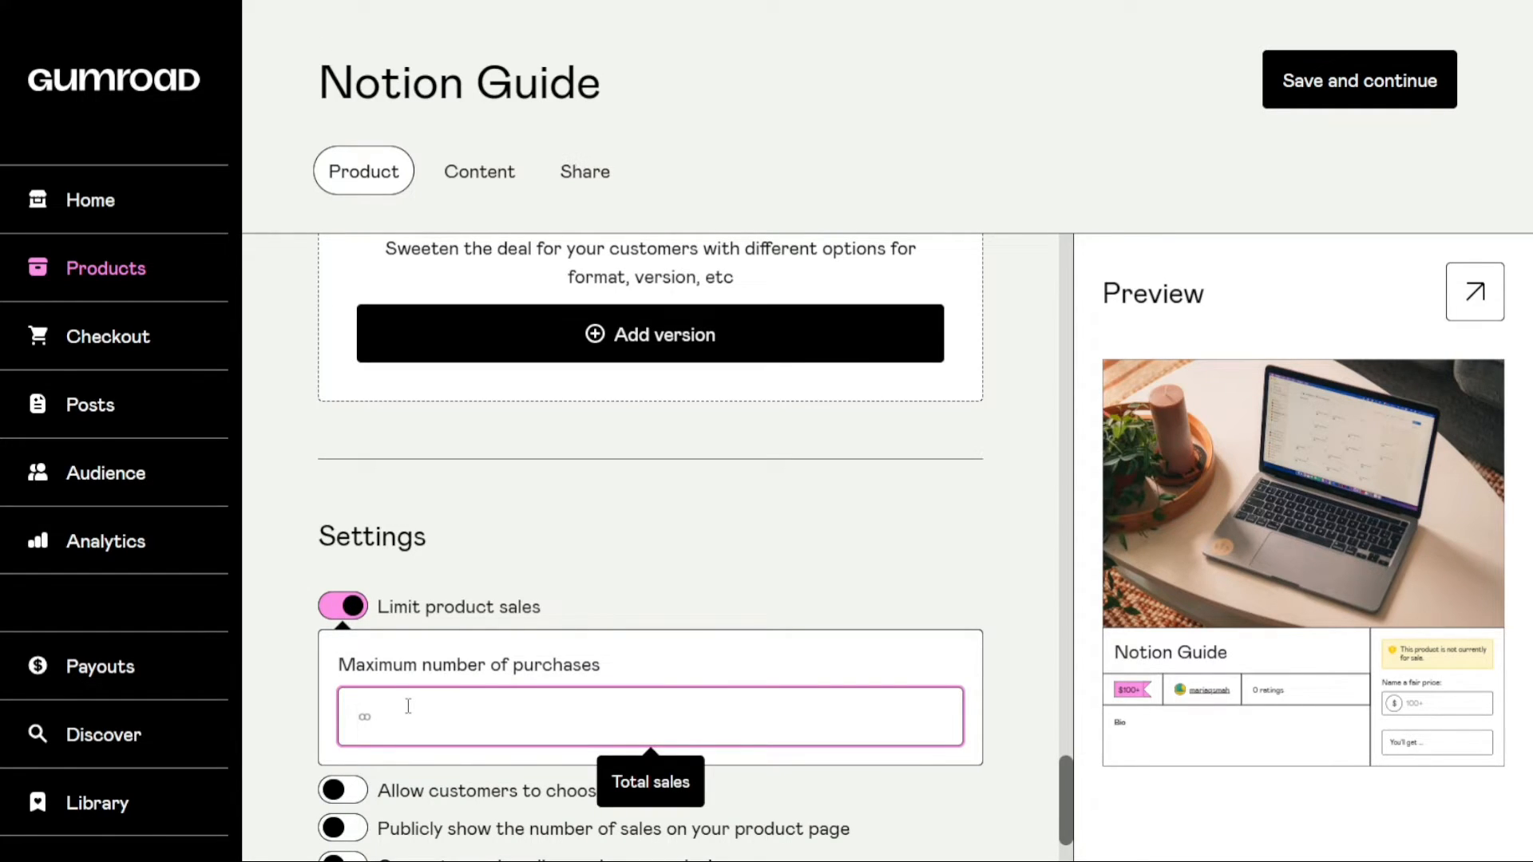
type("50")
left_click(724, 583)
left_click(566, 700)
type("0")
left_click(991, 535)
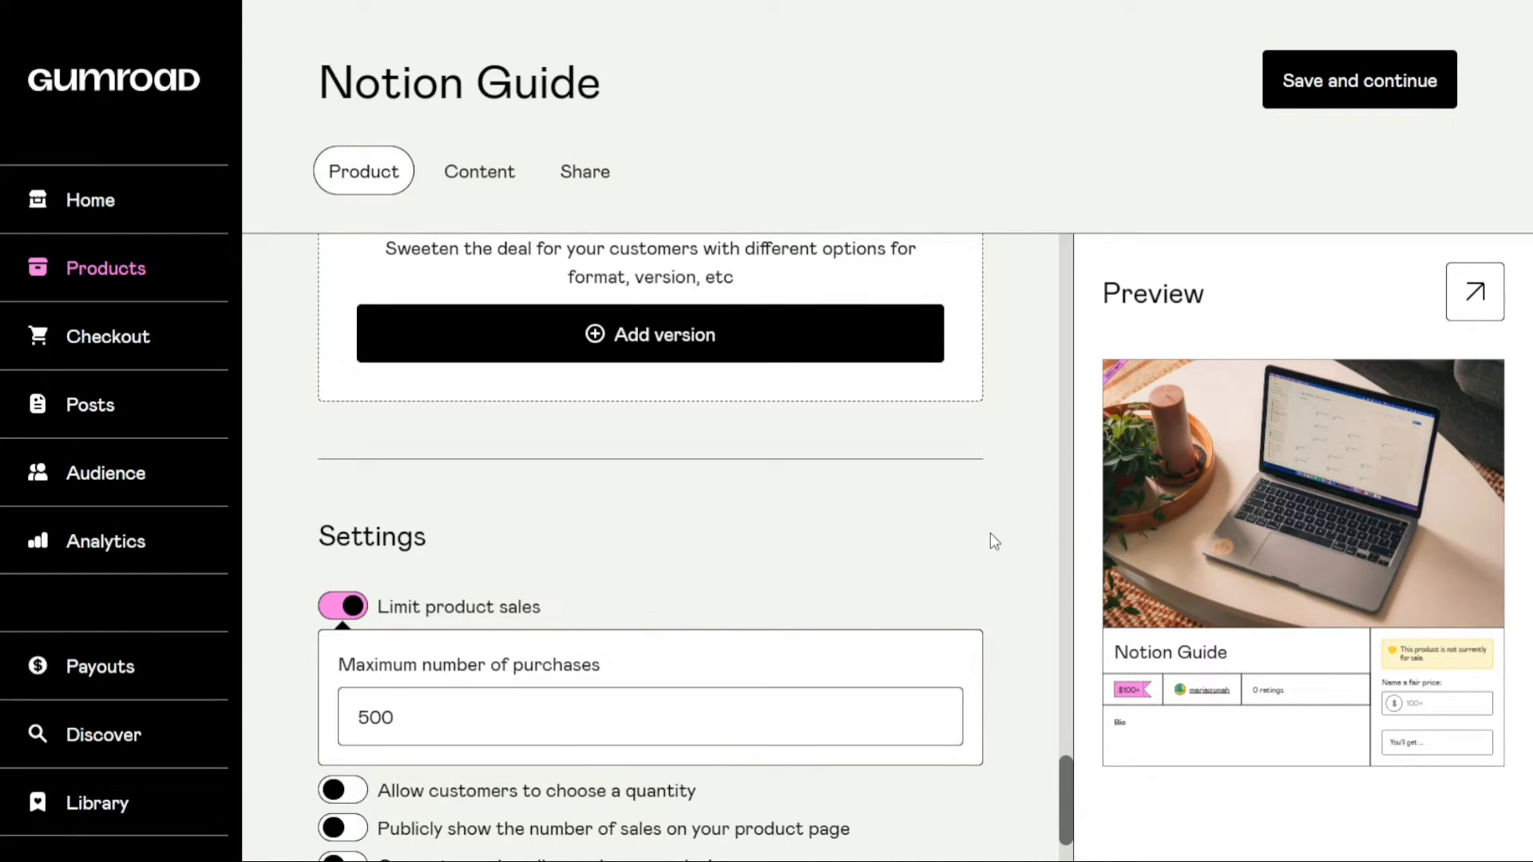
Review the remaining product settings, then save the product details and continue to its content
left_click_drag(1062, 773, 1070, 832)
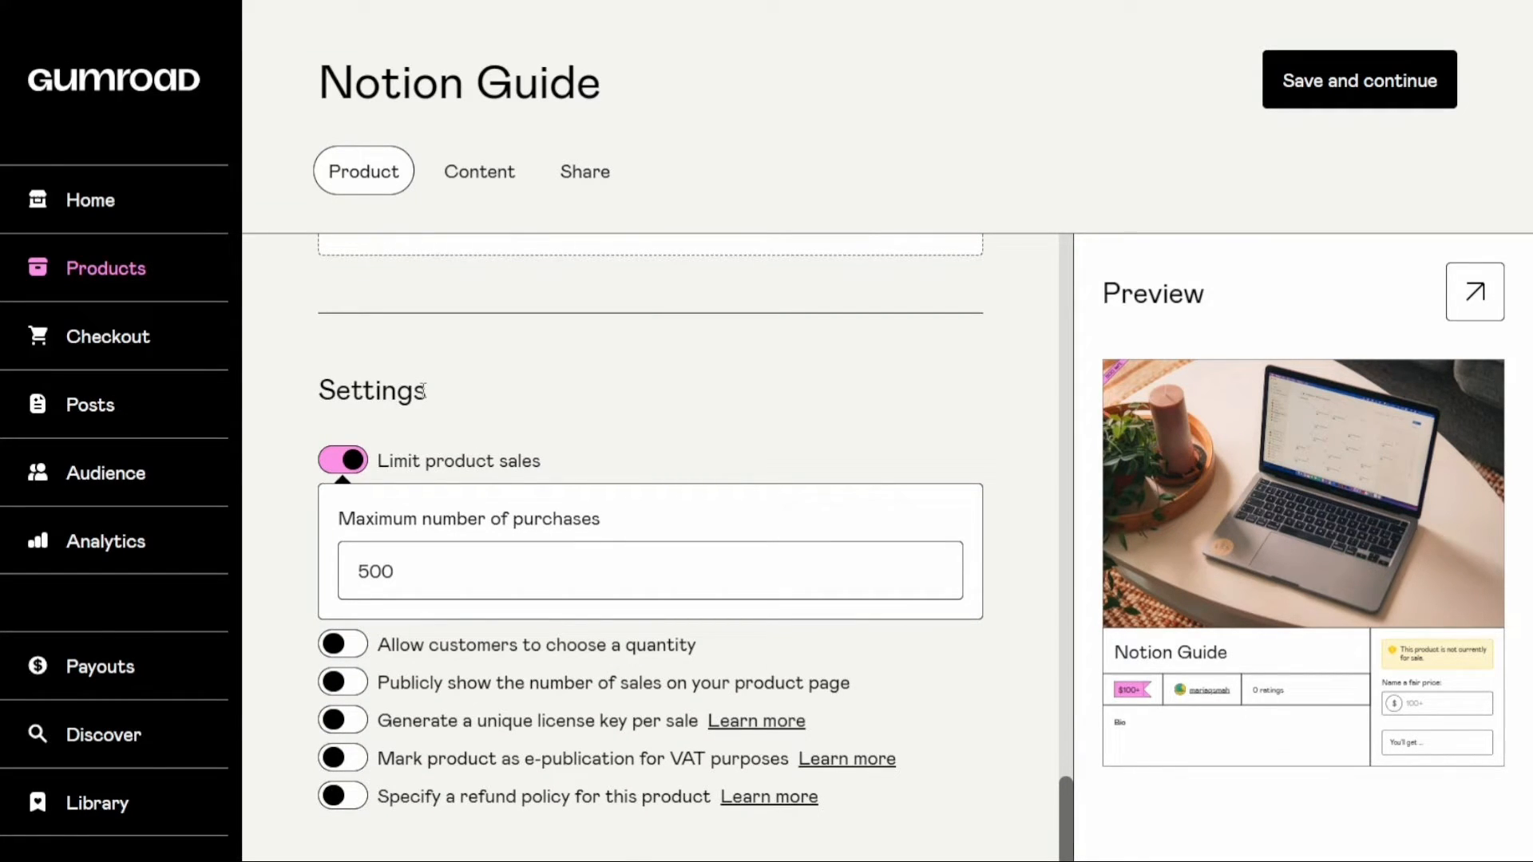
left_click_drag(435, 399, 312, 397)
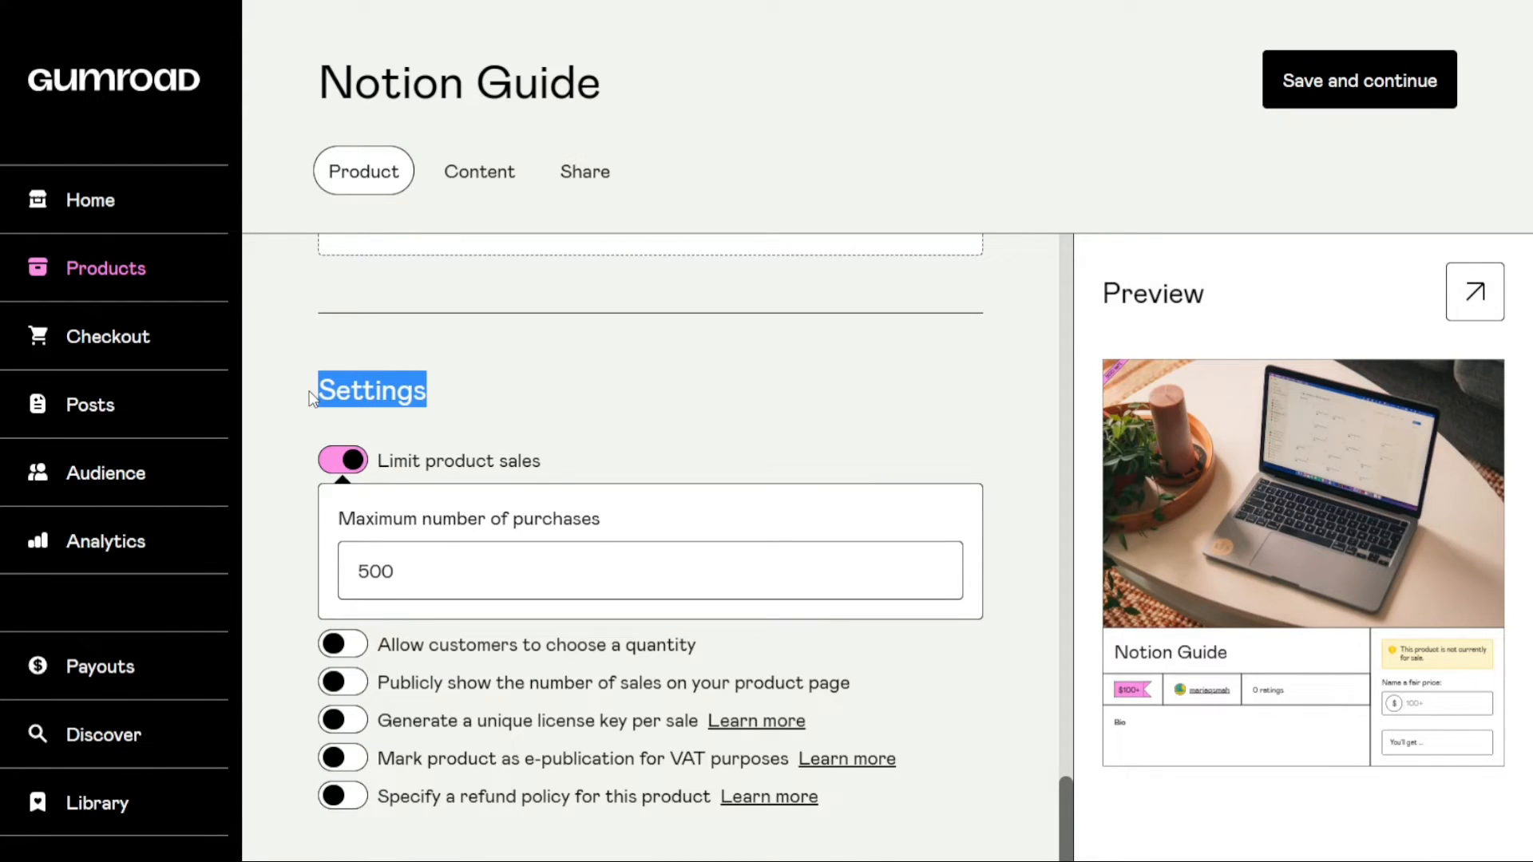
left_click(472, 396)
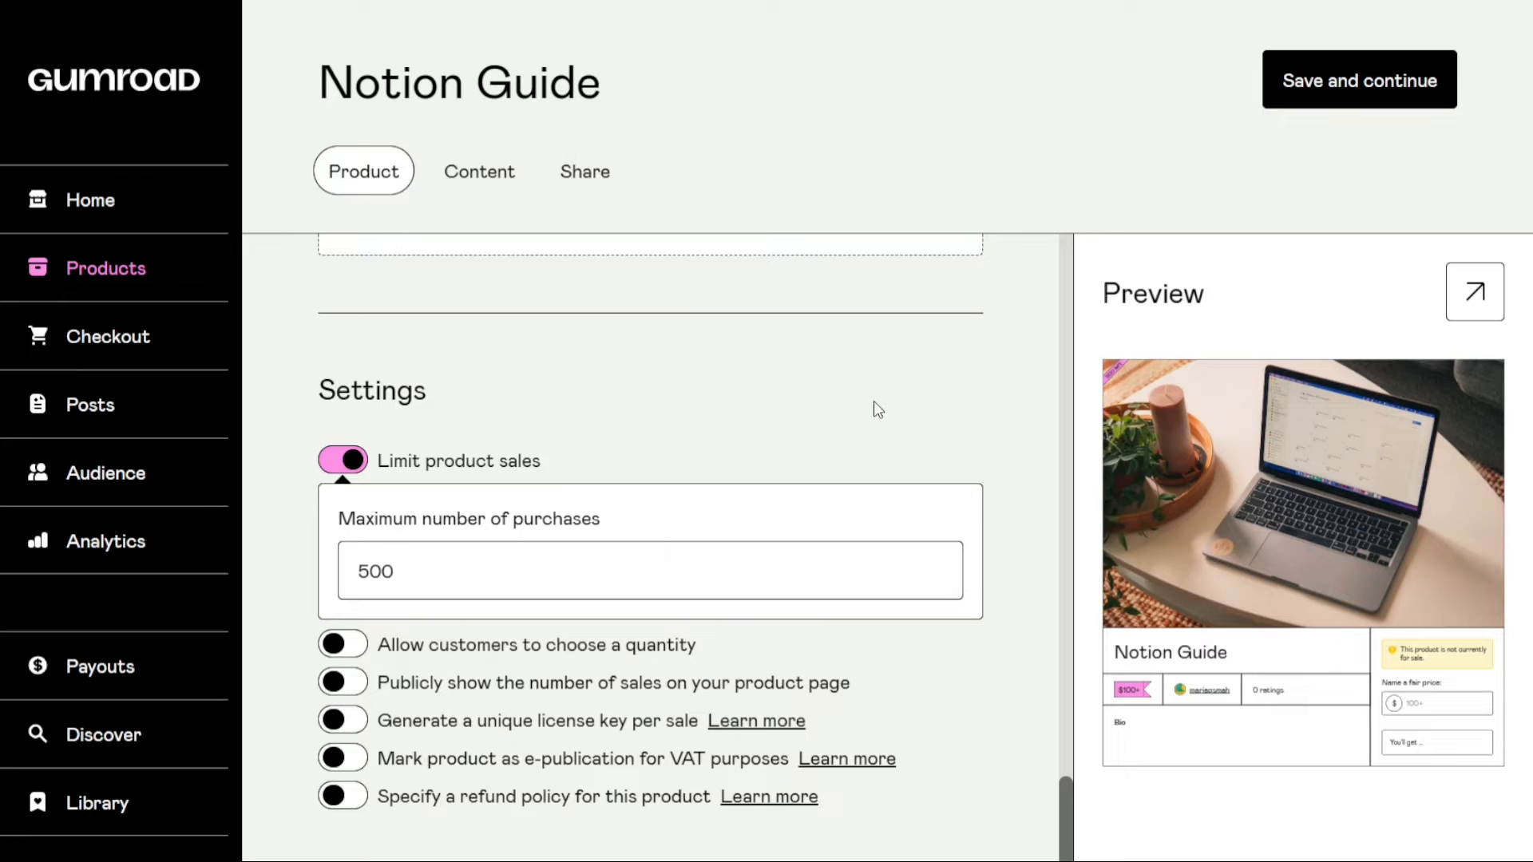
left_click(1371, 94)
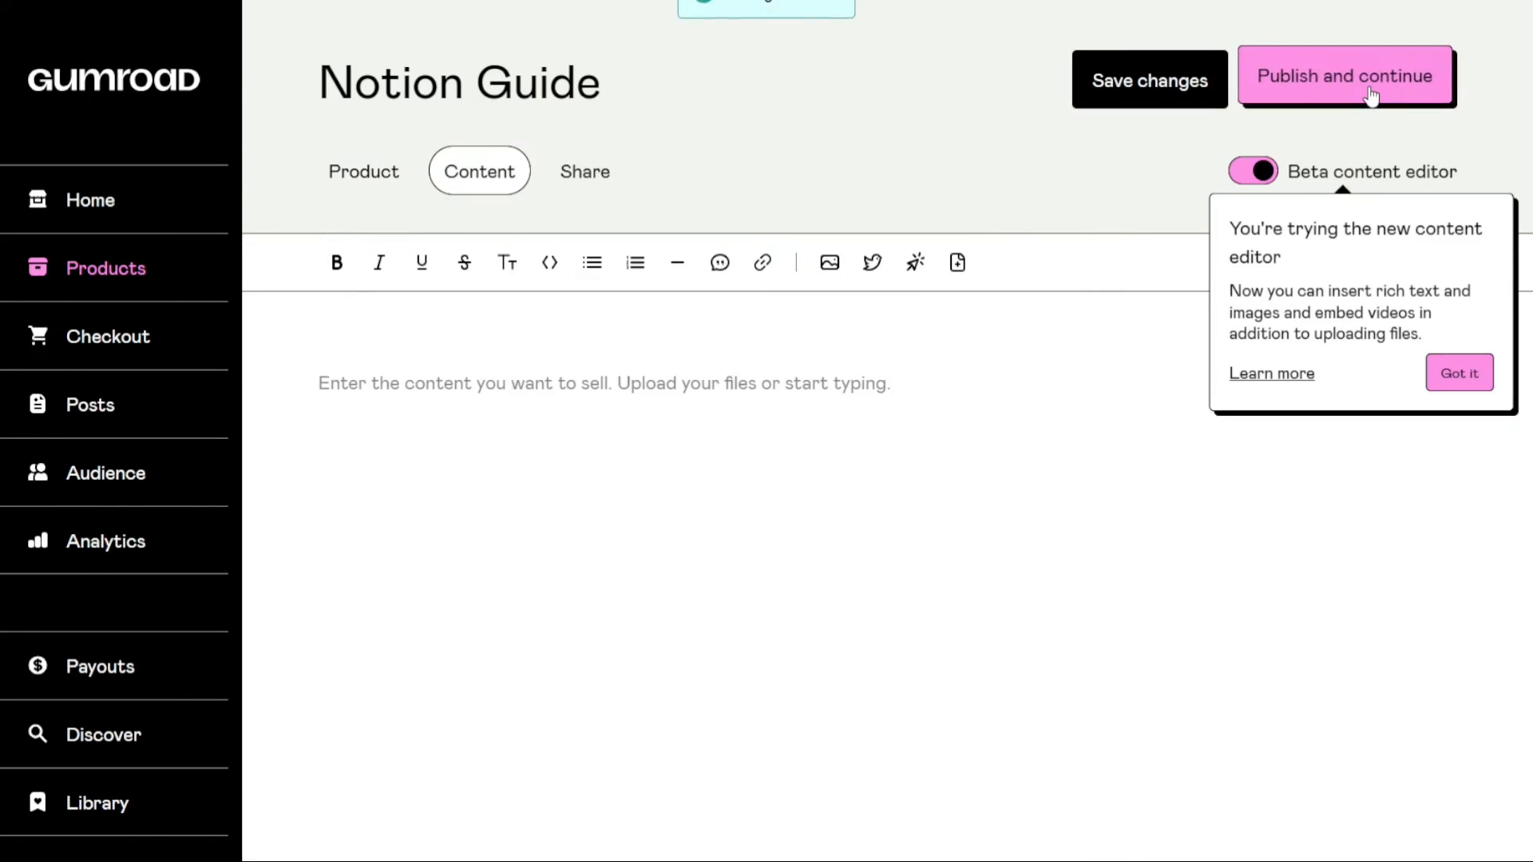
Dismiss the new content editor notice and insert the PDF file canvas_my-project-230625_1535 as the product's content
left_click(1458, 373)
left_click(775, 376)
double_click(961, 274)
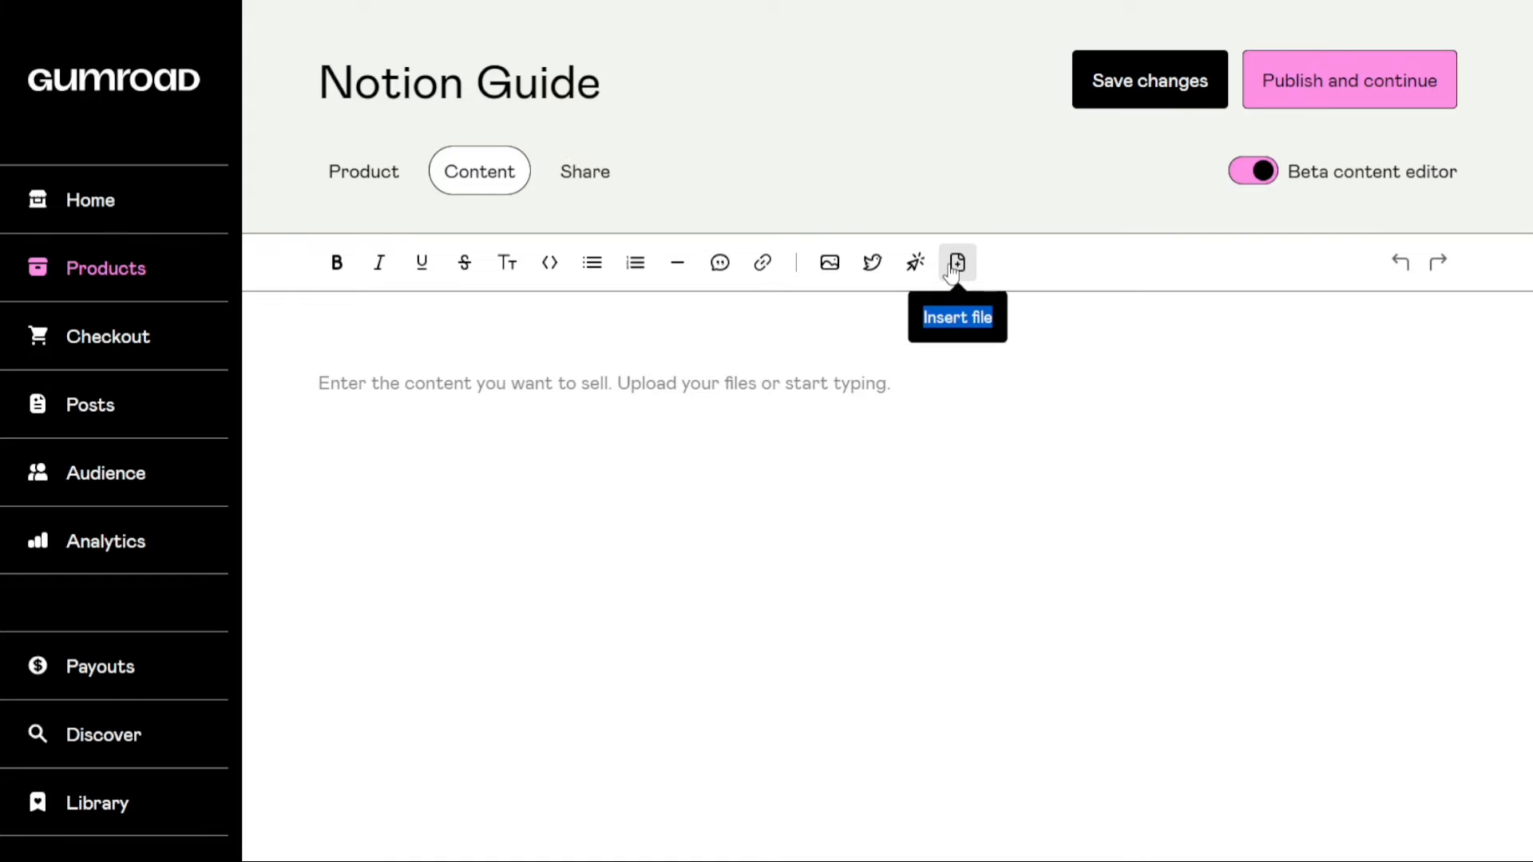
left_click(958, 268)
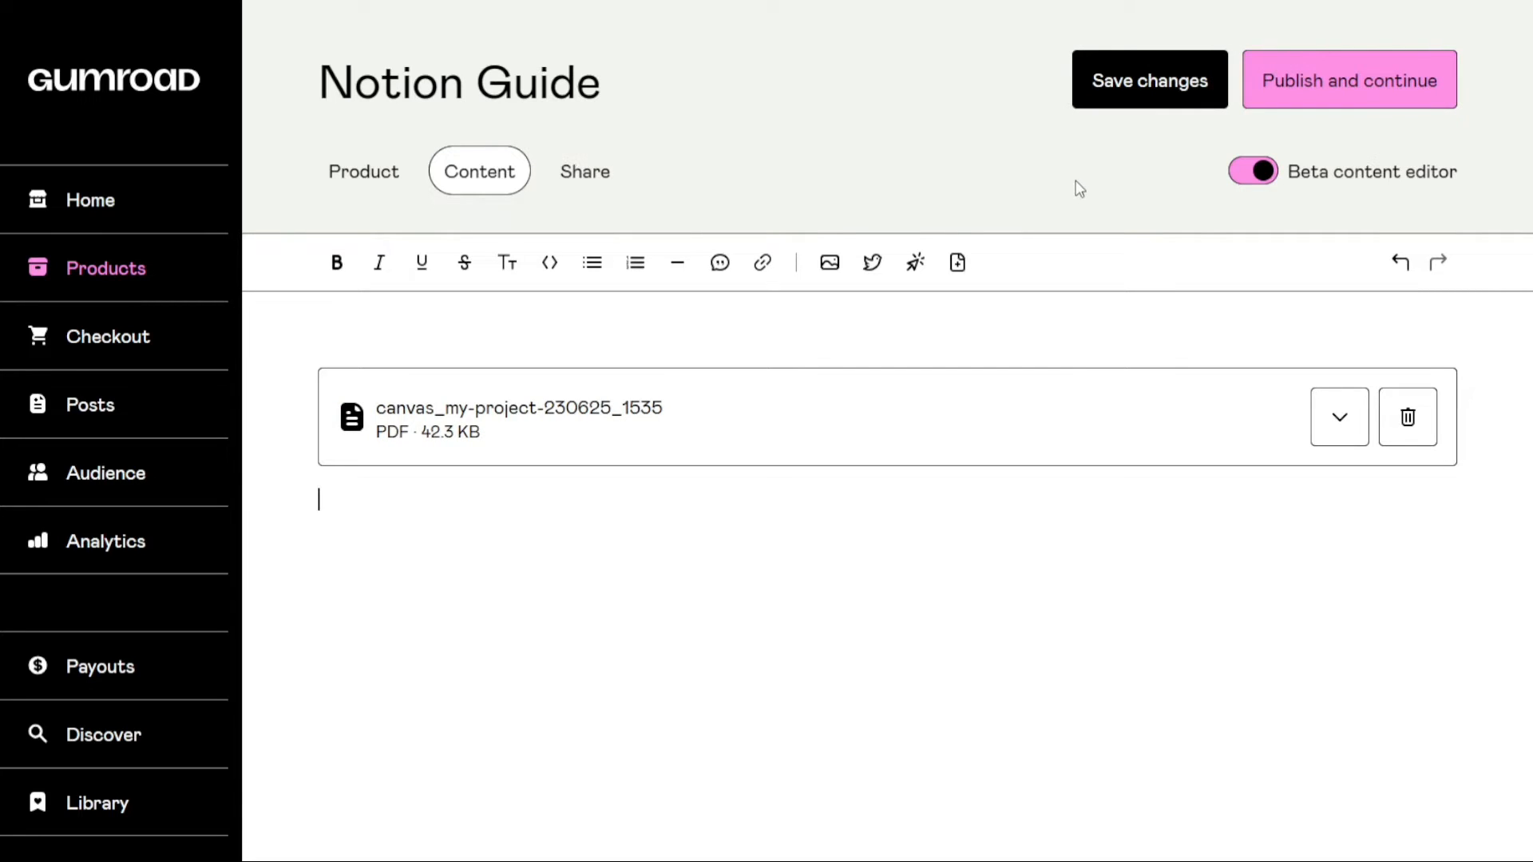
Publish the Notion Guide product and continue to its sharing options
left_click(1350, 86)
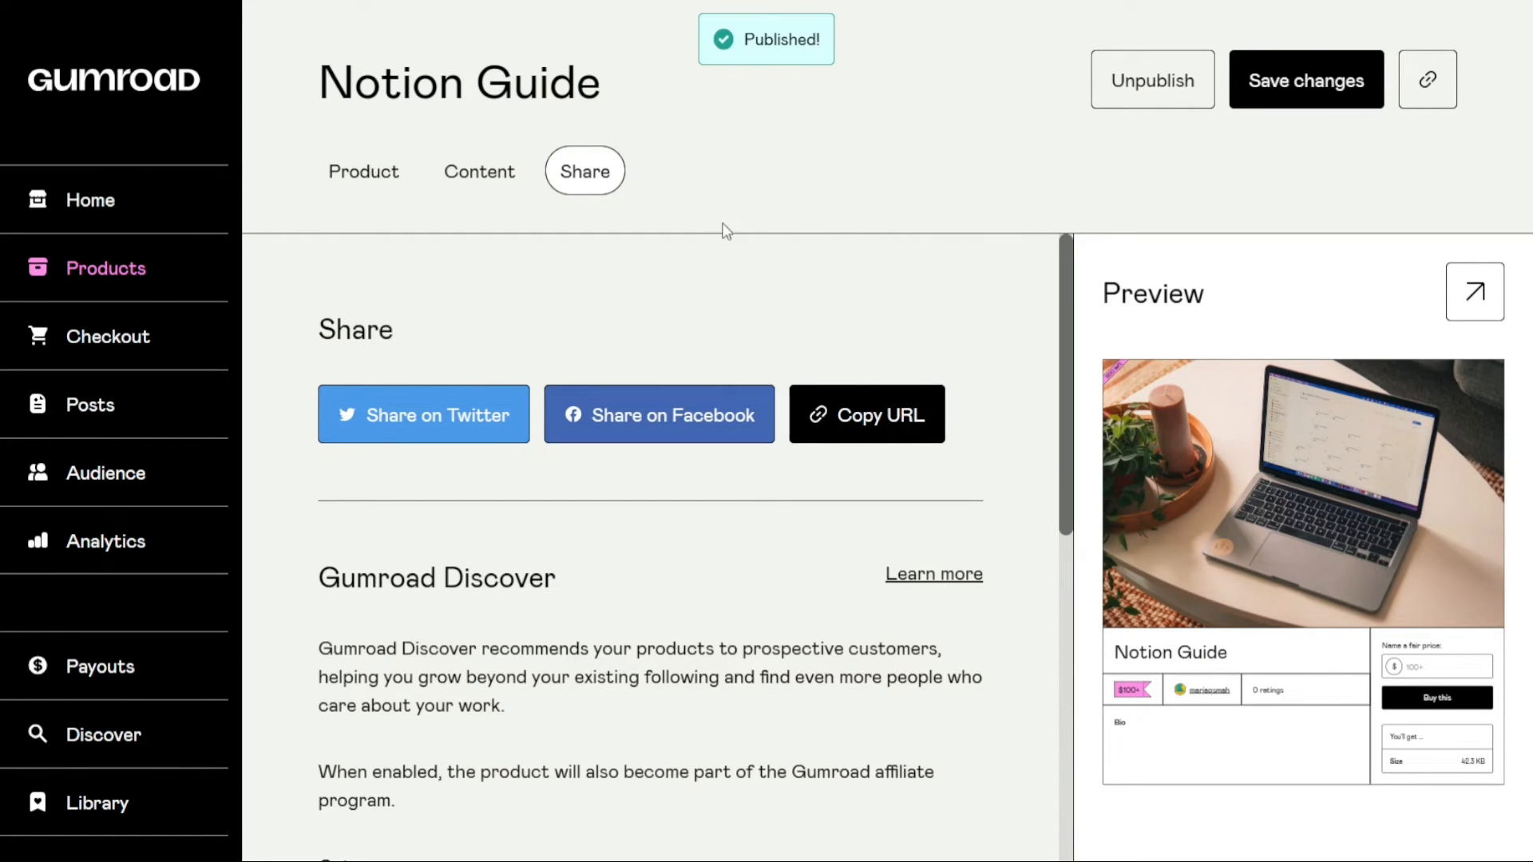
double_click(345, 329)
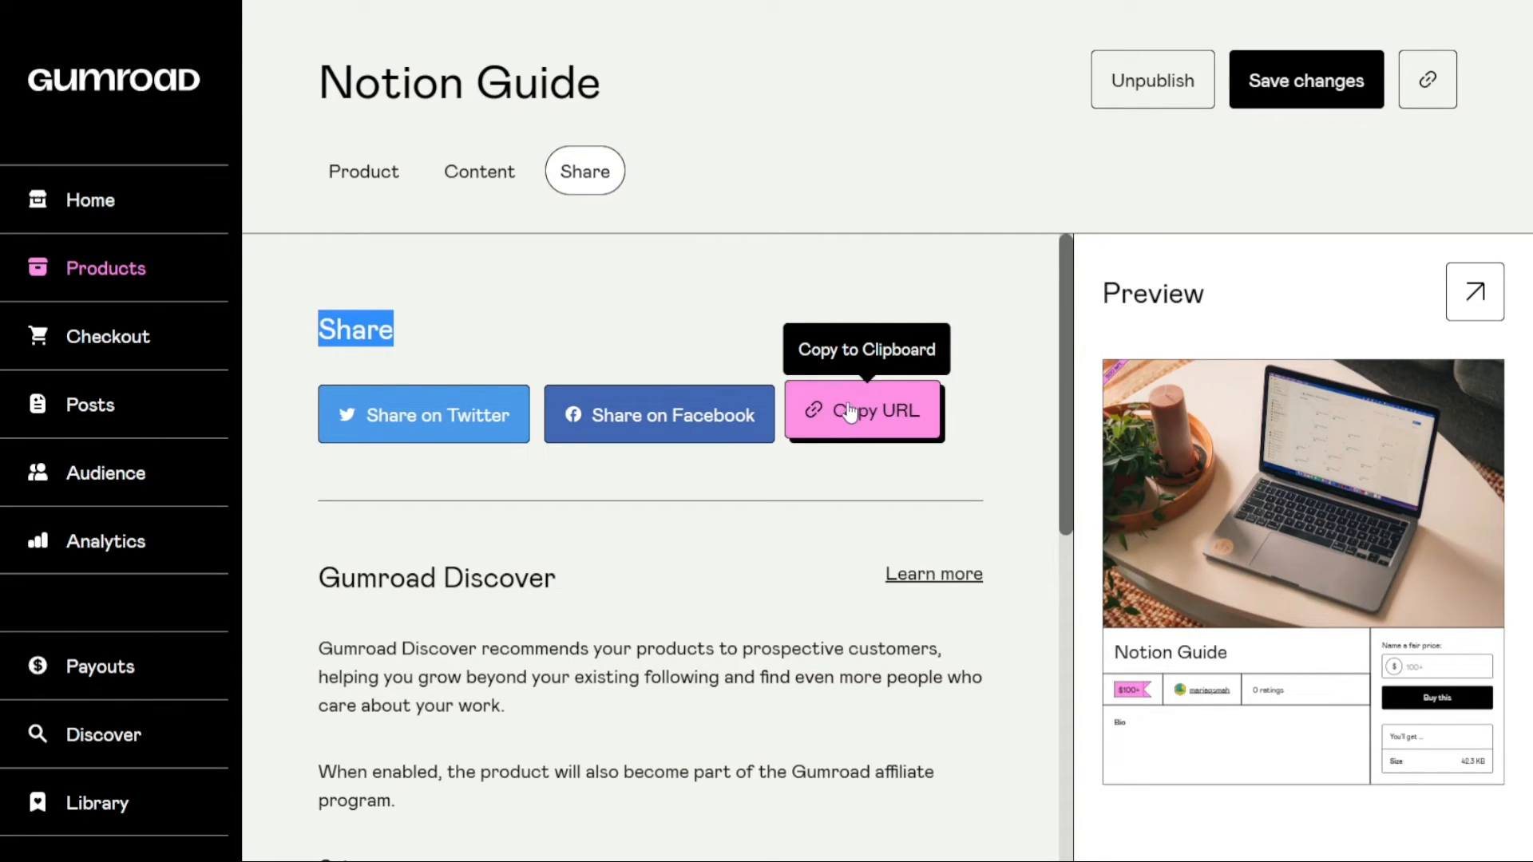
left_click(723, 353)
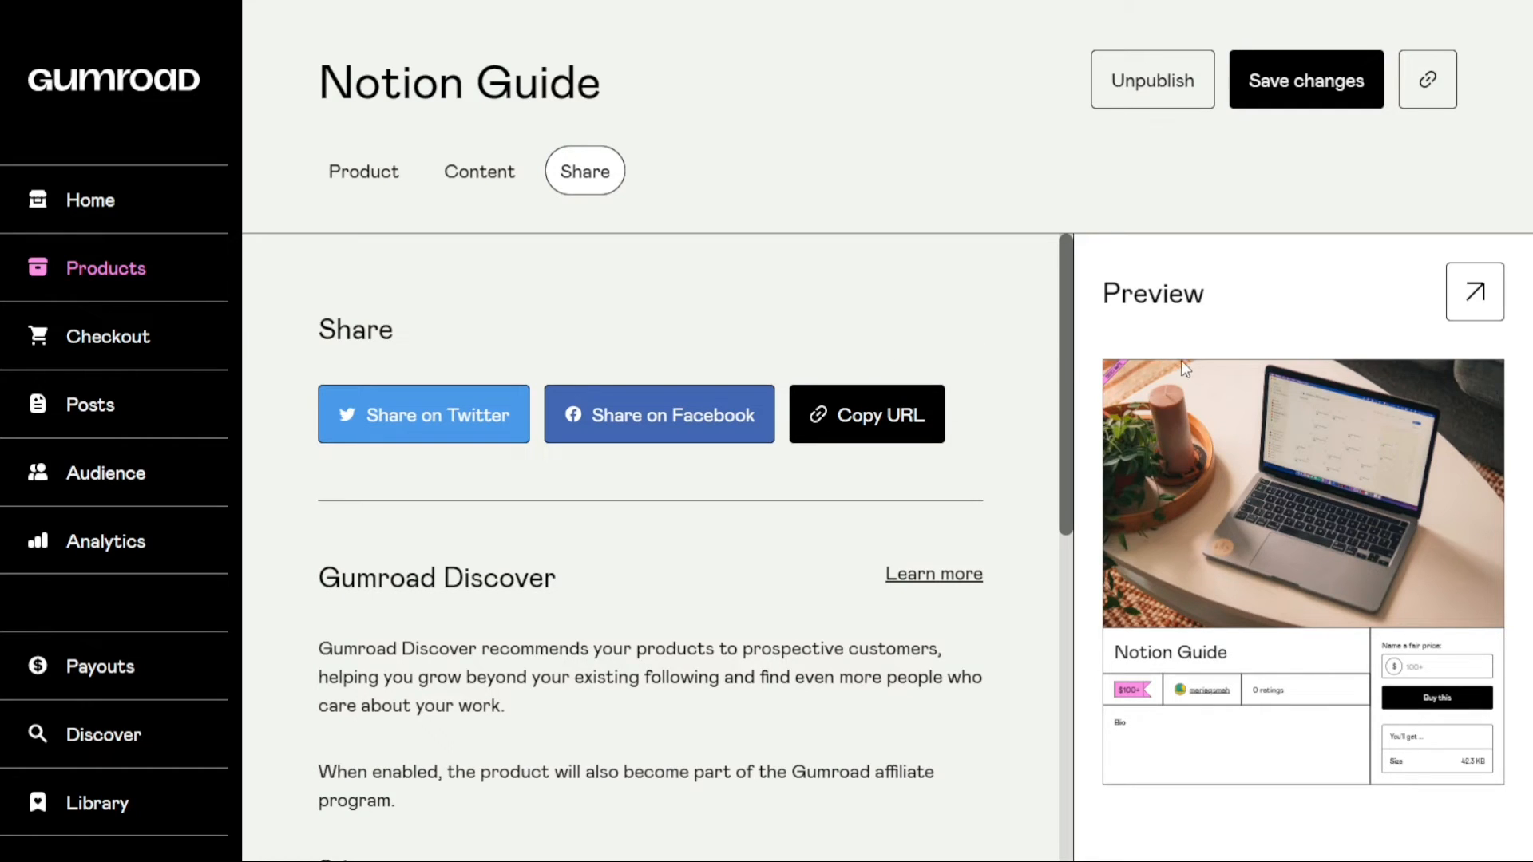
Preview the full product page and try out the customer's price field with an amount of 200
left_click(1473, 290)
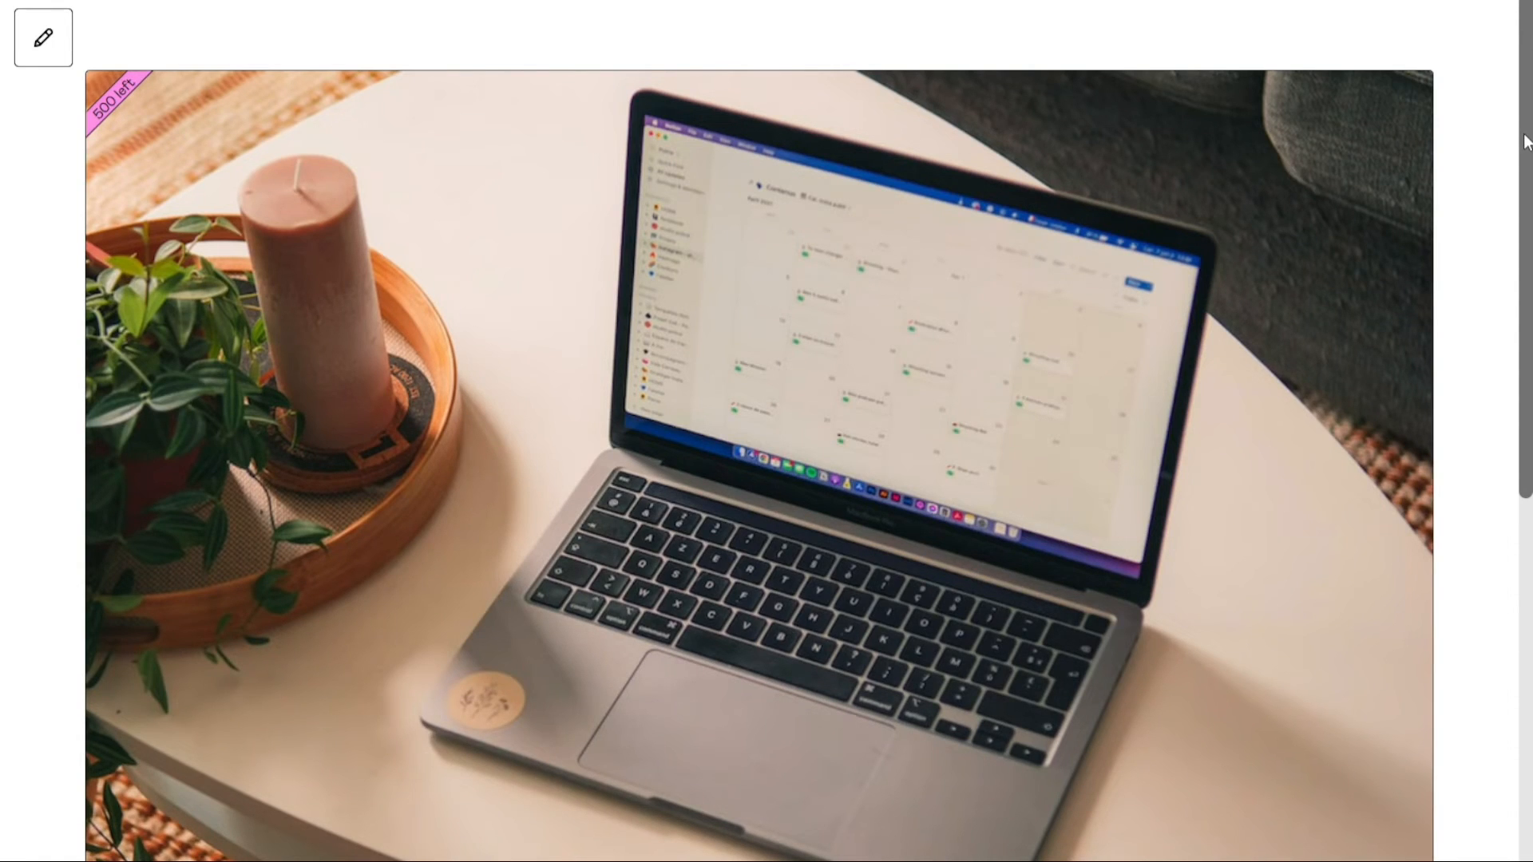
left_click_drag(1525, 135, 1477, 529)
left_click(1127, 457)
type("200")
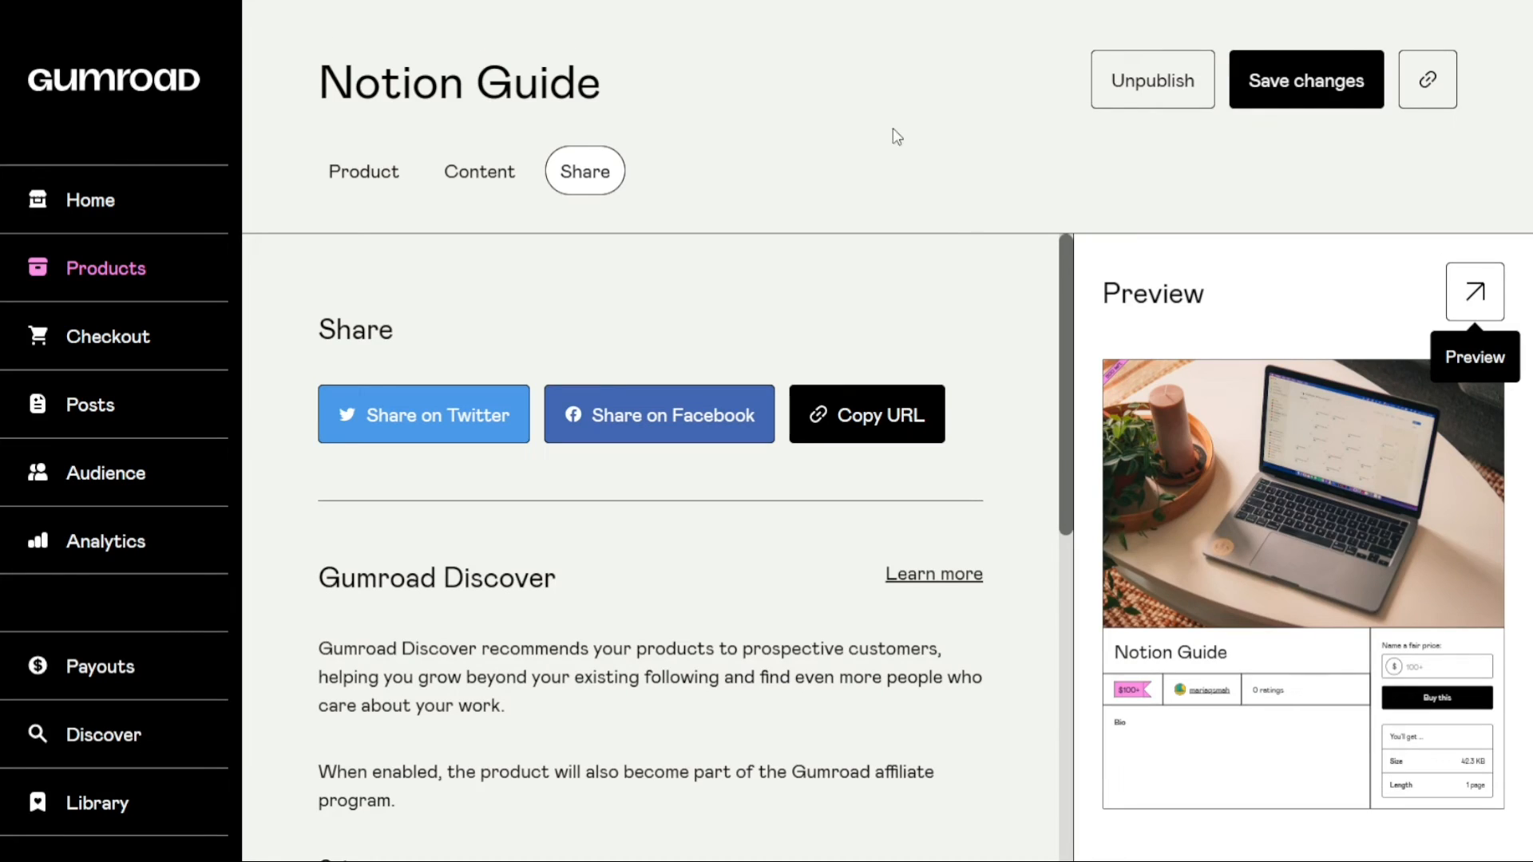
Copy the published product's URL for sharing
left_click(908, 438)
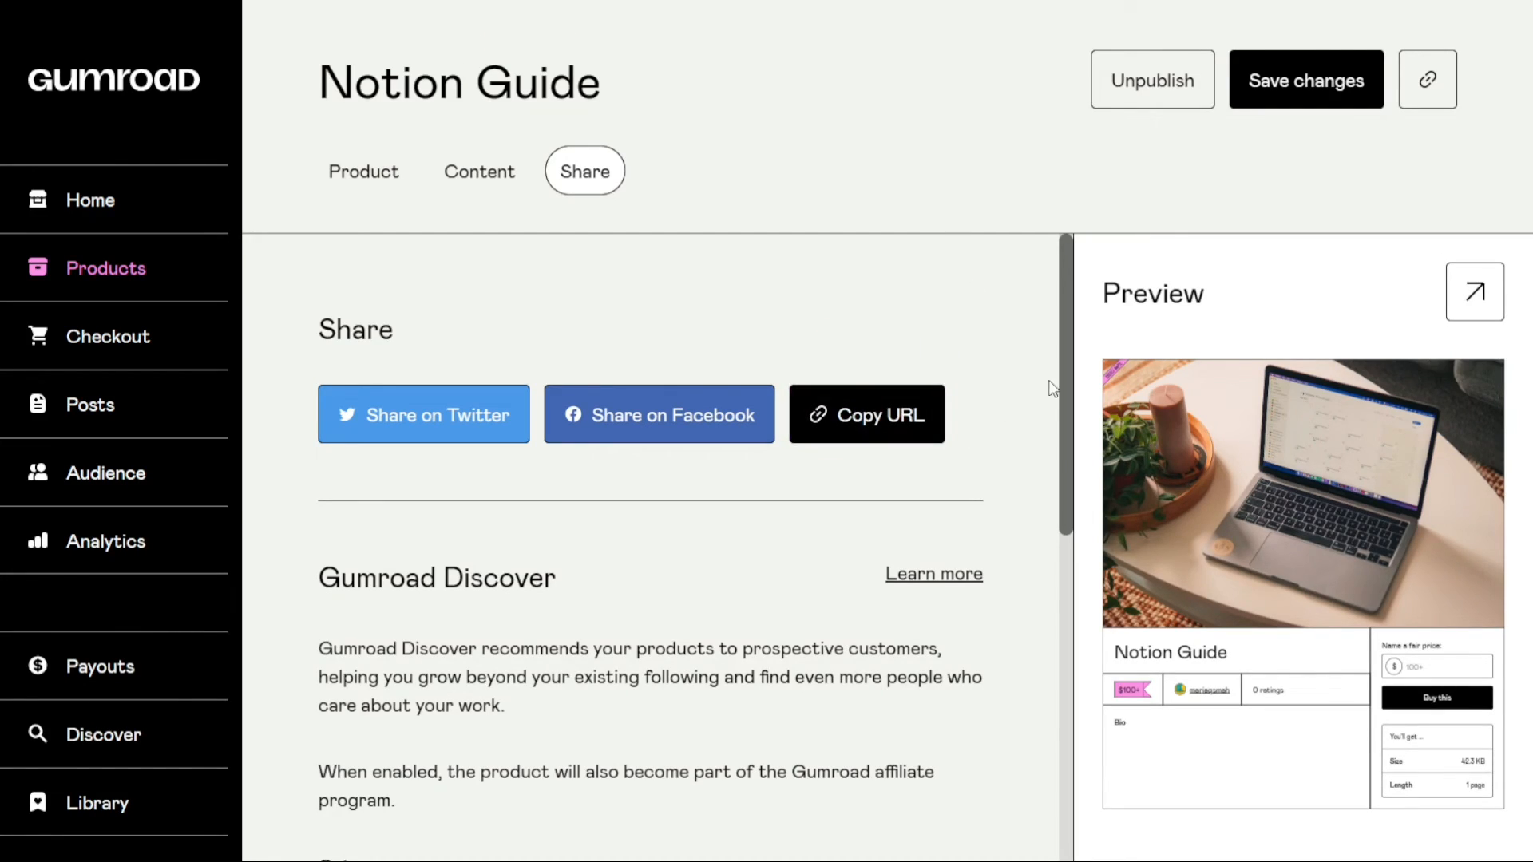
mouse_move(1061, 372)
left_mouse_down()
mouse_move(1042, 705)
mouse_move(1035, 375)
left_mouse_up()
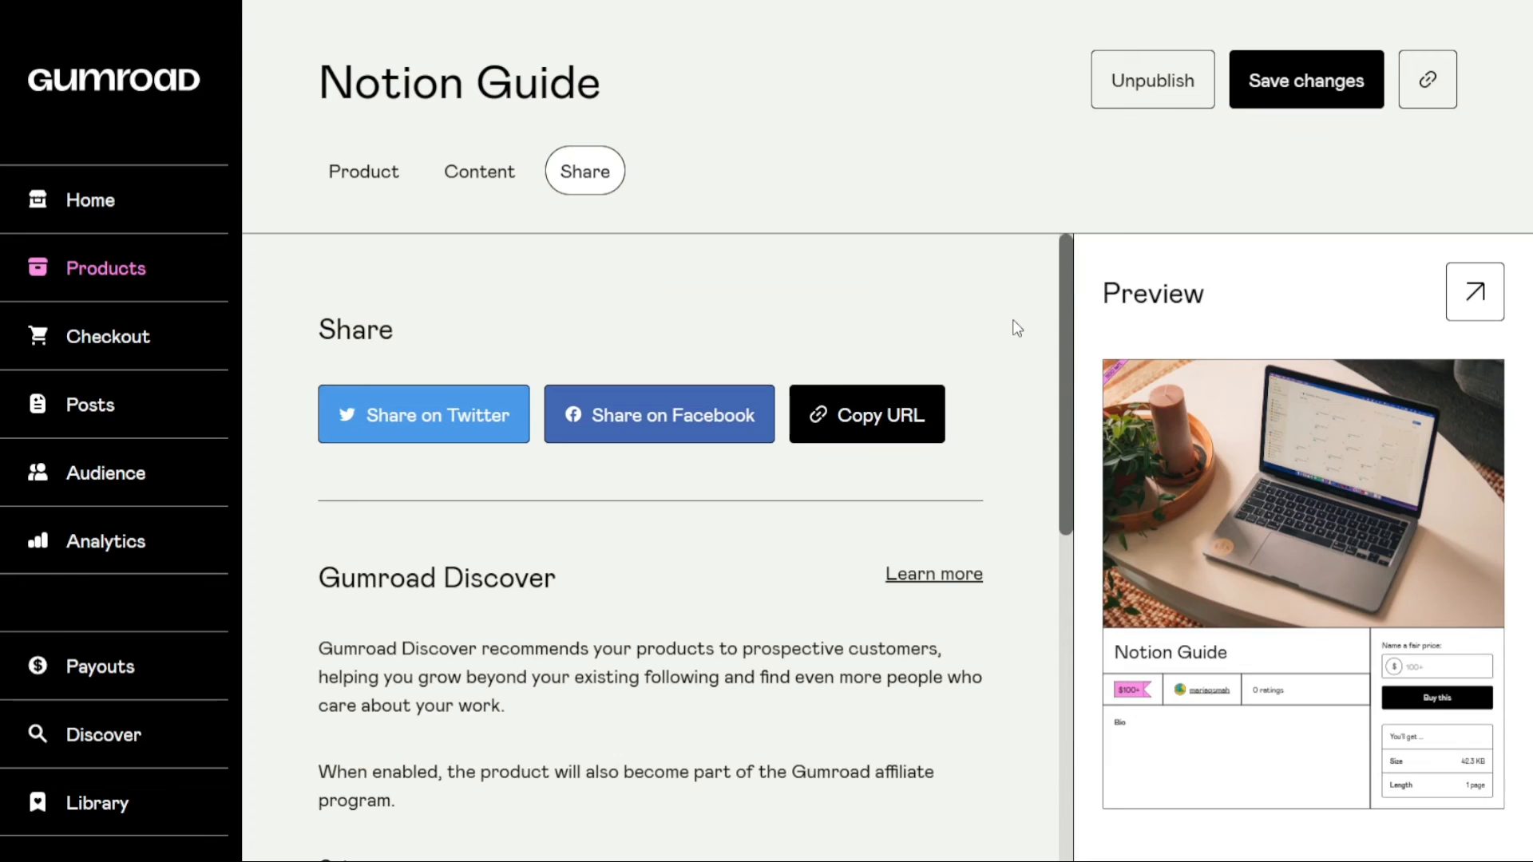